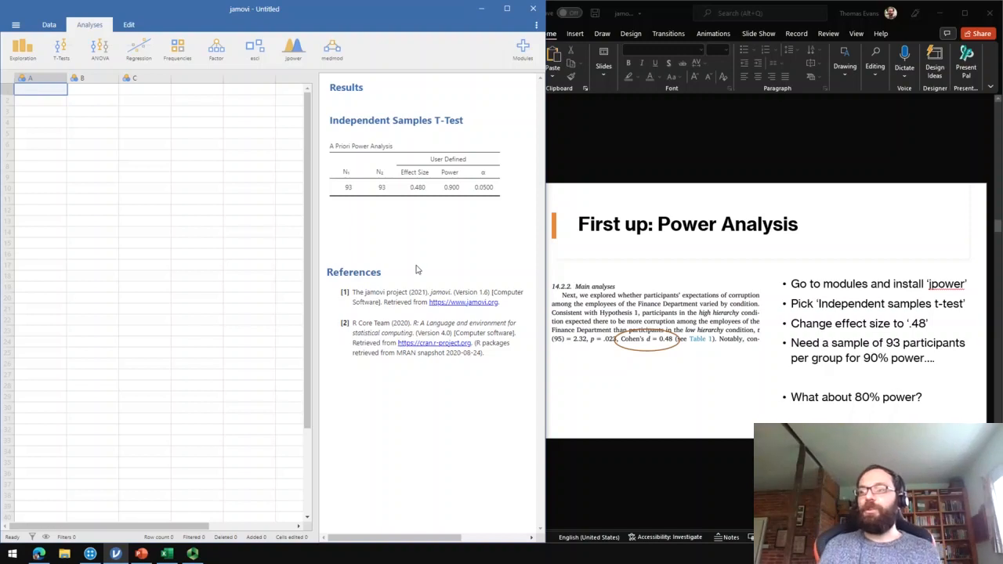
Switch to PowerPoint and advance to the slide "Input the Data (including variable names!)"
{"action": "left_click", "coordinate": [657, 347]}
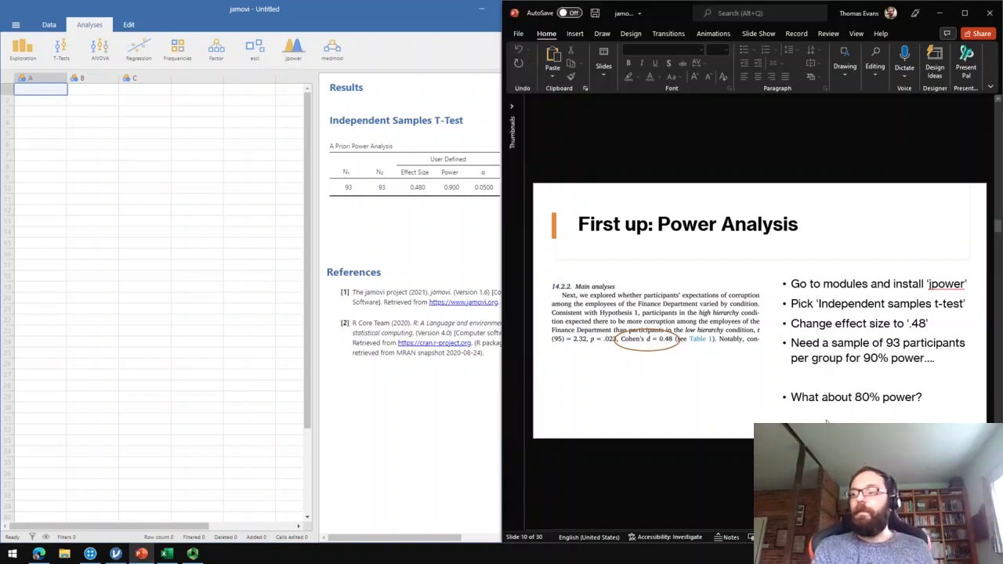
{"action": "key", "text": "Page_Down"}
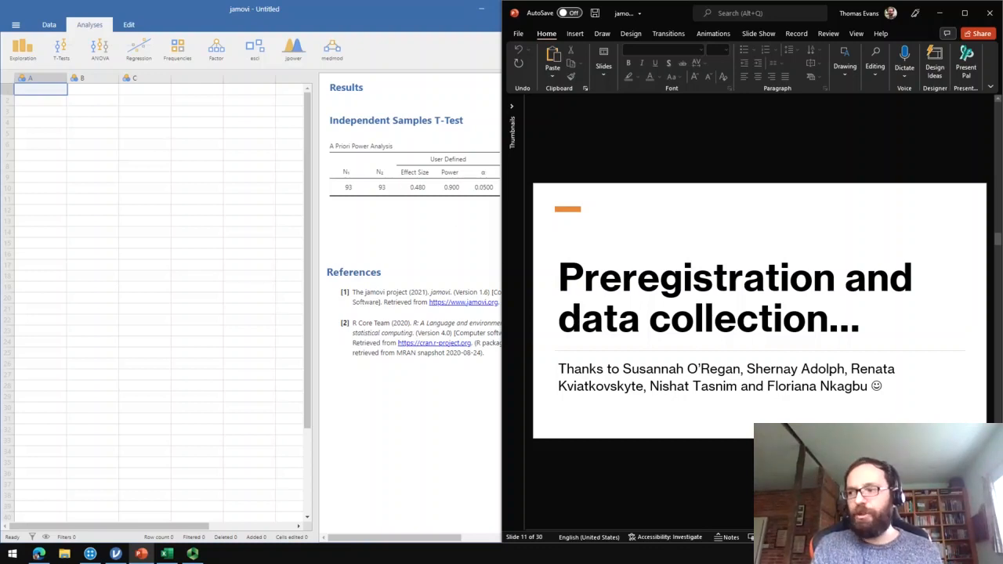
{"action": "scroll", "coordinate": [662, 275], "scroll_direction": "down", "scroll_amount": 1}
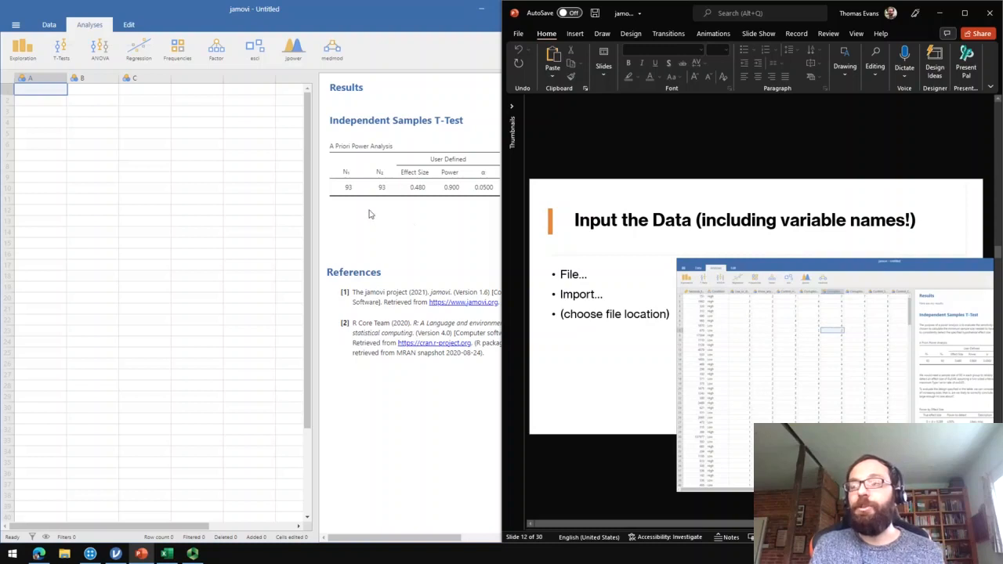
Switch to jamovi and import the Training_Data dataset
{"action": "left_click", "coordinate": [97, 149]}
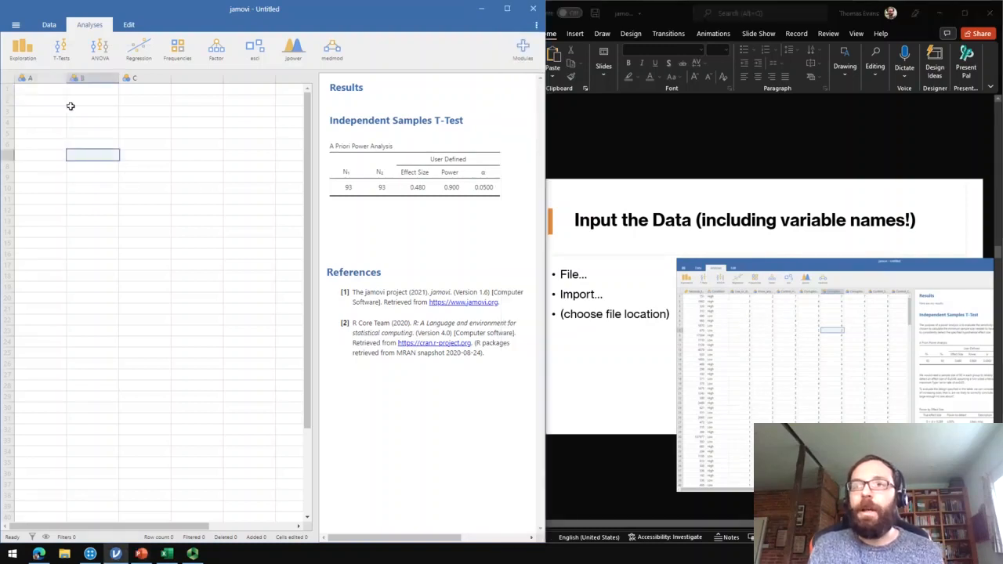
{"action": "left_click", "coordinate": [15, 26]}
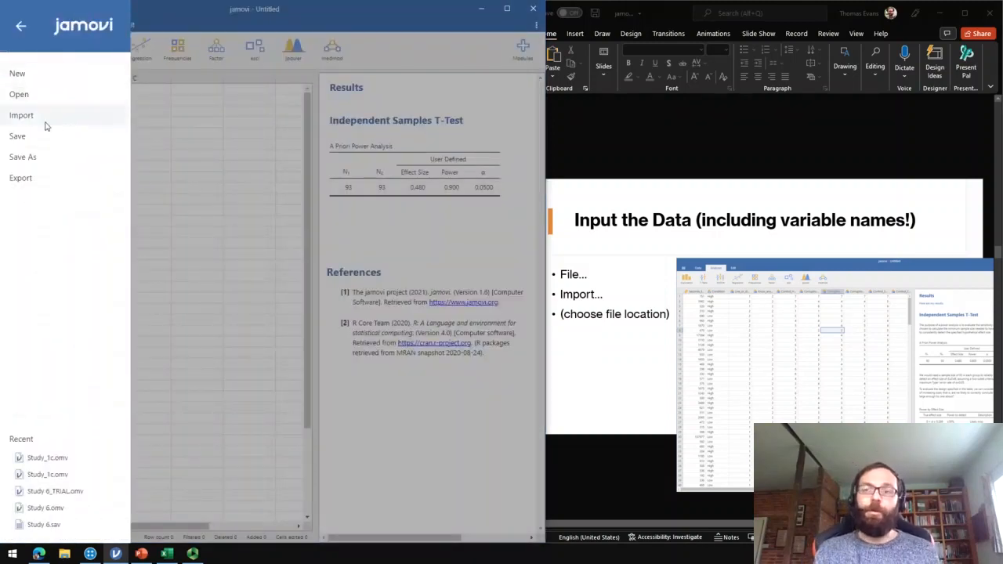
{"action": "left_click", "coordinate": [45, 125]}
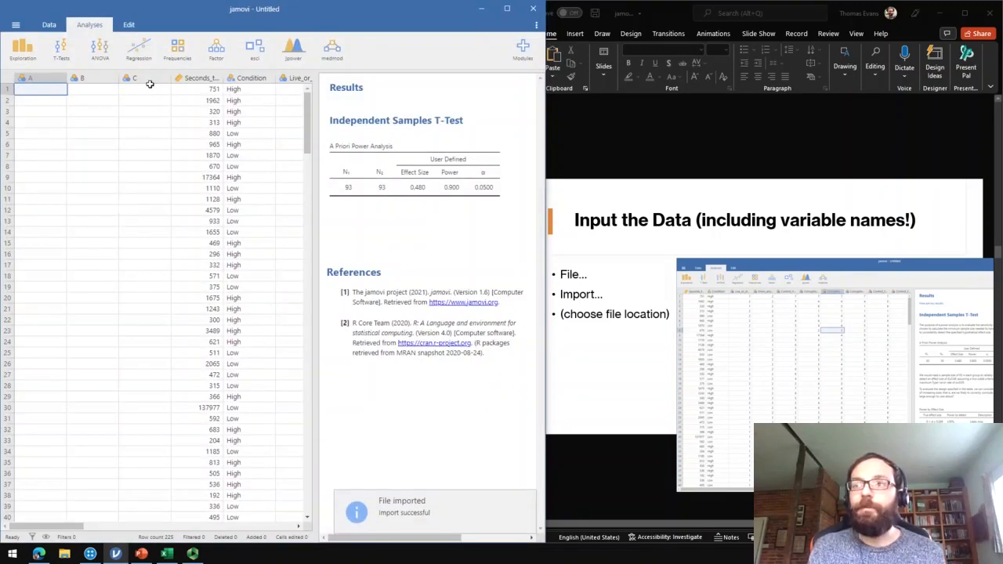
Delete the empty columns A, B and C in front of the imported variables
{"action": "left_click_drag", "start_coordinate": [144, 83], "coordinate": [29, 77]}
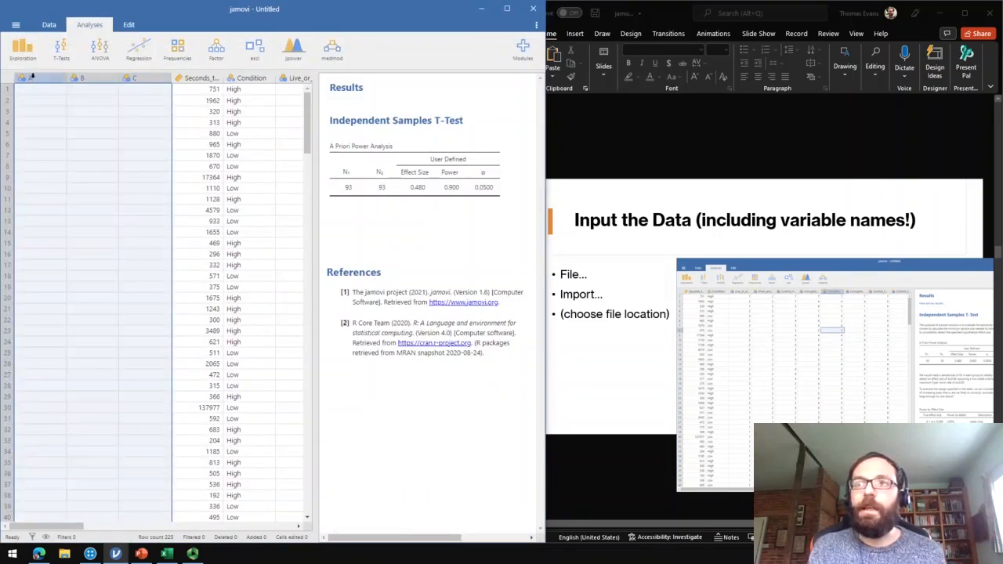
{"action": "right_click", "coordinate": [31, 77]}
{"action": "left_click", "coordinate": [66, 140]}
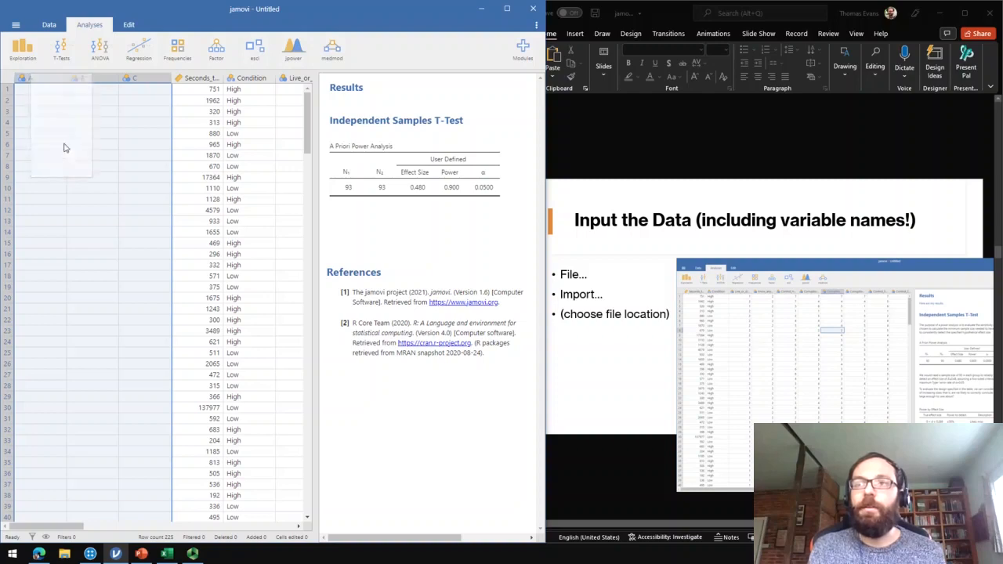
{"action": "left_click", "coordinate": [242, 159]}
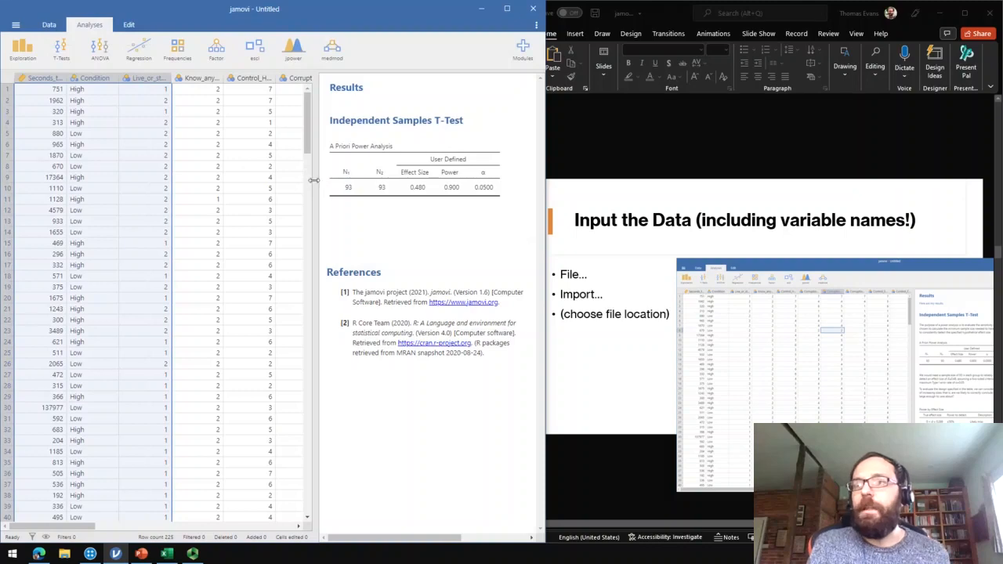
Widen the data area beside the results and look across the imported variable columns
{"action": "left_click_drag", "start_coordinate": [315, 182], "coordinate": [468, 199]}
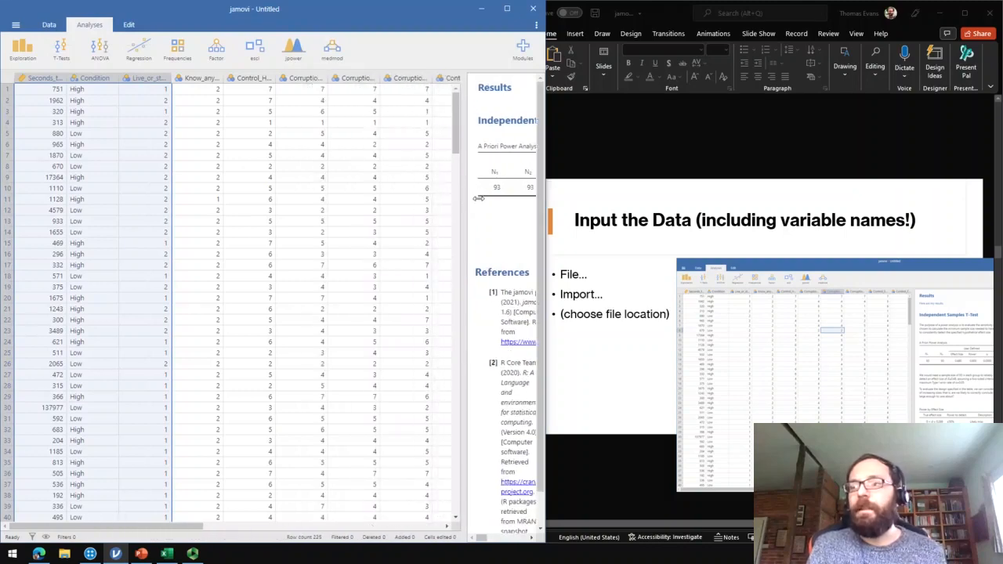
{"action": "left_click", "coordinate": [217, 219]}
{"action": "scroll", "coordinate": [99, 167], "scroll_direction": "right", "scroll_amount": 5}
{"action": "scroll", "coordinate": [99, 169], "scroll_direction": "left", "scroll_amount": 8}
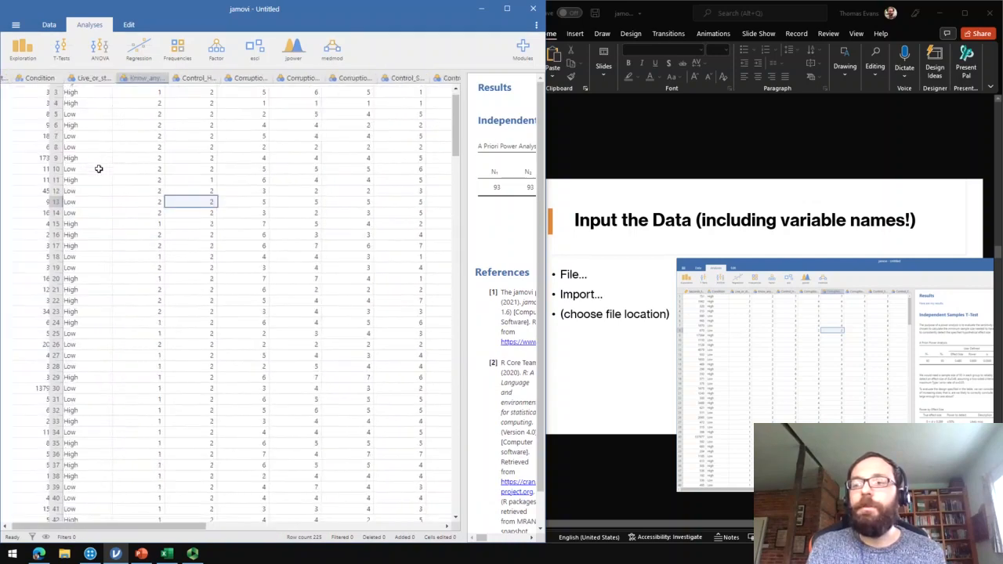
Check the source data in the Training_Data workbook in Excel and return to jamovi
{"action": "left_click", "coordinate": [166, 553]}
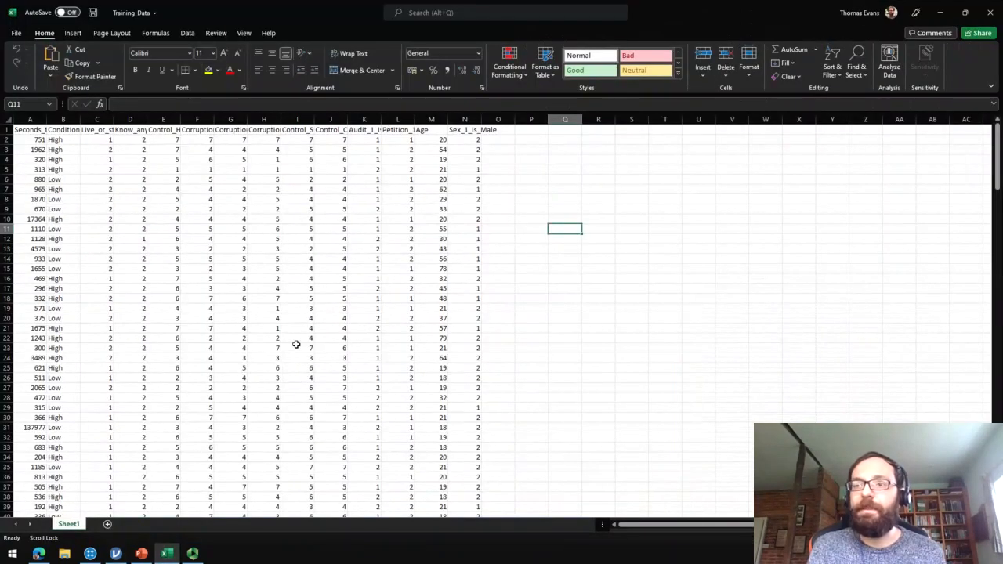
{"action": "left_click", "coordinate": [941, 13]}
{"action": "scroll", "coordinate": [238, 108], "scroll_direction": "up", "scroll_amount": 2}
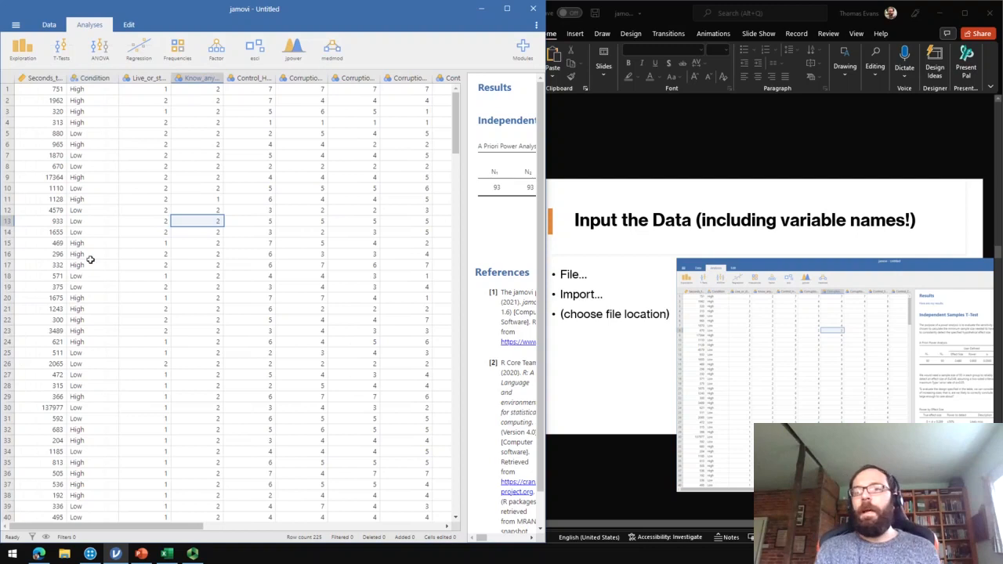
Examine the variables from the completion time and Condition columns through Age, including the measure type and levels of Sex_1_is_Male
{"action": "left_click", "coordinate": [46, 78]}
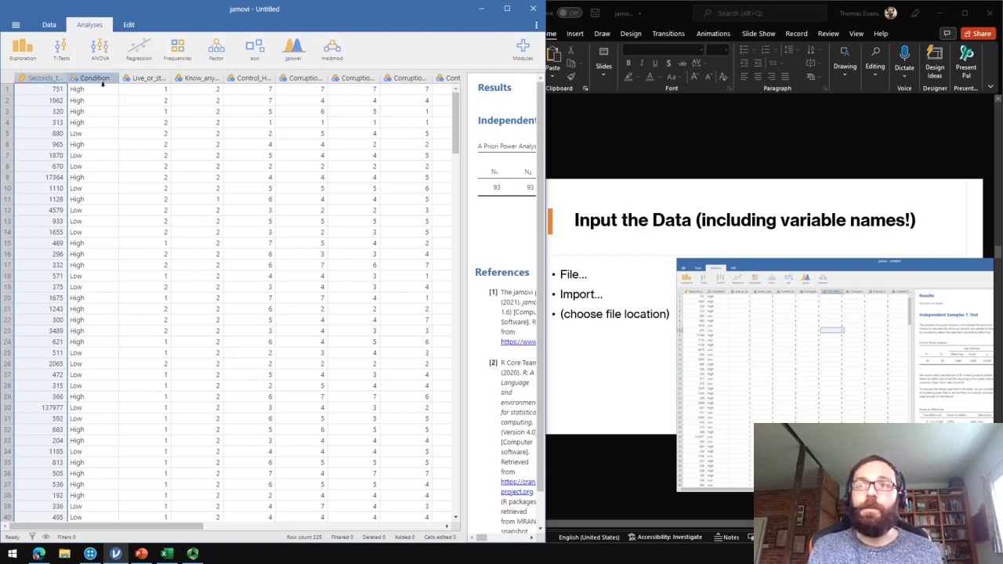
{"action": "left_click", "coordinate": [88, 78]}
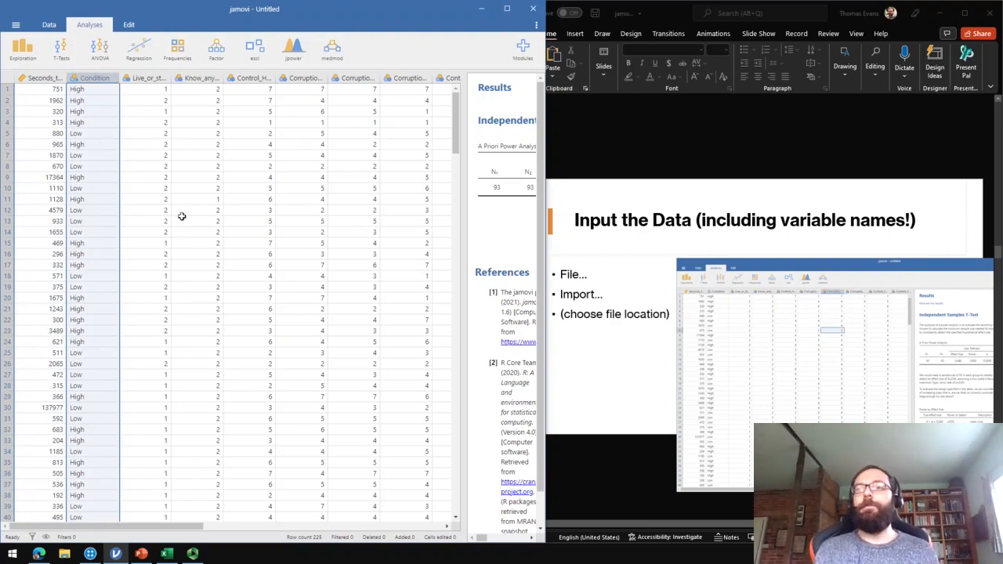
{"action": "scroll", "coordinate": [178, 217], "scroll_direction": "right", "scroll_amount": 5}
{"action": "scroll", "coordinate": [179, 216], "scroll_direction": "right", "scroll_amount": 3}
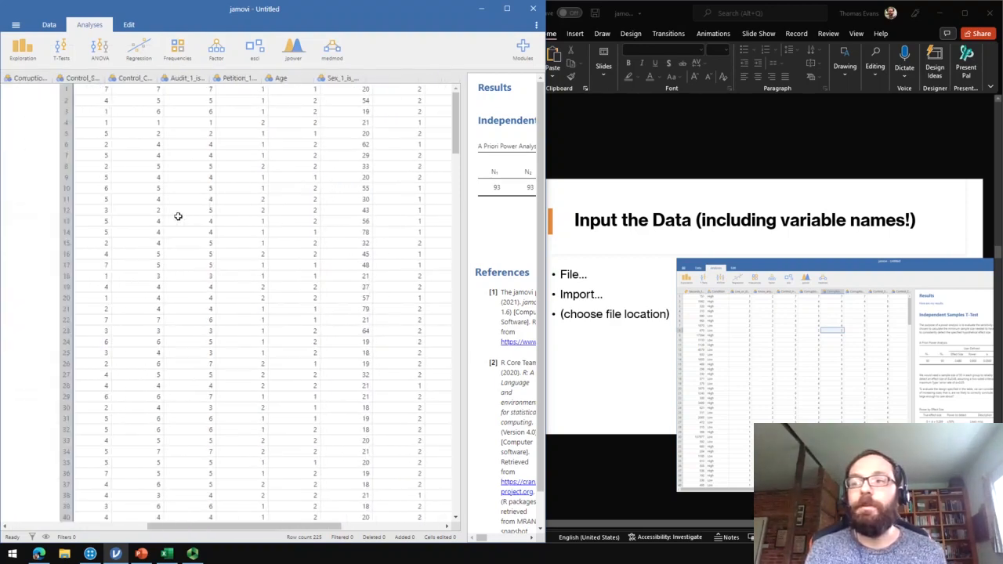
{"action": "scroll", "coordinate": [179, 216], "scroll_direction": "left", "scroll_amount": 1}
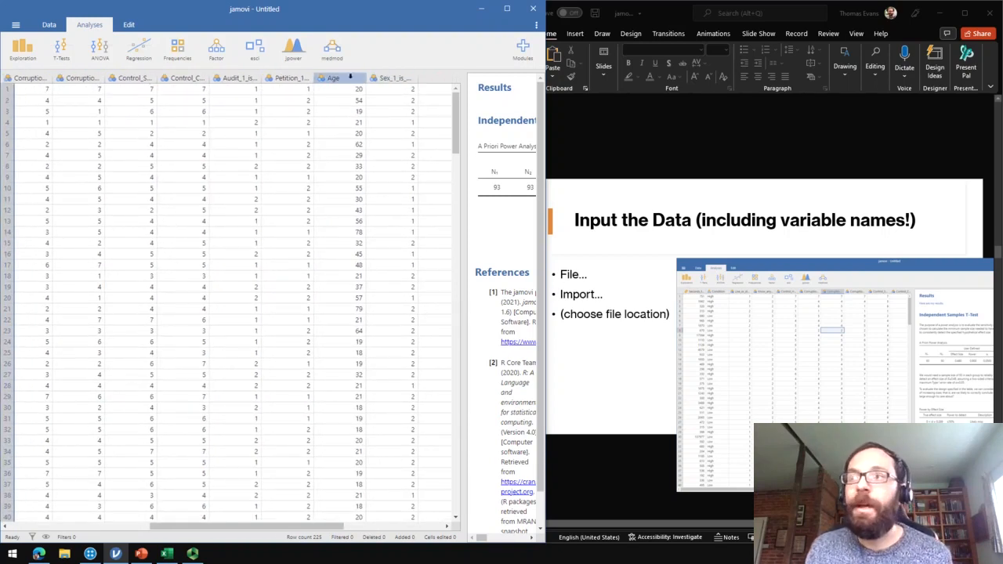
{"action": "left_click", "coordinate": [387, 77]}
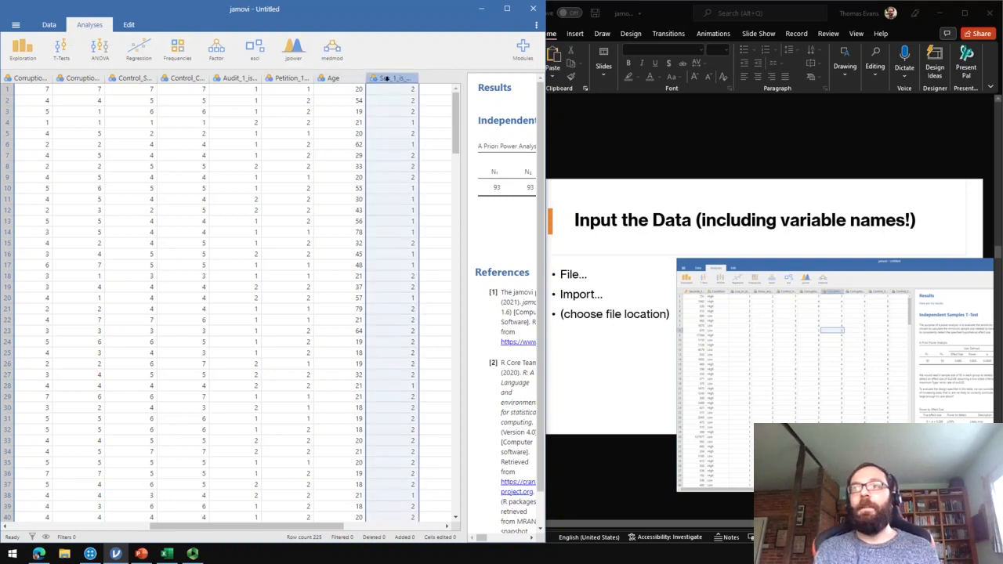
{"action": "double_click", "coordinate": [395, 78]}
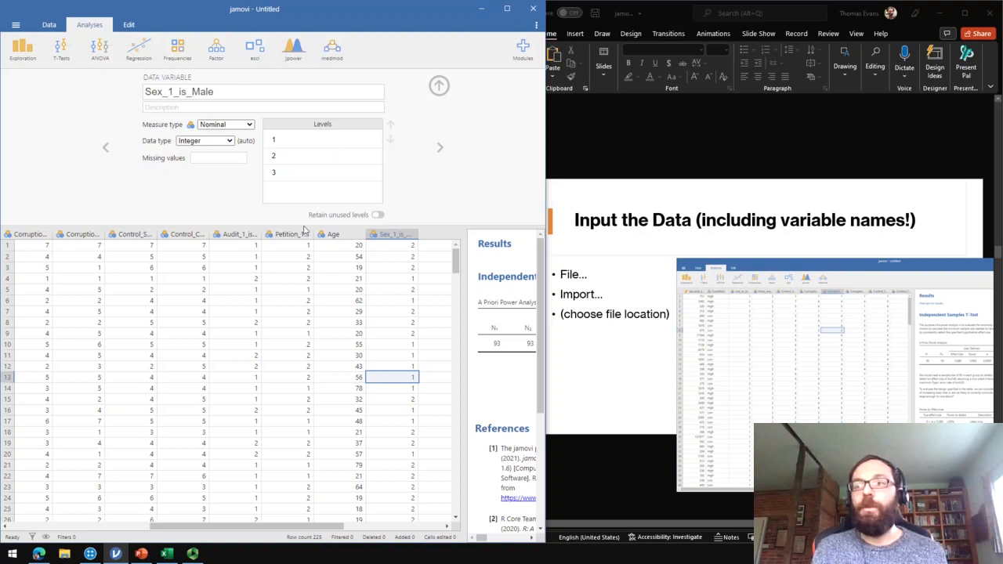
{"action": "left_click", "coordinate": [440, 85]}
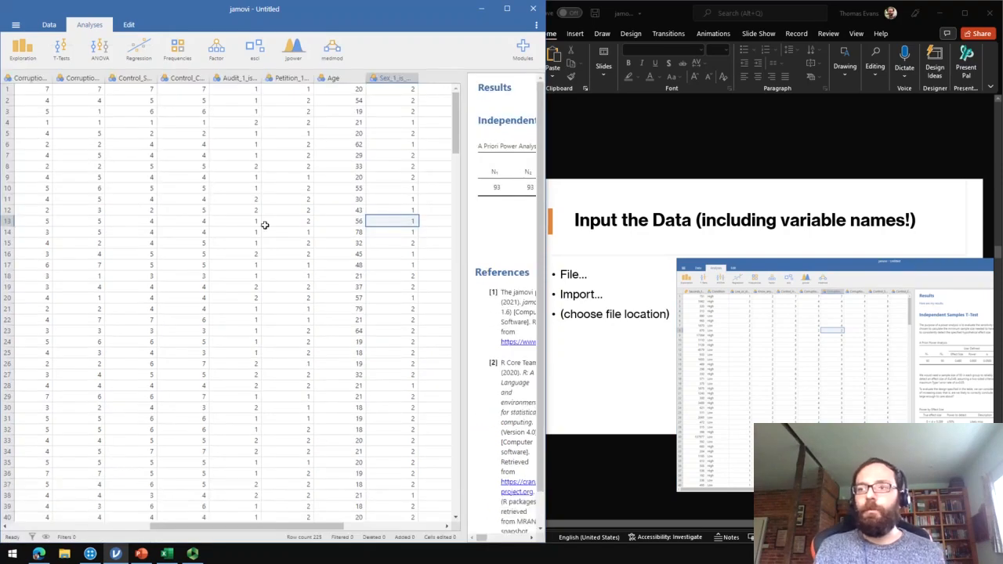
{"action": "scroll", "coordinate": [264, 224], "scroll_direction": "left", "scroll_amount": 5}
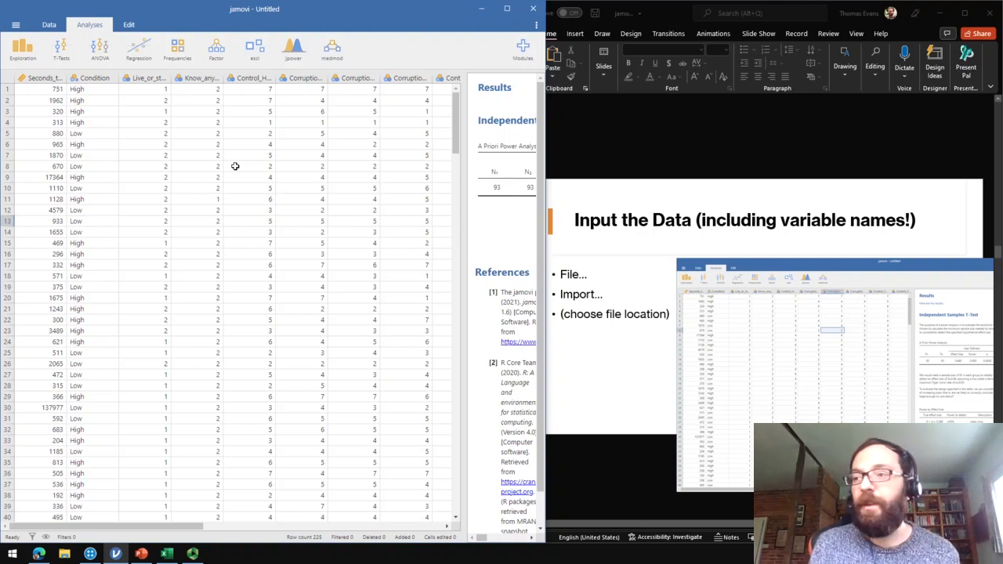
Switch to PowerPoint and advance to the "Some checks..." slide
{"action": "left_click", "coordinate": [614, 413]}
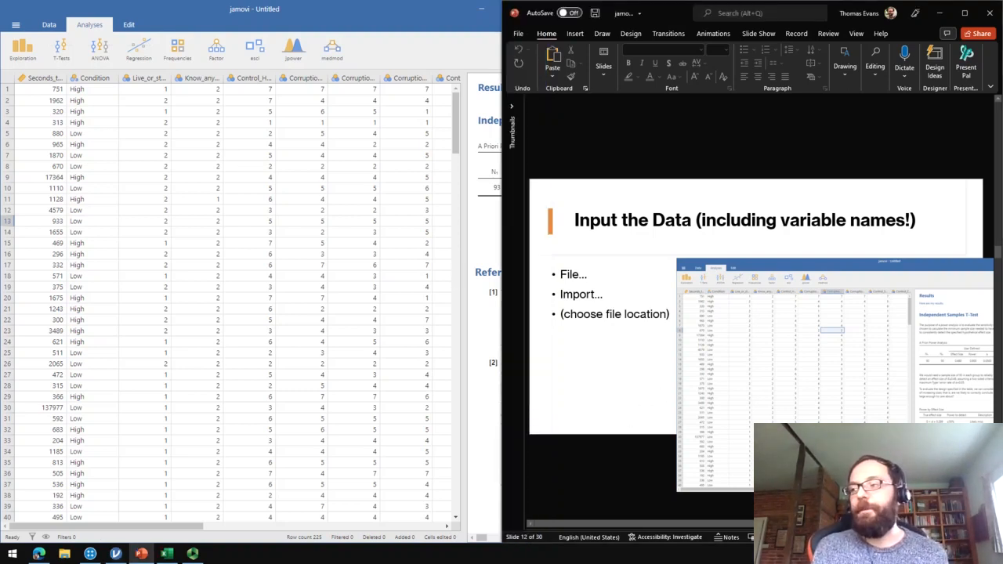
{"action": "key", "text": "Page_Down"}
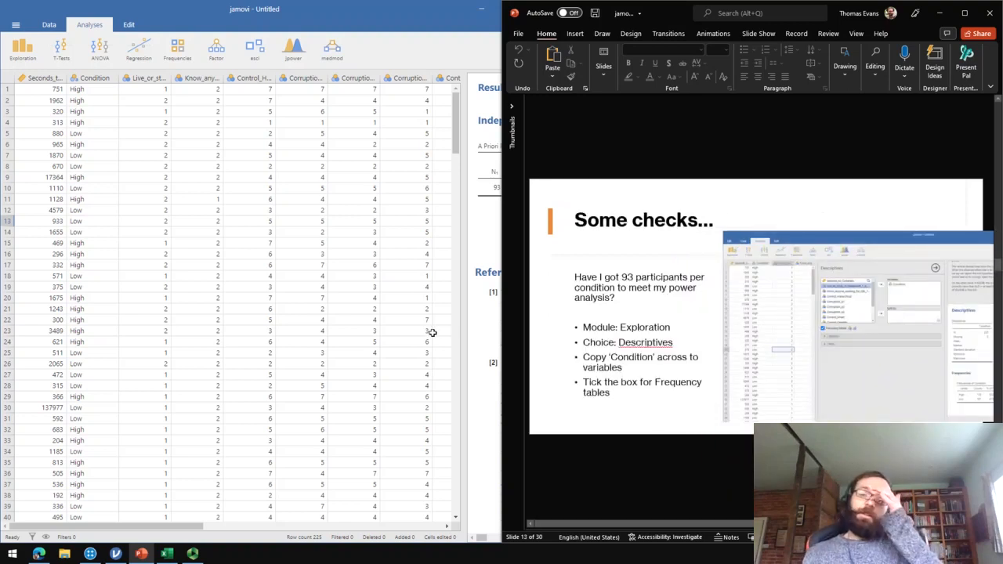
Switch to jamovi, look through the dataset's rows down to the last participant and return to the first row
{"action": "left_click", "coordinate": [336, 264]}
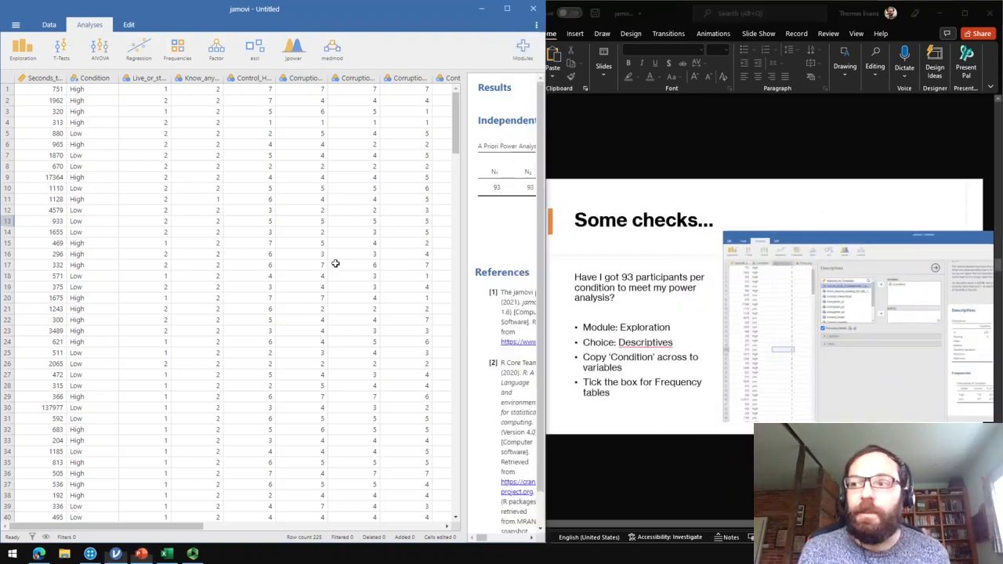
{"action": "scroll", "coordinate": [303, 253], "scroll_direction": "down", "scroll_amount": 5}
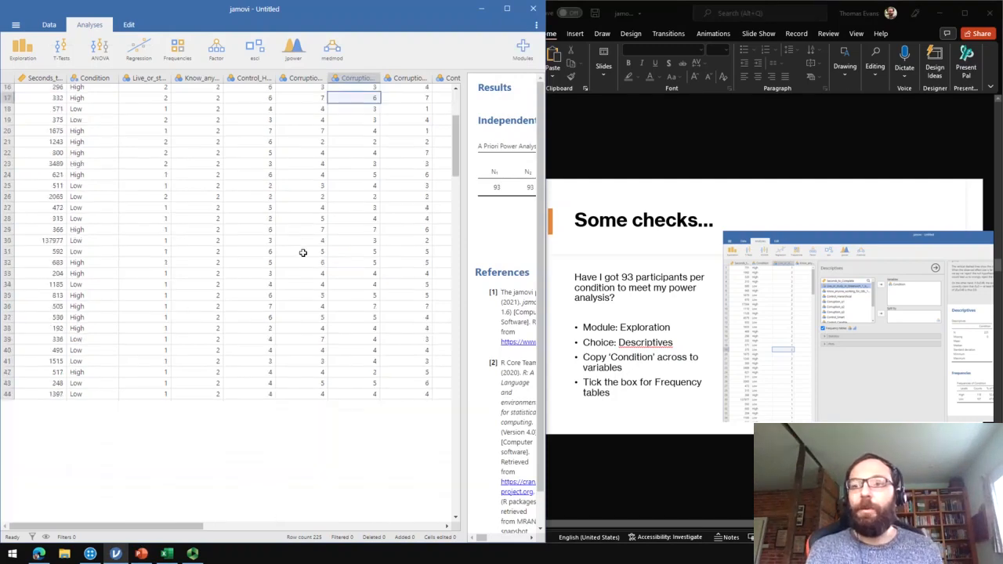
{"action": "scroll", "coordinate": [303, 254], "scroll_direction": "up", "scroll_amount": 5}
{"action": "scroll", "coordinate": [303, 254], "scroll_direction": "down", "scroll_amount": 20}
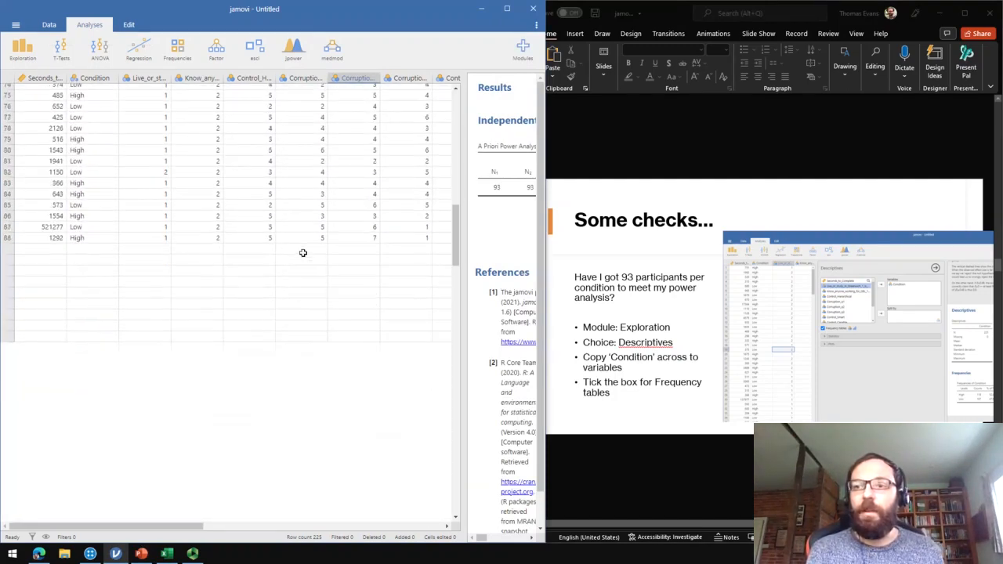
{"action": "scroll", "coordinate": [304, 253], "scroll_direction": "down", "scroll_amount": 14}
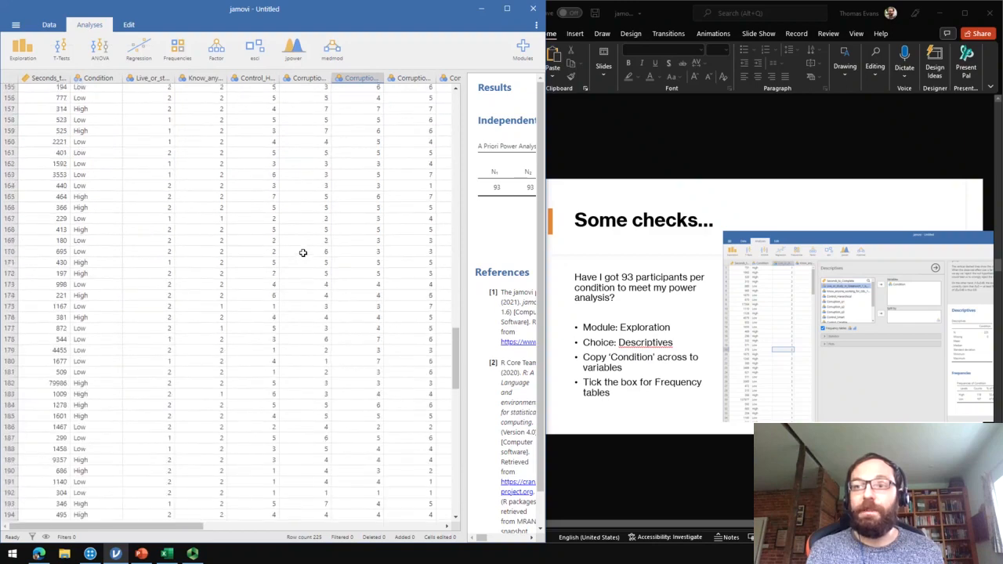
{"action": "scroll", "coordinate": [303, 253], "scroll_direction": "down", "scroll_amount": 1}
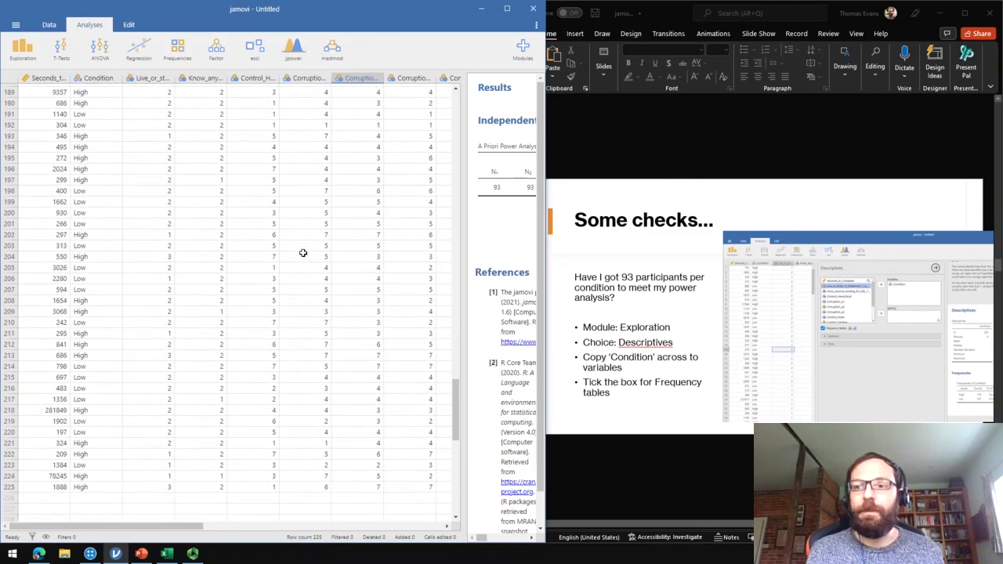
{"action": "scroll", "coordinate": [293, 306], "scroll_direction": "up", "scroll_amount": 15}
{"action": "scroll", "coordinate": [294, 320], "scroll_direction": "up", "scroll_amount": 10}
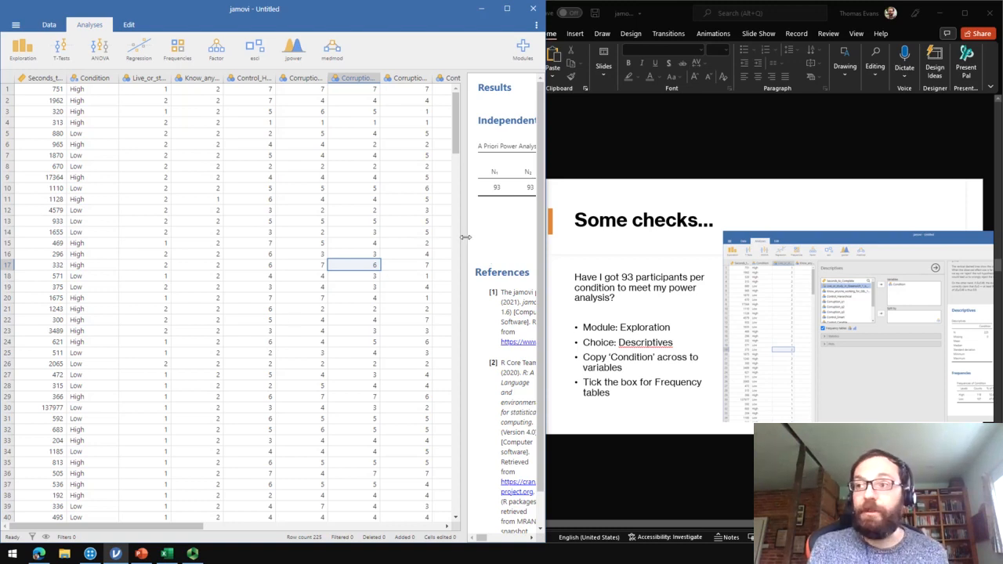
Adjust the results pane and window widths and create a Descriptives analysis from the Exploration module
{"action": "left_click_drag", "start_coordinate": [465, 239], "coordinate": [260, 227]}
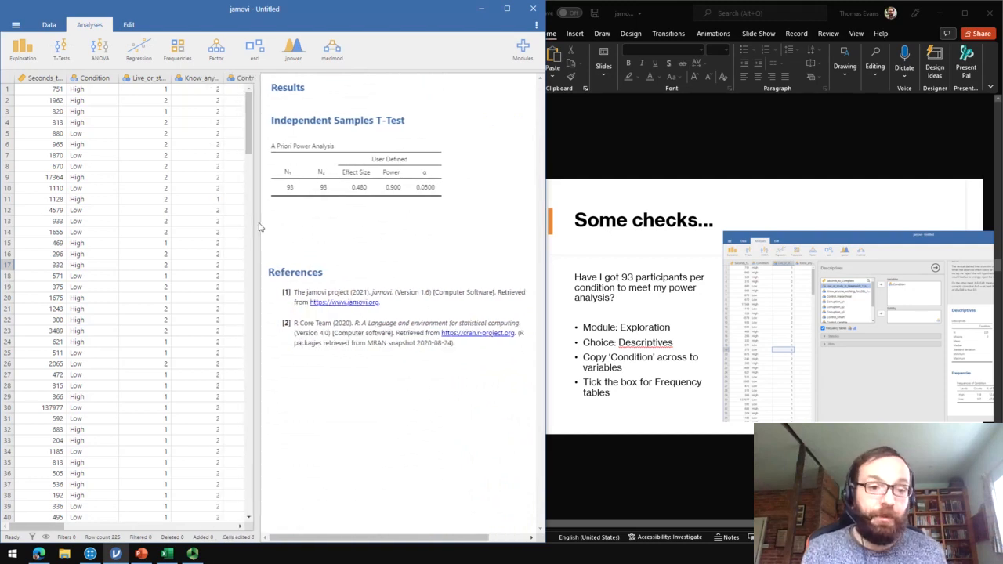
{"action": "left_click_drag", "start_coordinate": [260, 227], "coordinate": [437, 239]}
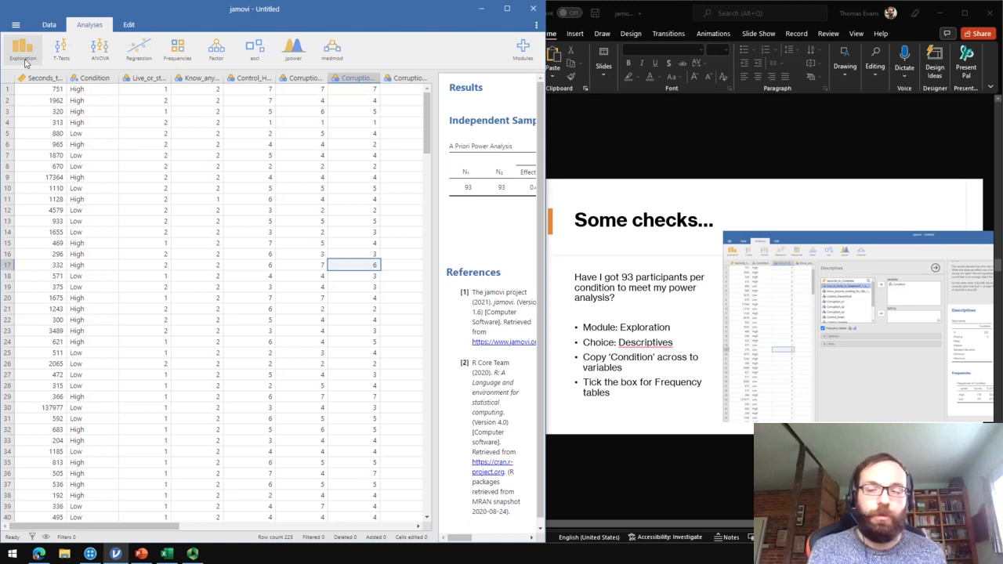
{"action": "left_click", "coordinate": [25, 62]}
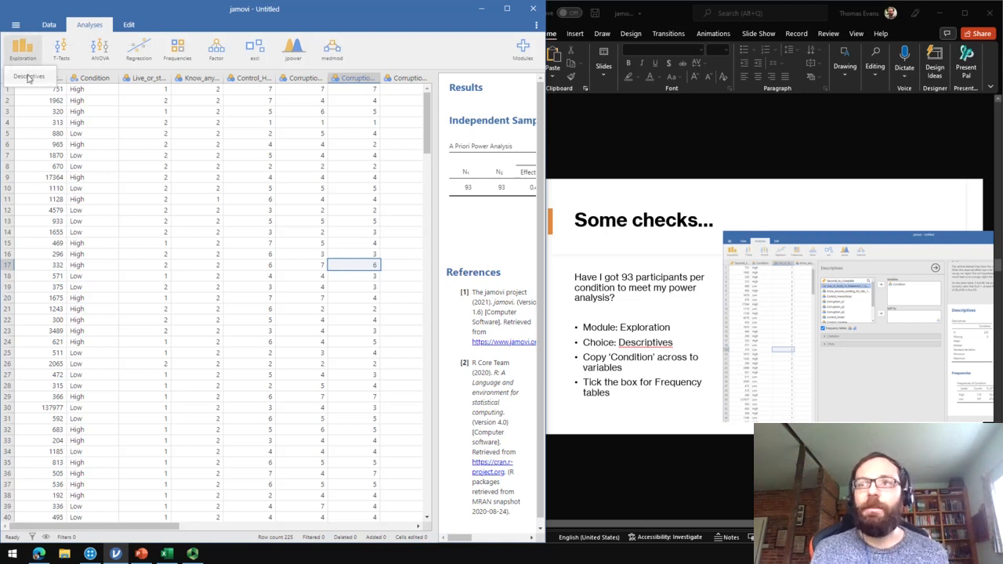
{"action": "left_click", "coordinate": [29, 79]}
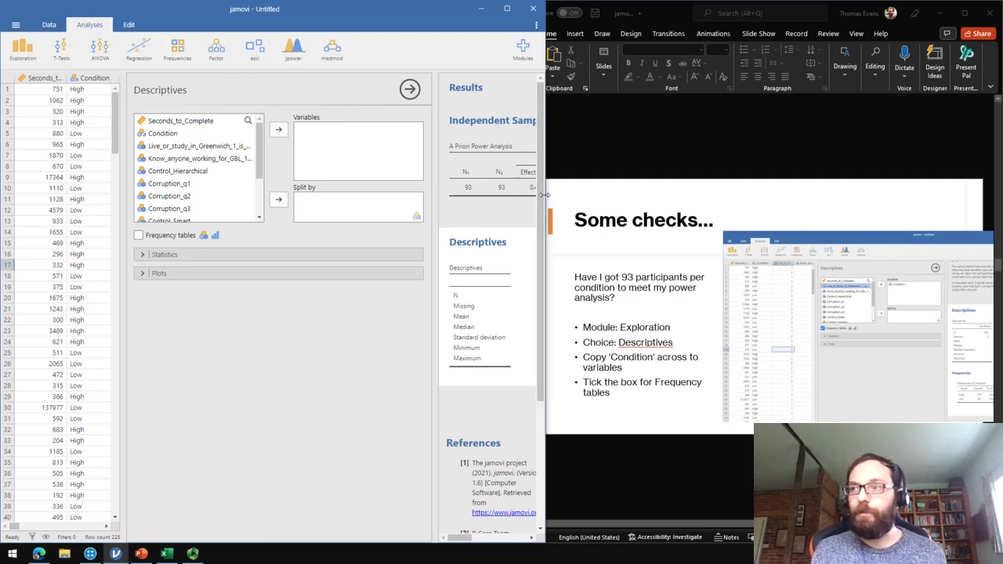
{"action": "left_click_drag", "start_coordinate": [548, 200], "coordinate": [567, 193]}
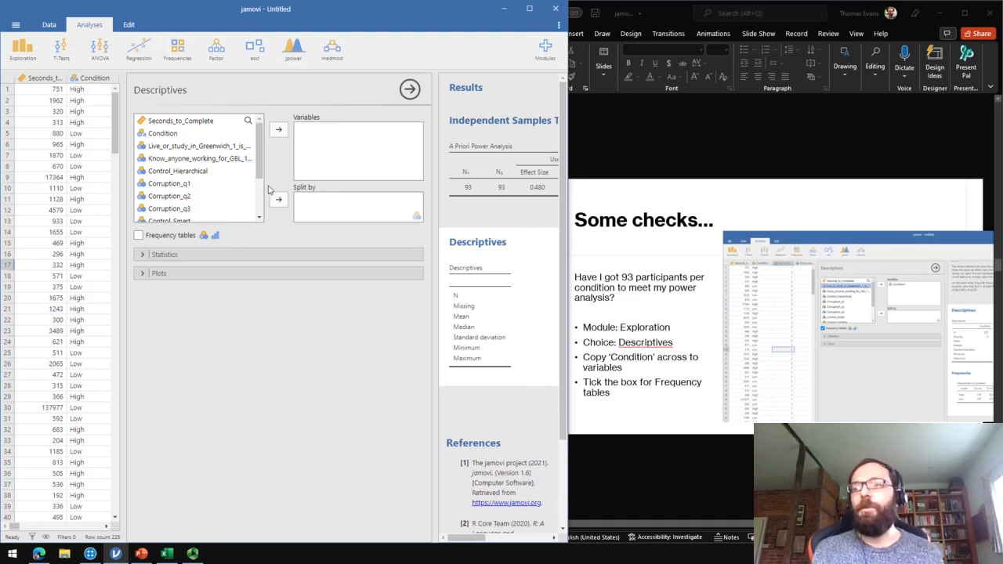
Add Condition as the Descriptives variable and enable frequency tables to count participants per condition
{"action": "left_click", "coordinate": [146, 137]}
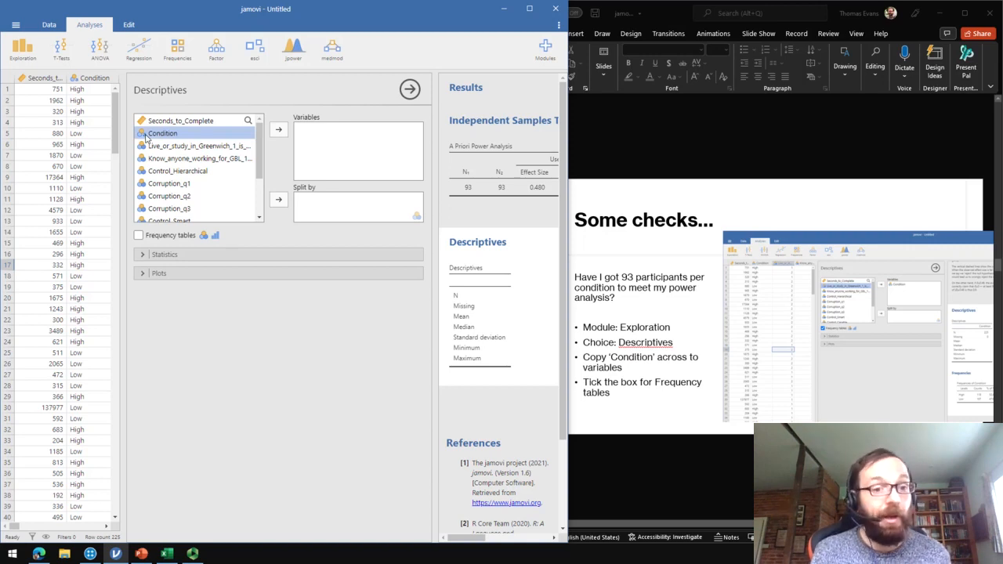
{"action": "left_click", "coordinate": [278, 132]}
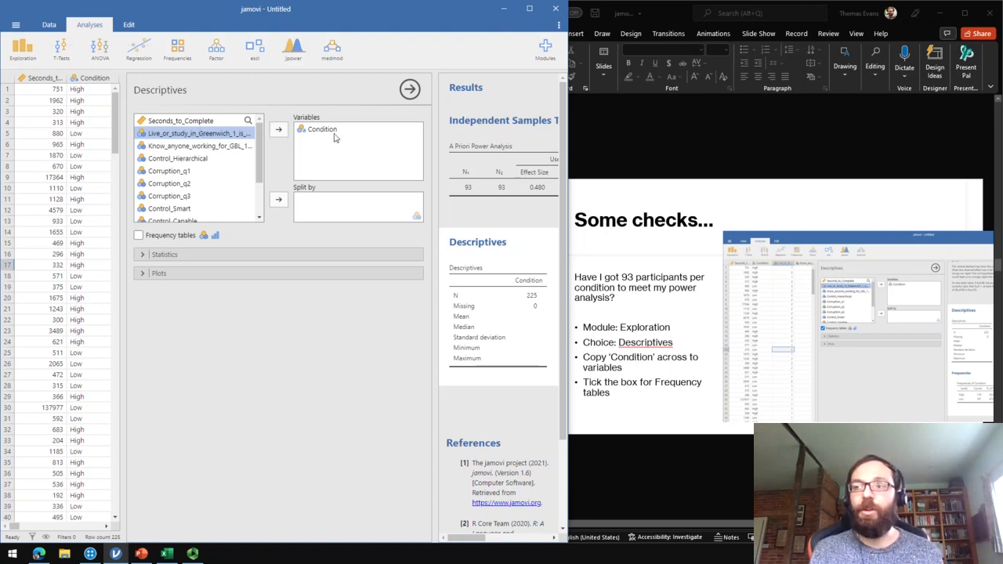
{"action": "left_click", "coordinate": [182, 158]}
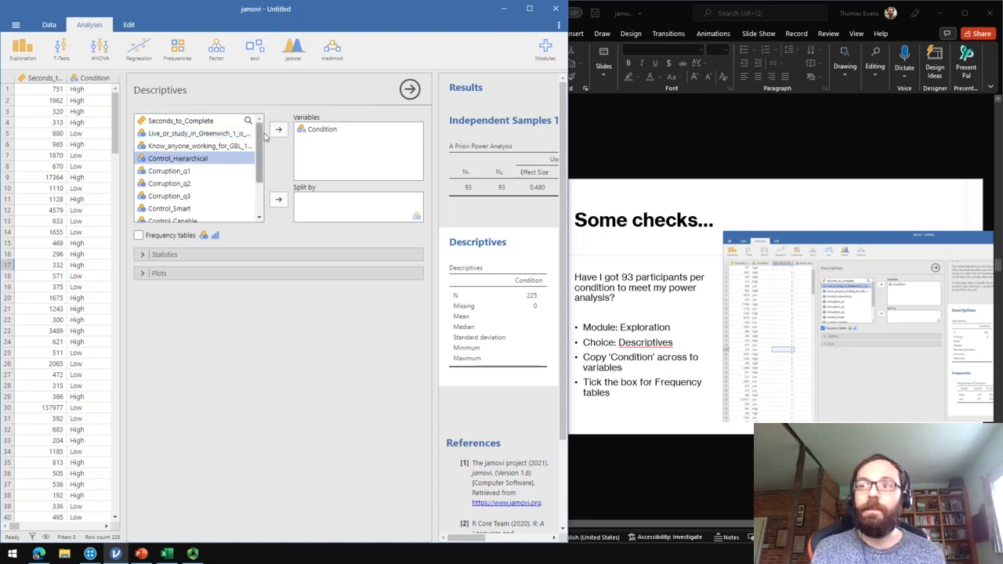
{"action": "left_click", "coordinate": [166, 237]}
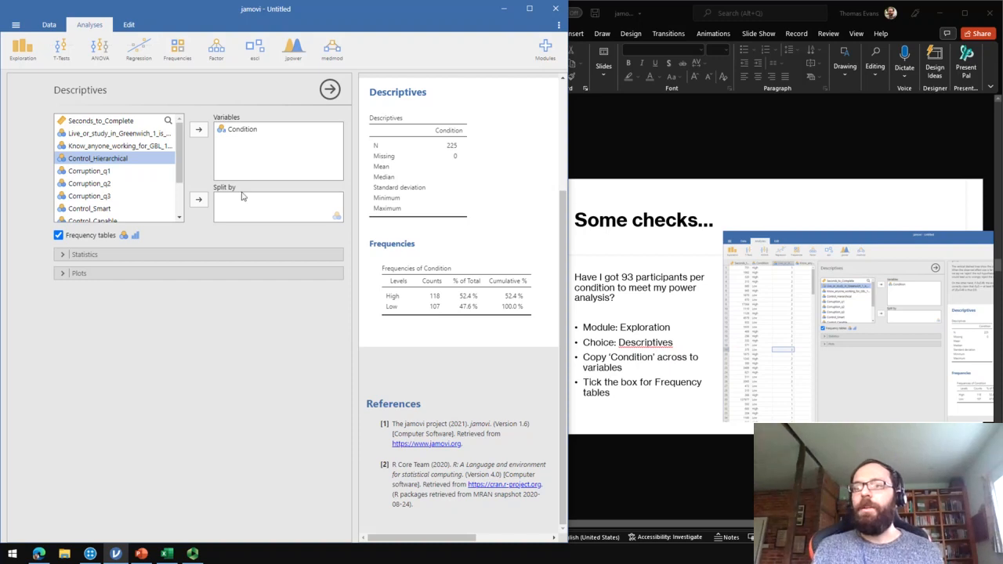
Look through the Statistics and Plots options of the Condition Descriptives analysis and collapse both sections
{"action": "left_click", "coordinate": [91, 255]}
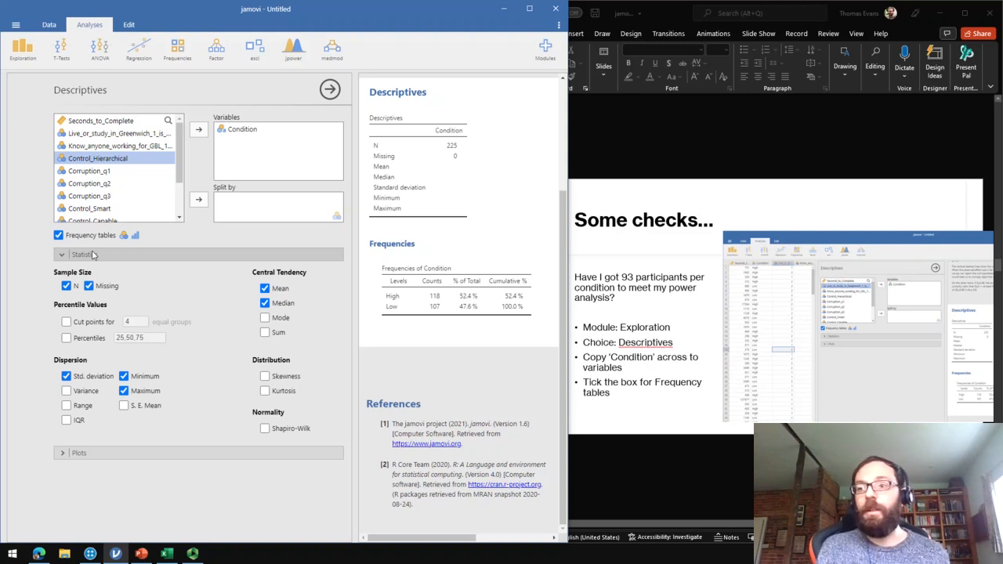
{"action": "left_click", "coordinate": [106, 254]}
{"action": "left_click", "coordinate": [86, 273]}
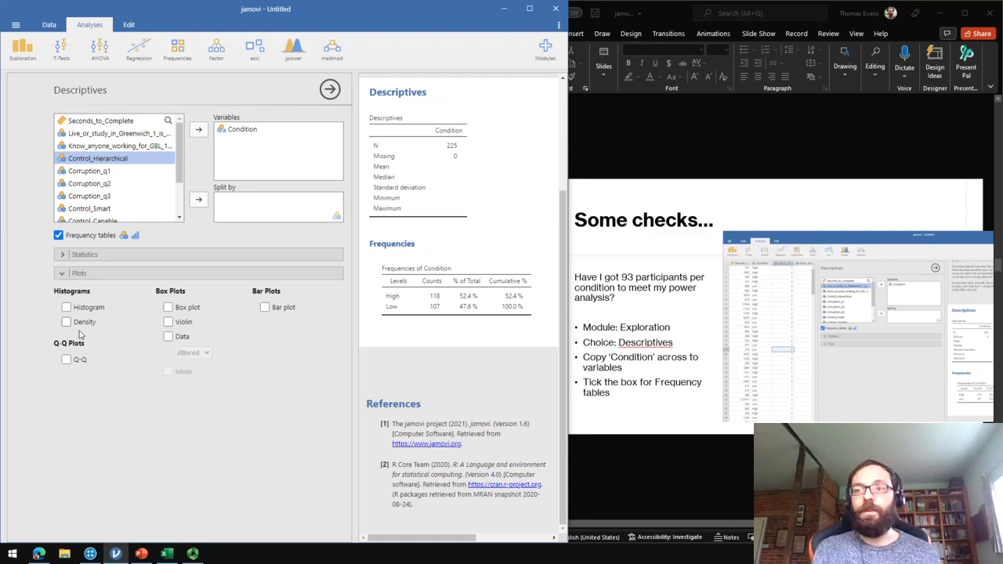
{"action": "left_click", "coordinate": [81, 271]}
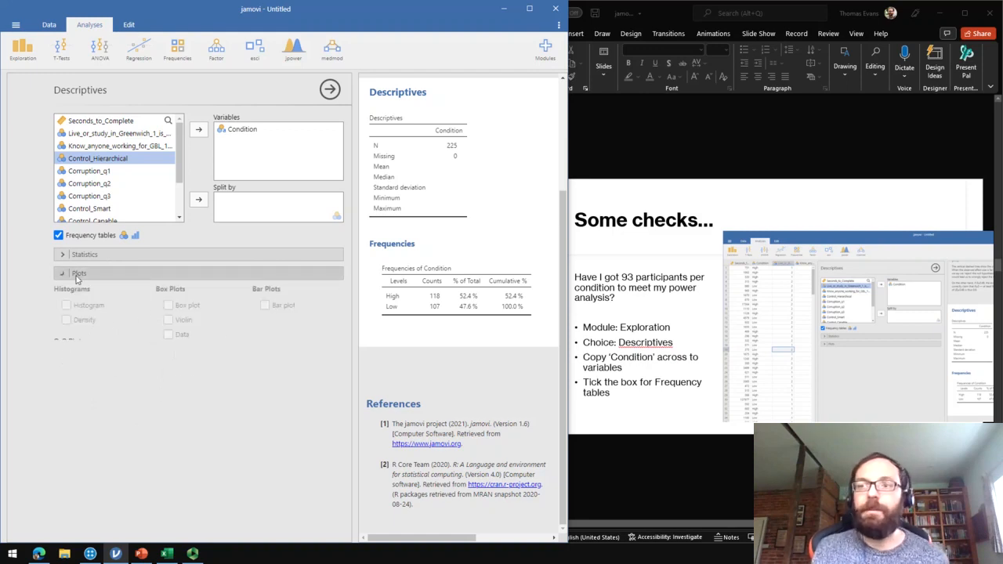
Switch to PowerPoint, advance to the slide on whether participants completed in a timely manner, and return to jamovi
{"action": "left_click", "coordinate": [660, 412]}
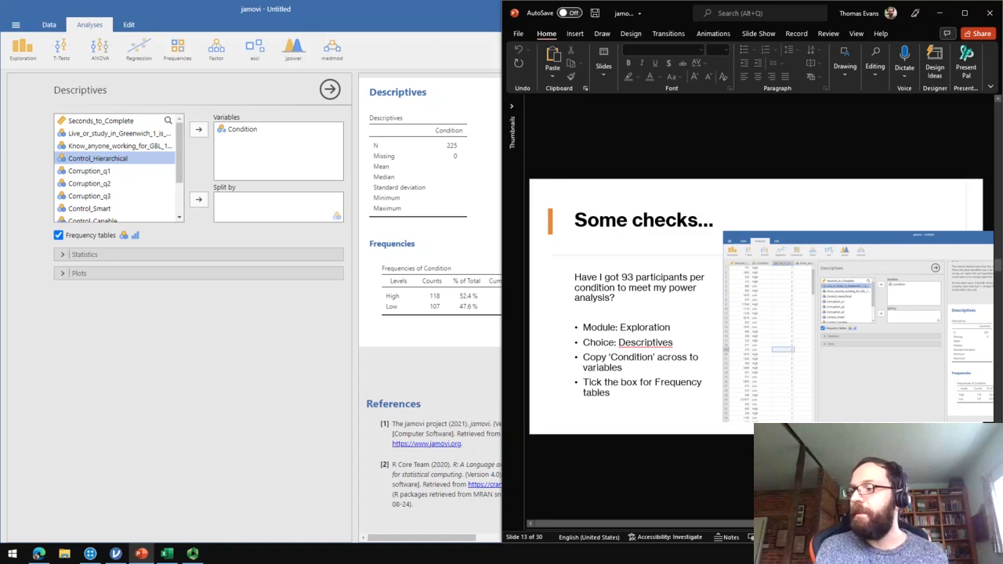
{"action": "key", "text": "Page_Down"}
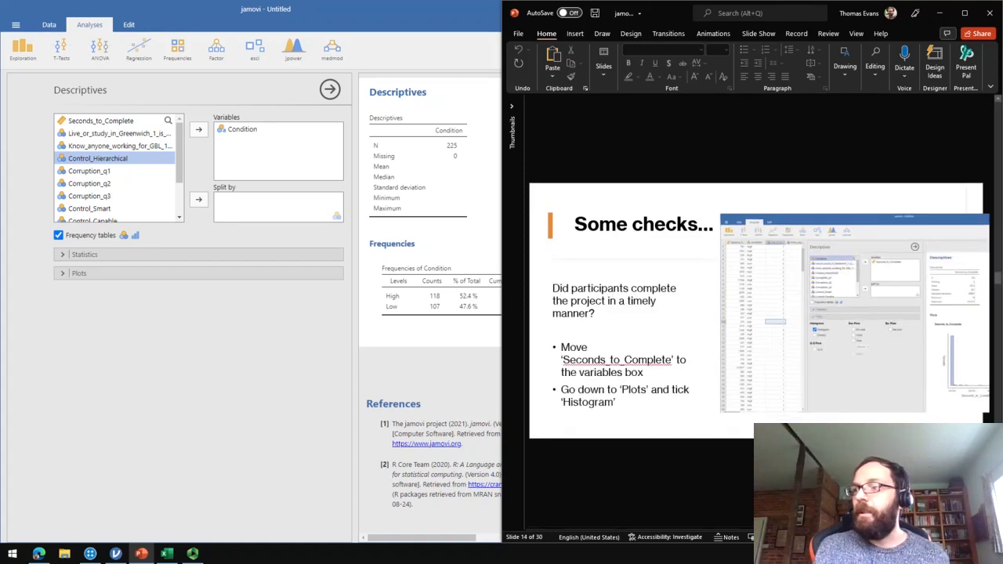
{"action": "left_click", "coordinate": [476, 382]}
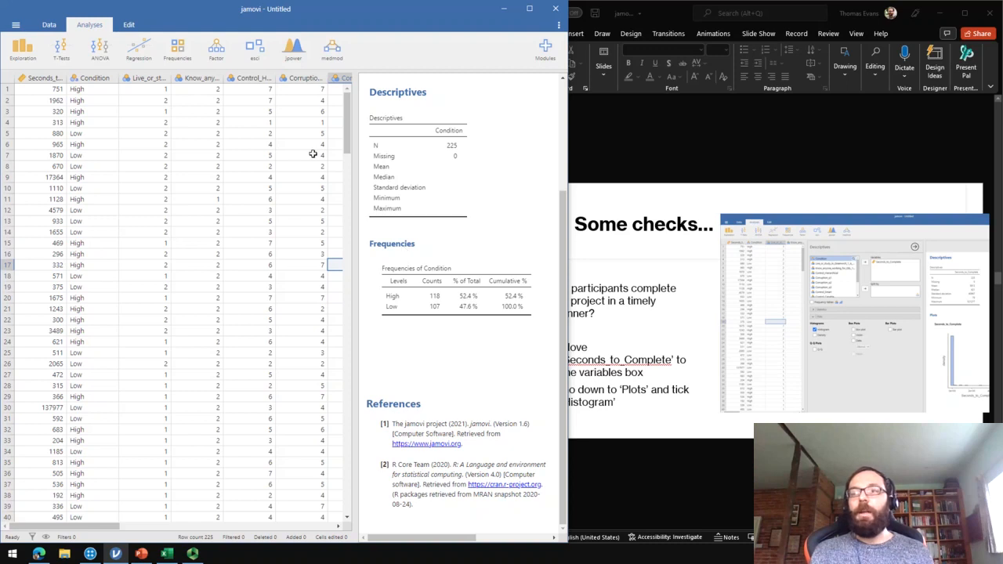
Reopen the Condition Descriptives options from its results and close them again to show the data
{"action": "left_click", "coordinate": [465, 268]}
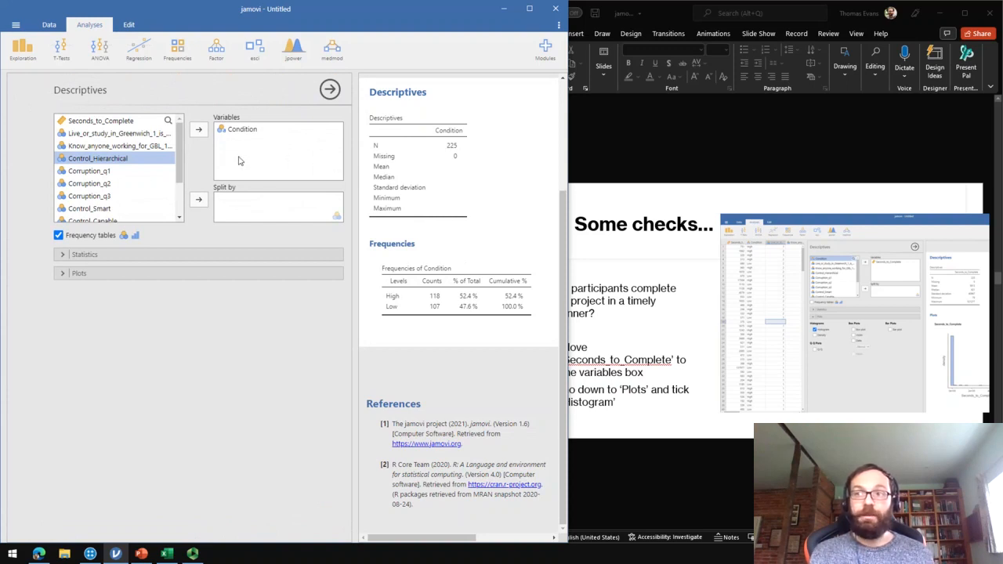
{"action": "left_click", "coordinate": [331, 91]}
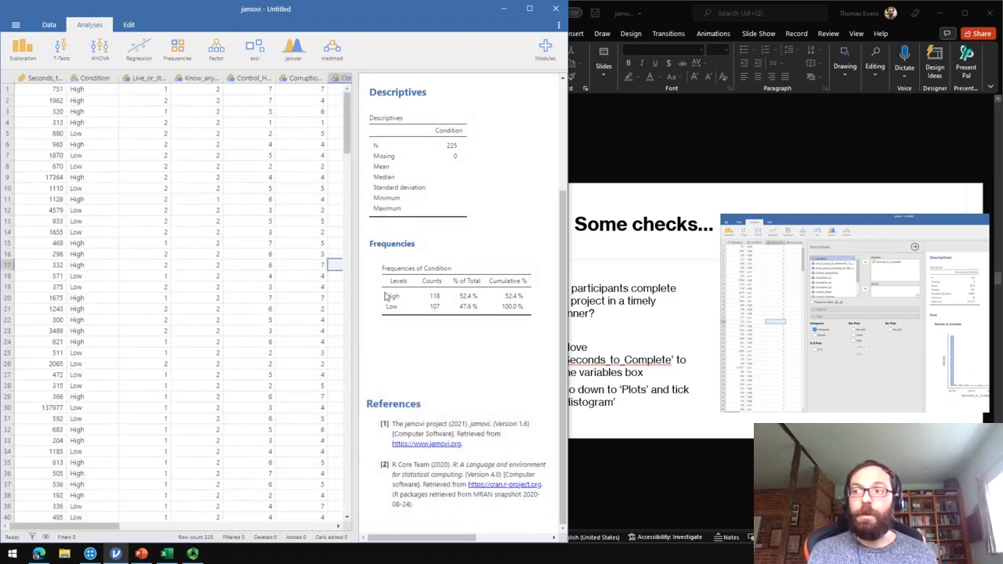
{"action": "left_click", "coordinate": [443, 286]}
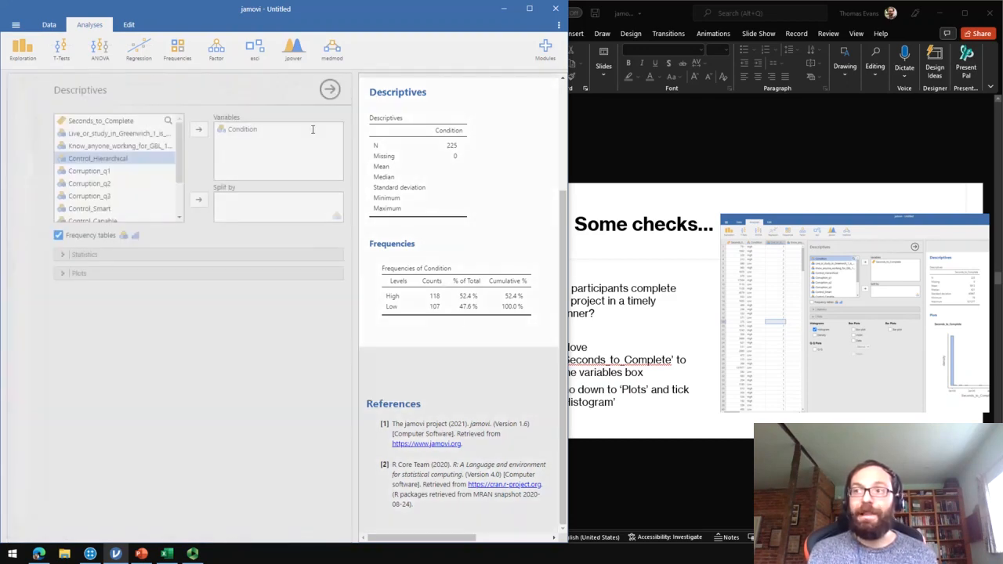
{"action": "left_click", "coordinate": [330, 91]}
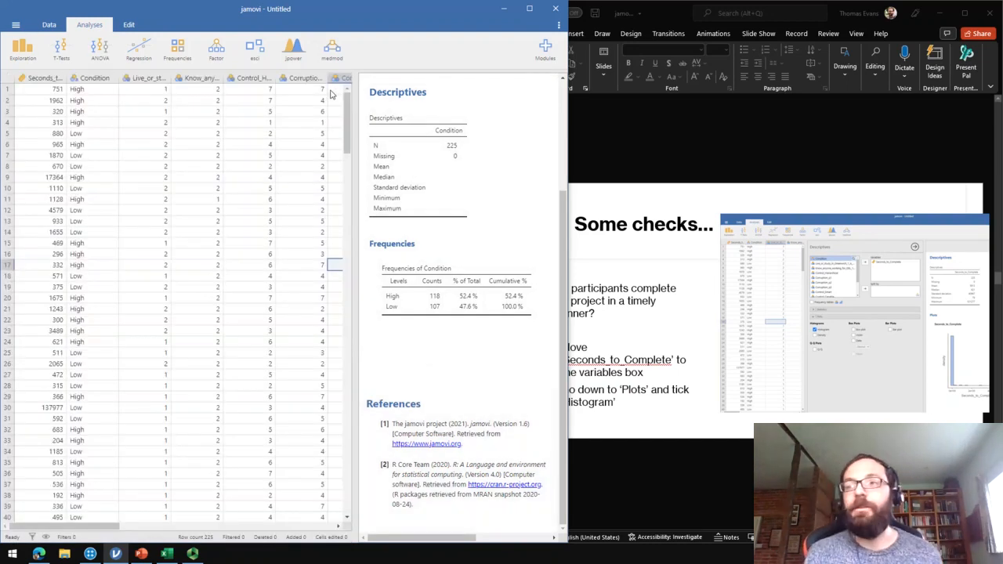
Create a second Descriptives analysis with Seconds_to_Complete as the variable and view its statistics table
{"action": "left_click", "coordinate": [24, 56]}
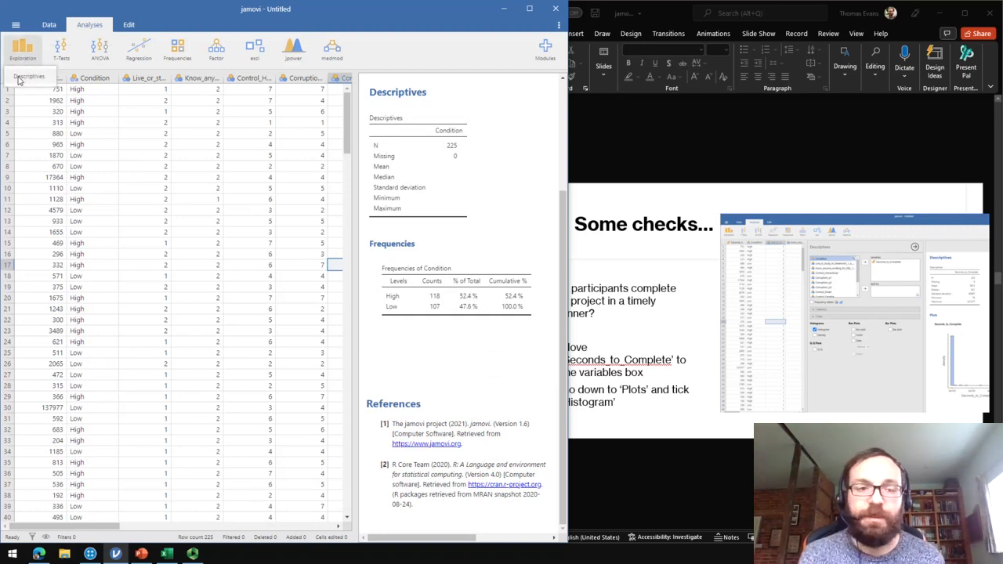
{"action": "left_click", "coordinate": [20, 79]}
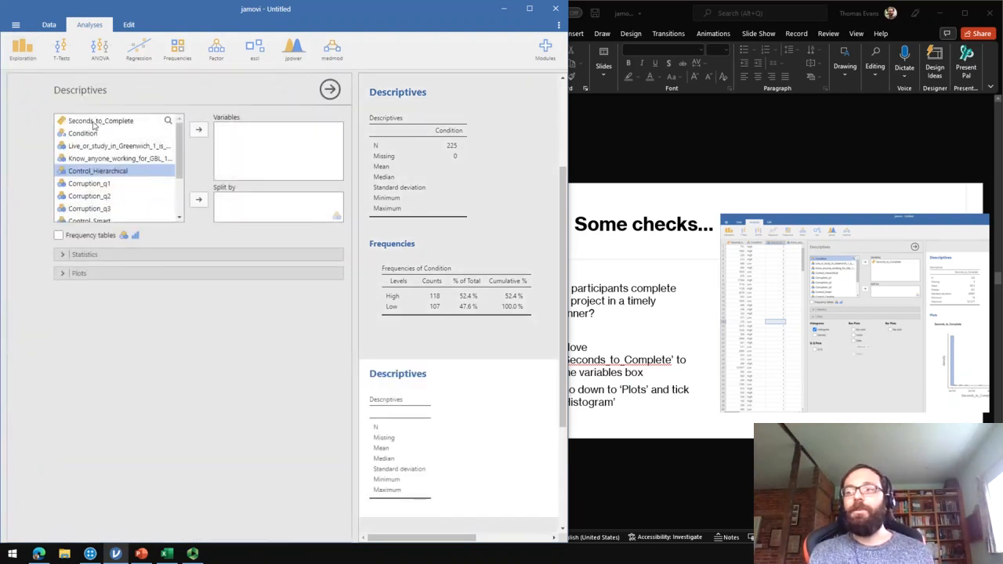
{"action": "left_click_drag", "start_coordinate": [94, 124], "coordinate": [273, 157]}
{"action": "scroll", "coordinate": [470, 397], "scroll_direction": "down", "scroll_amount": 3}
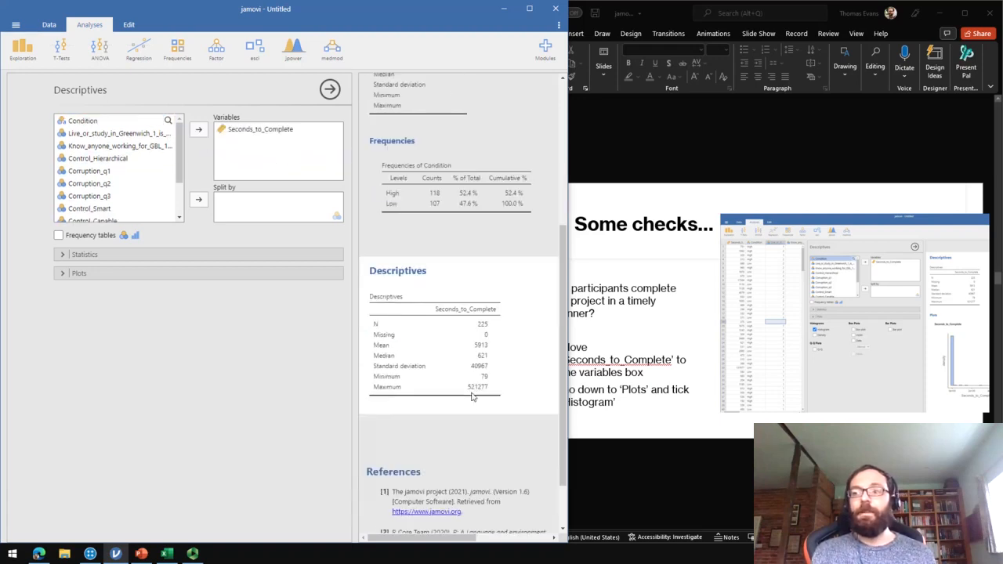
{"action": "scroll", "coordinate": [472, 397], "scroll_direction": "down", "scroll_amount": 2}
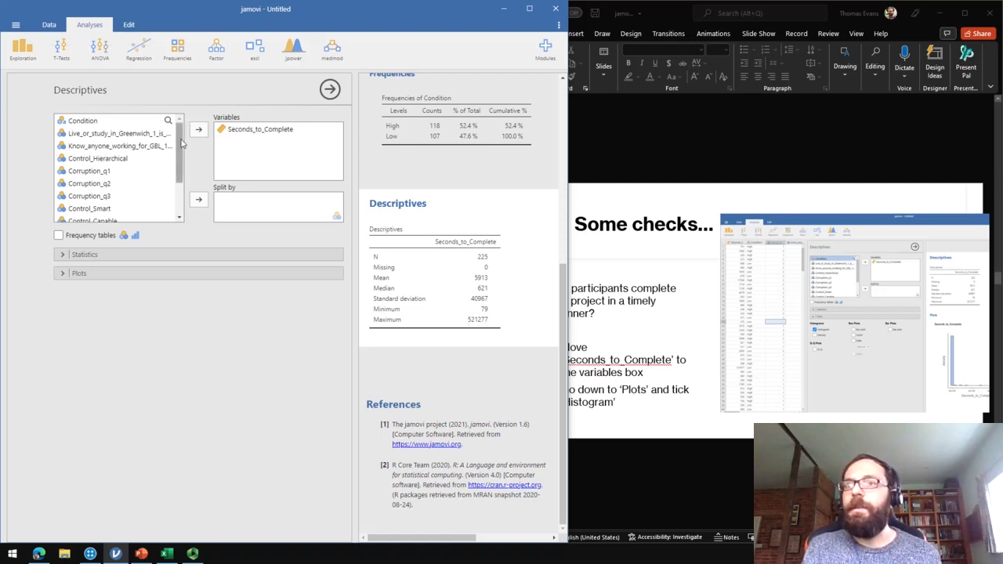
{"action": "mouse_move", "coordinate": [179, 135]}
{"action": "left_mouse_down"}
{"action": "mouse_move", "coordinate": [180, 164]}
{"action": "mouse_move", "coordinate": [179, 133]}
{"action": "left_mouse_up"}
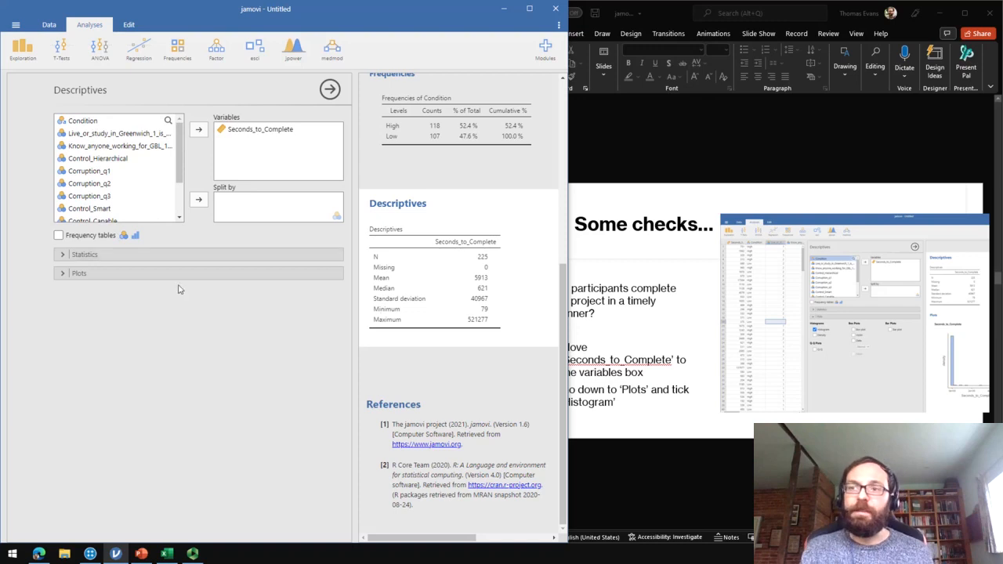
Add a histogram to the Seconds_to_Complete Descriptives and close the analysis options
{"action": "left_click", "coordinate": [61, 273]}
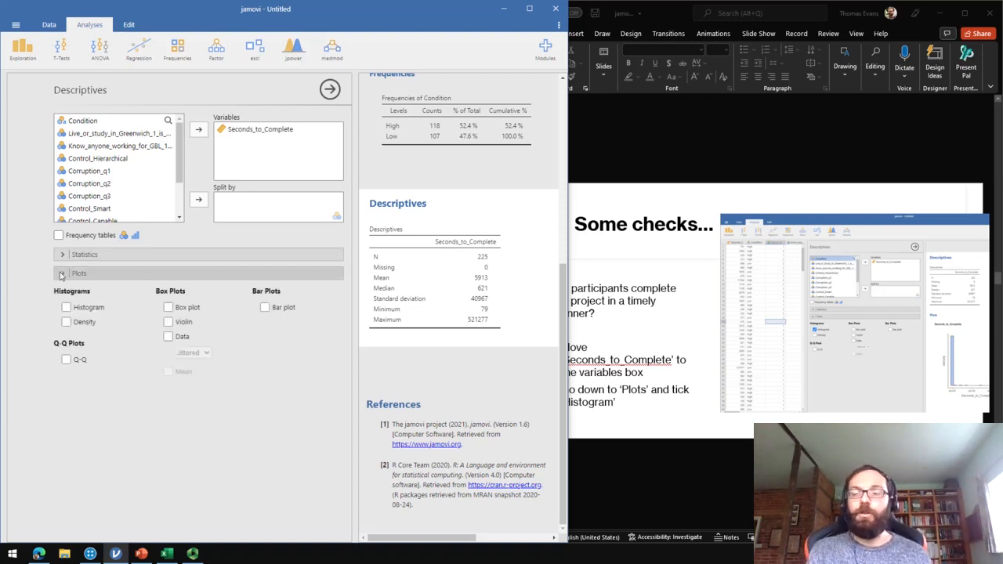
{"action": "left_click", "coordinate": [91, 307]}
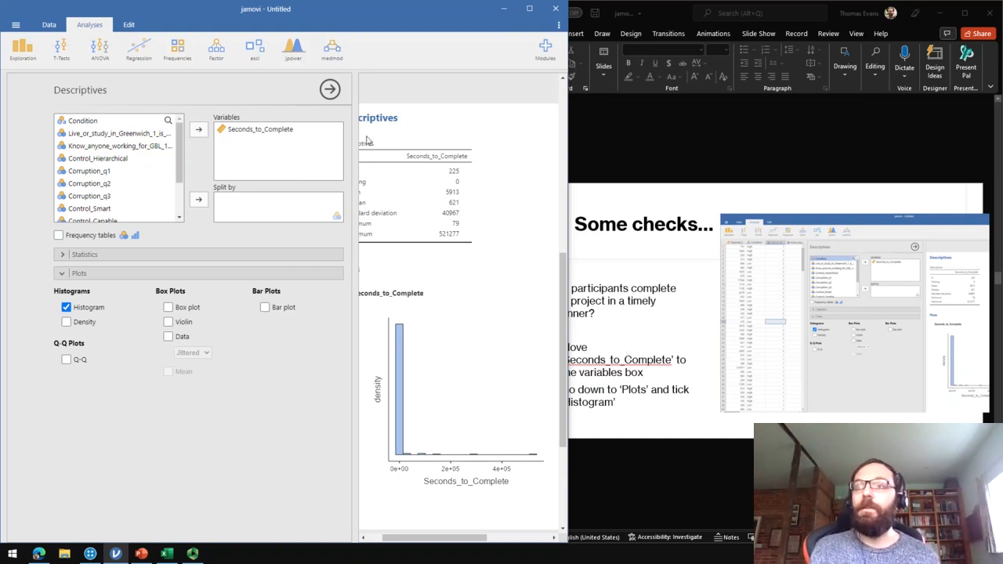
{"action": "left_click", "coordinate": [331, 91]}
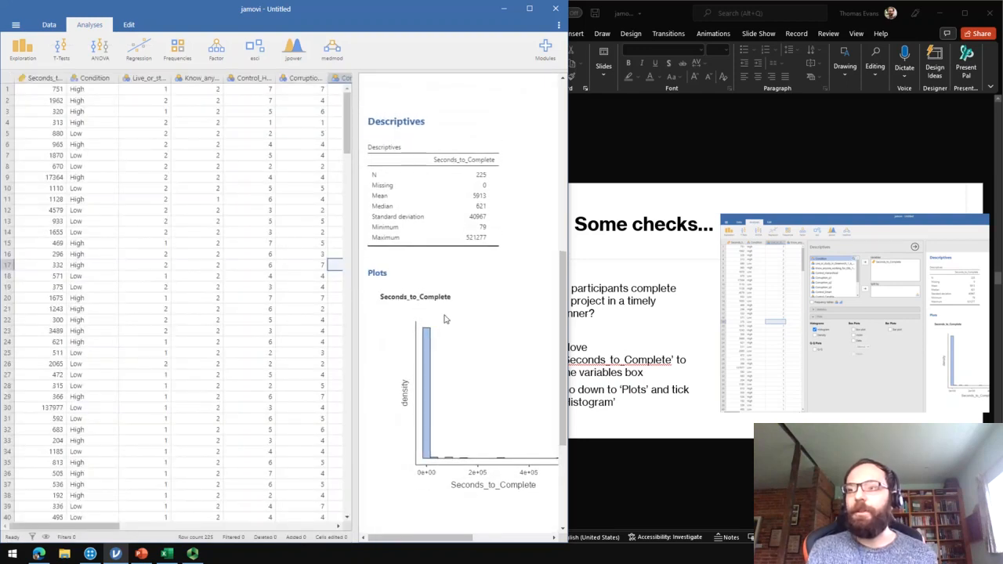
Switch to PowerPoint and move on from the slide about timely completion
{"action": "left_click", "coordinate": [646, 337]}
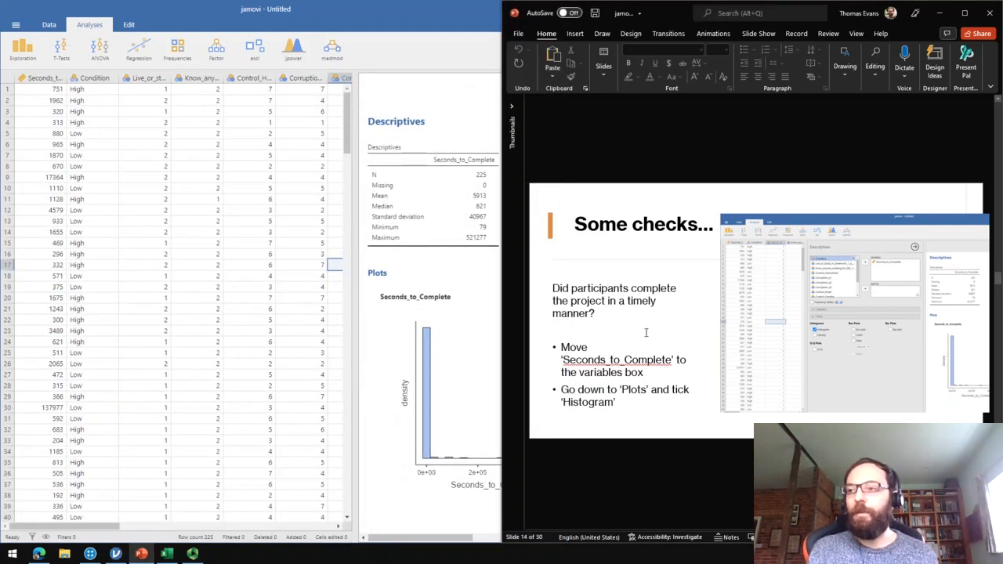
{"action": "scroll", "coordinate": [646, 337], "scroll_direction": "down", "scroll_amount": 1}
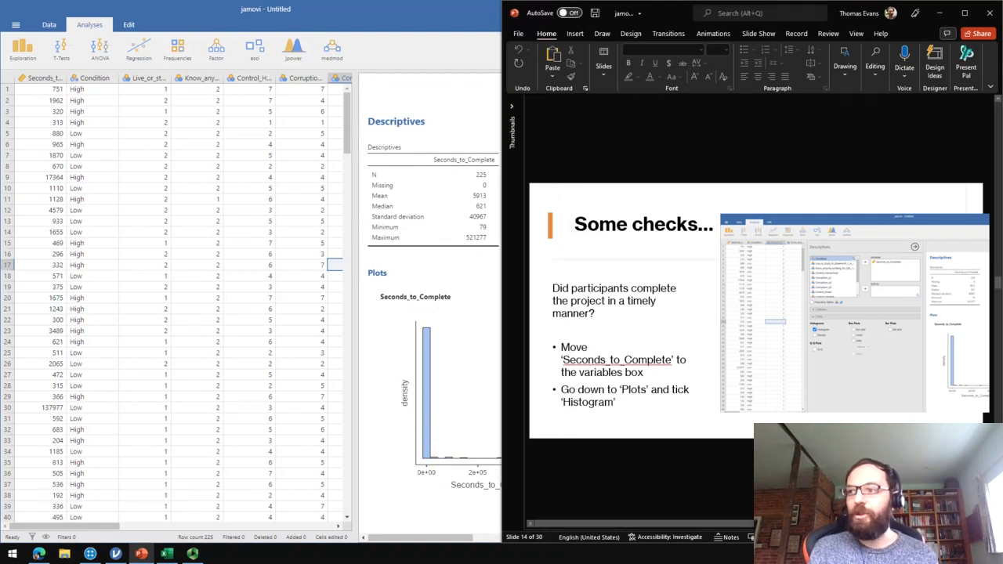
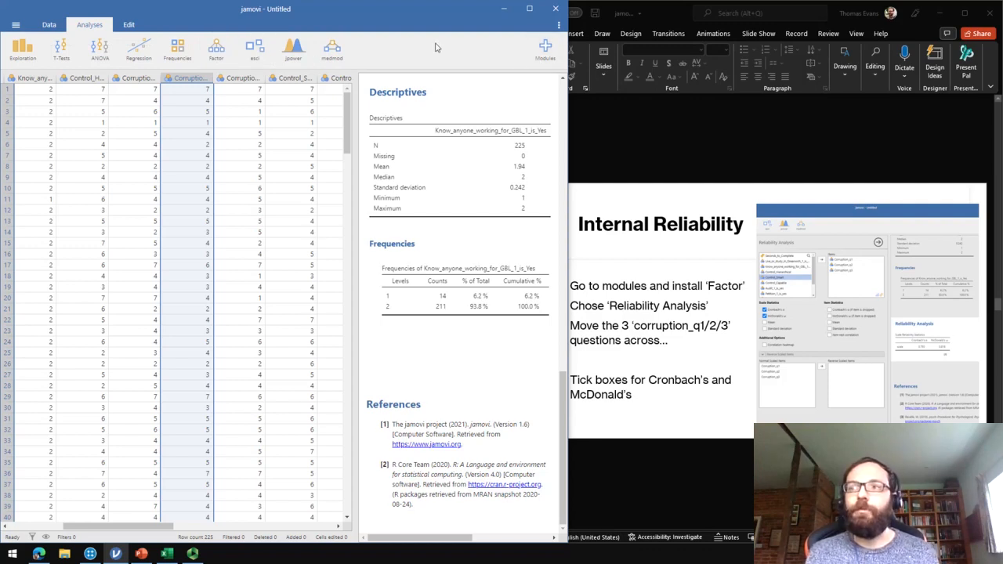
Start a Reliability Analysis from the Factor module and include McDonald's ω alongside Cronbach's α
{"action": "left_click", "coordinate": [546, 50]}
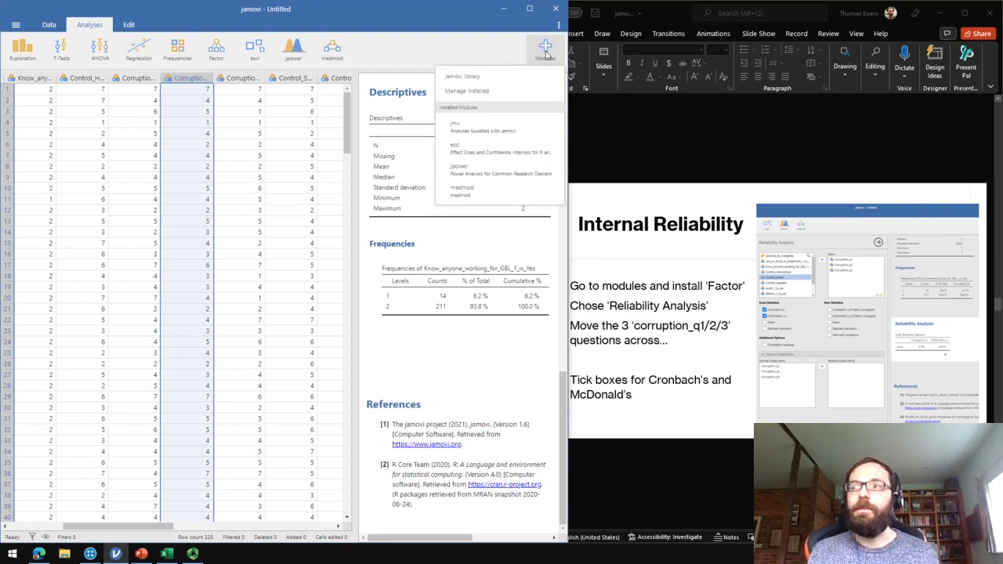
{"action": "left_click", "coordinate": [485, 58]}
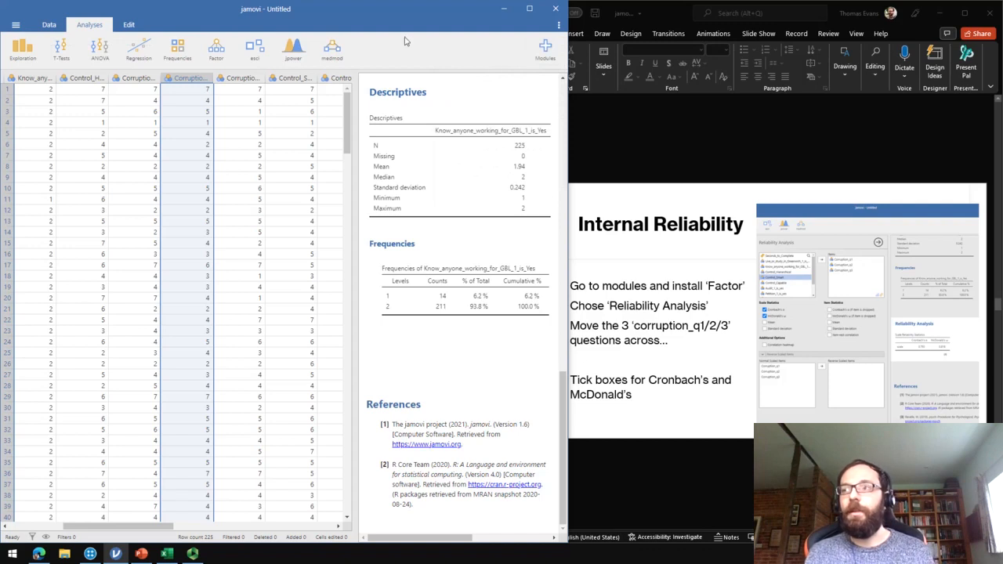
{"action": "left_click", "coordinate": [219, 50]}
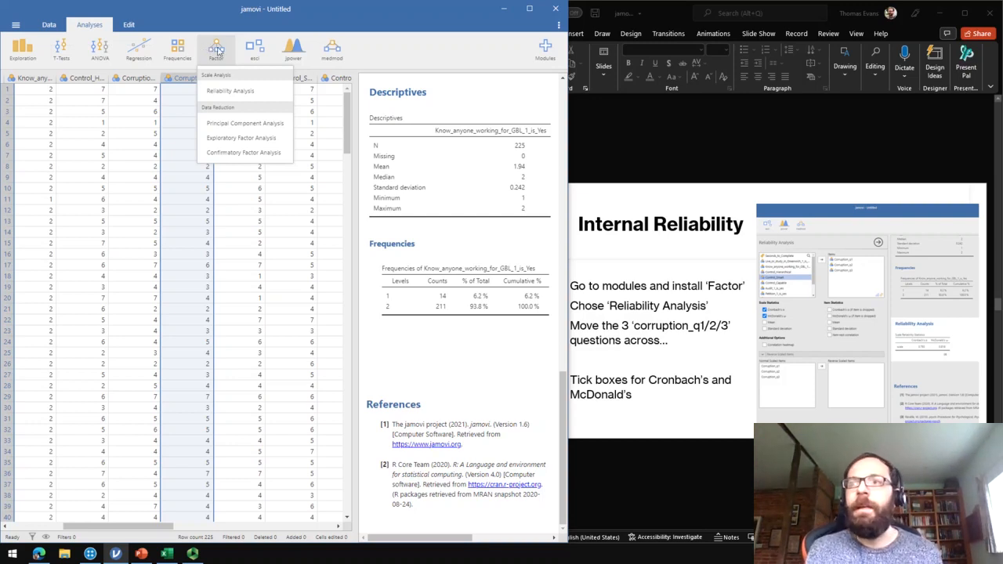
{"action": "left_click", "coordinate": [229, 94]}
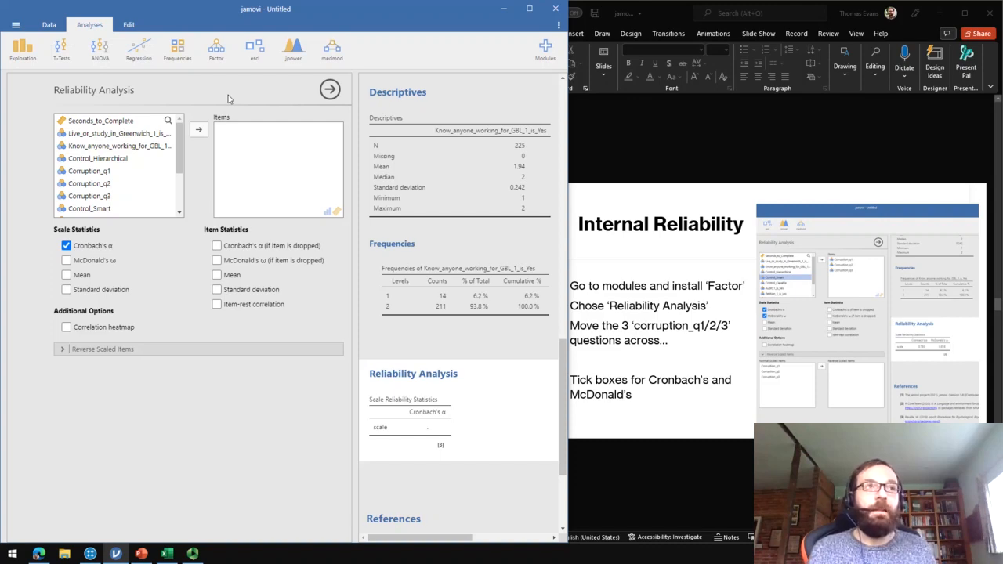
{"action": "left_click", "coordinate": [101, 266]}
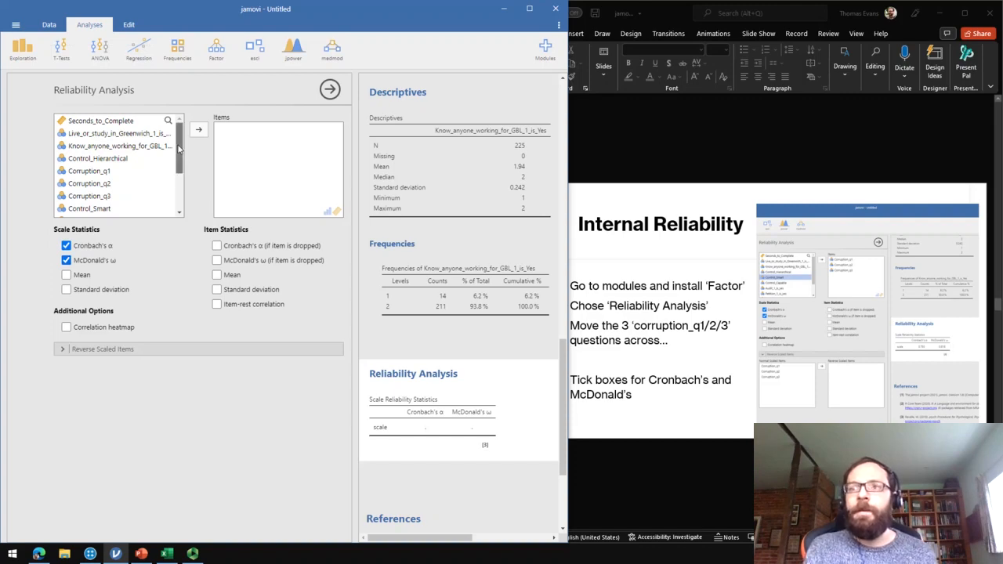
Assign Corruption_q1, Corruption_q2 and Corruption_q3 as the items of the Reliability Analysis
{"action": "scroll", "coordinate": [177, 147], "scroll_direction": "down", "scroll_amount": 1}
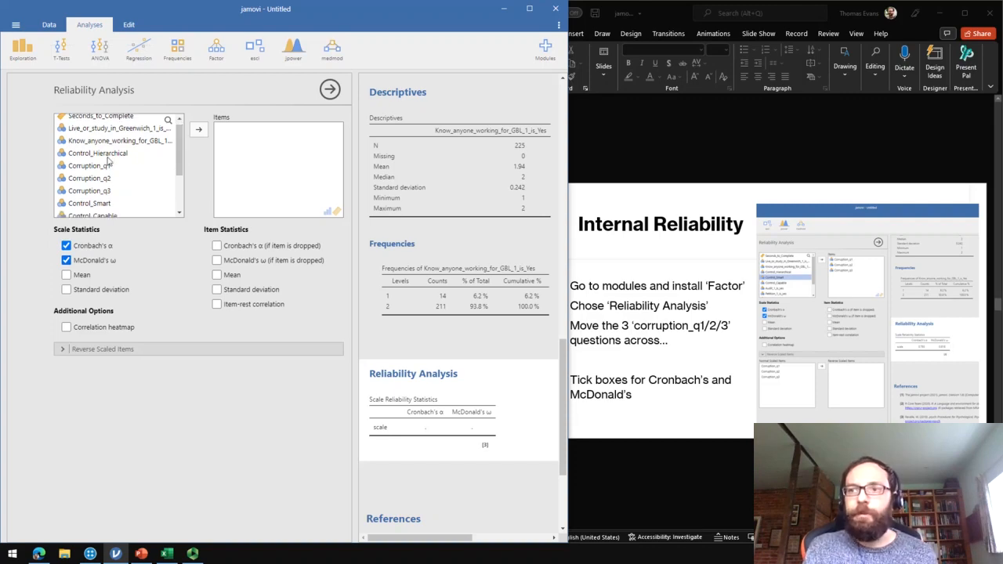
{"action": "left_click", "coordinate": [68, 169]}
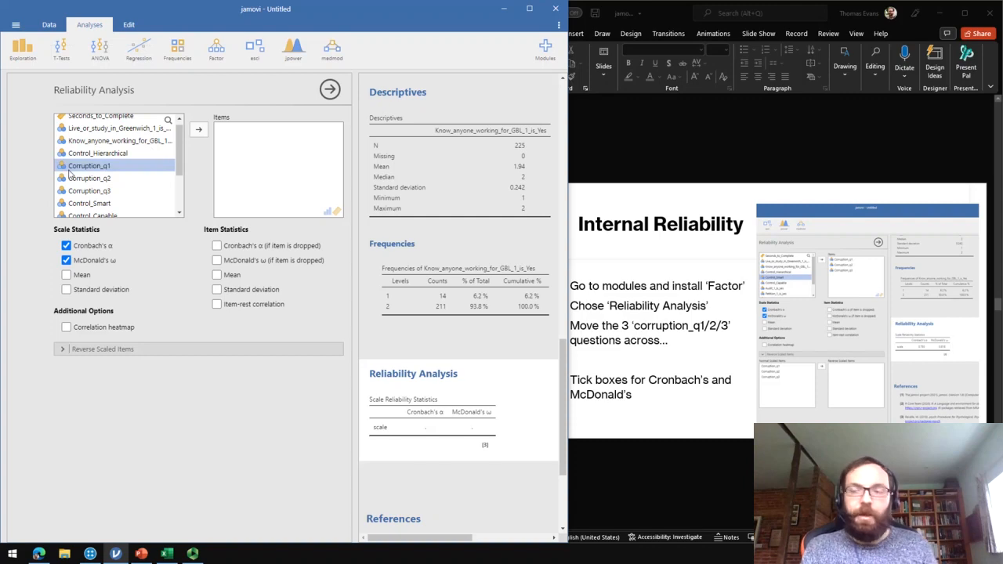
{"action": "left_click", "coordinate": [92, 192], "text": "shift"}
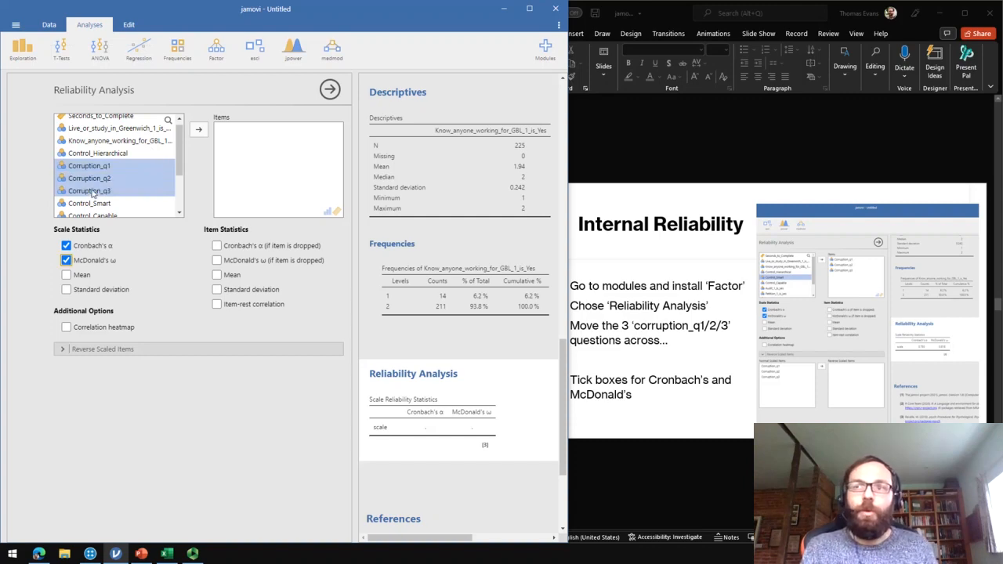
{"action": "left_click", "coordinate": [199, 132]}
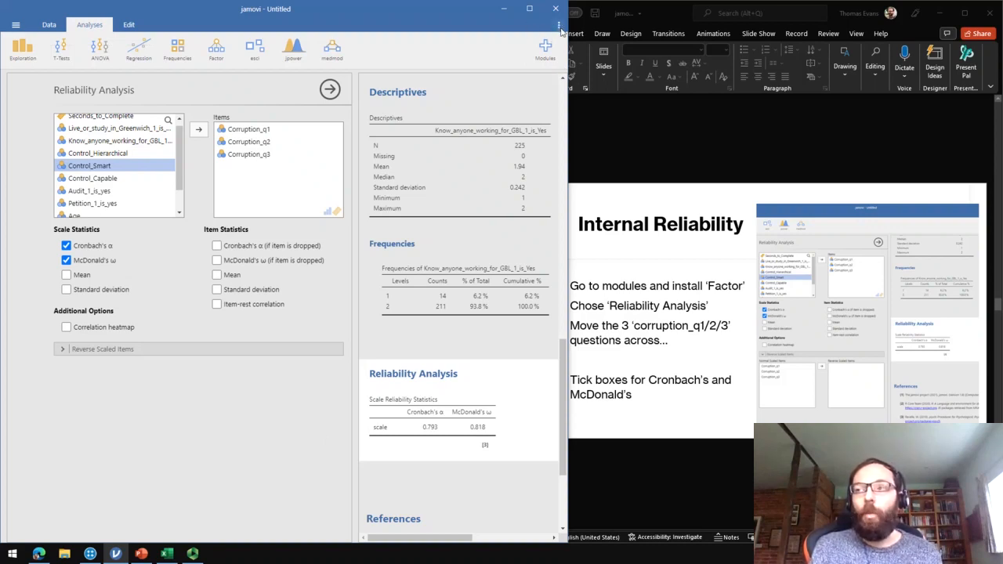
Look through the number format and p-value format choices in the jamovi results settings without changing them
{"action": "left_click", "coordinate": [559, 29]}
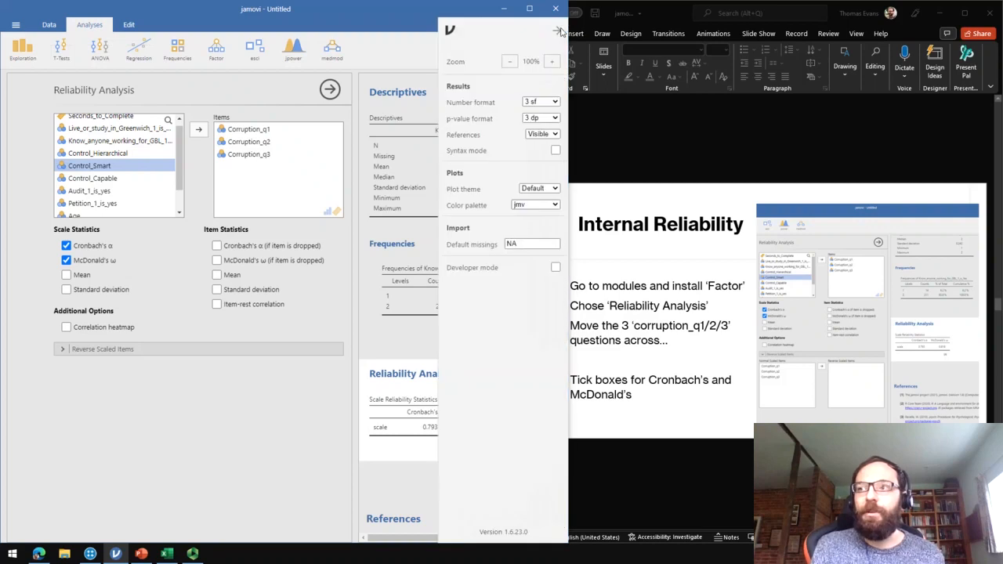
{"action": "left_click", "coordinate": [554, 103]}
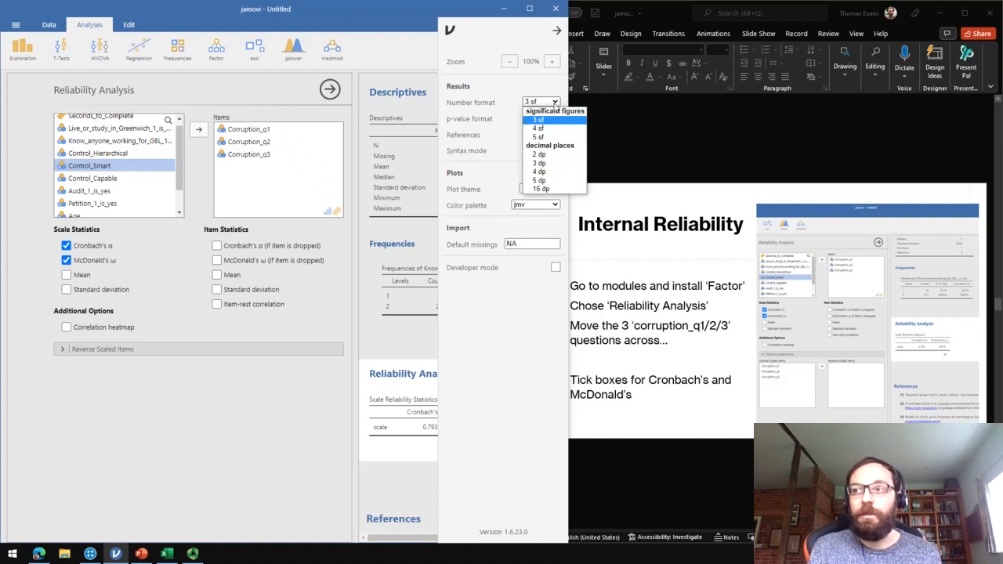
{"action": "left_click", "coordinate": [554, 102]}
{"action": "left_click", "coordinate": [555, 118]}
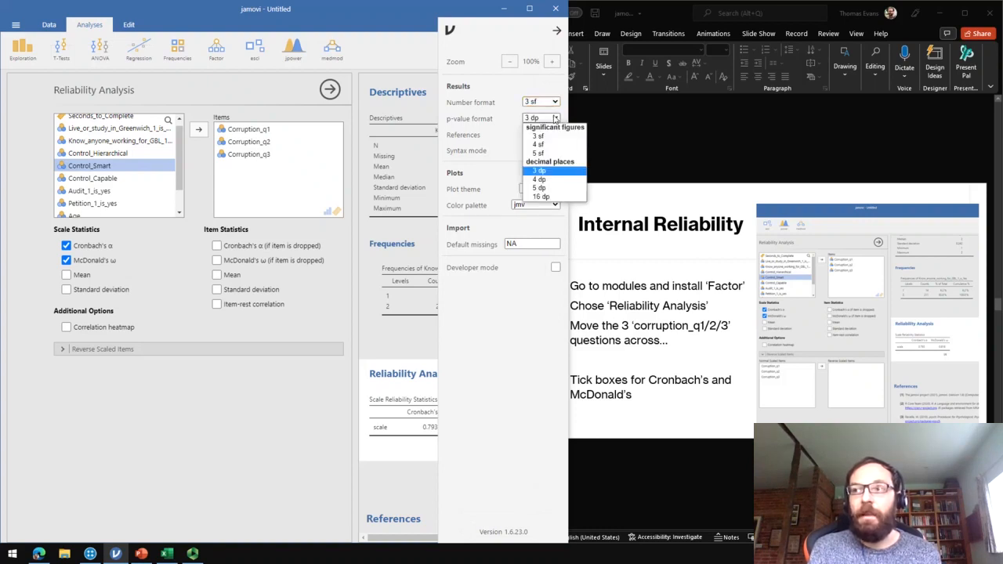
{"action": "left_click", "coordinate": [555, 118]}
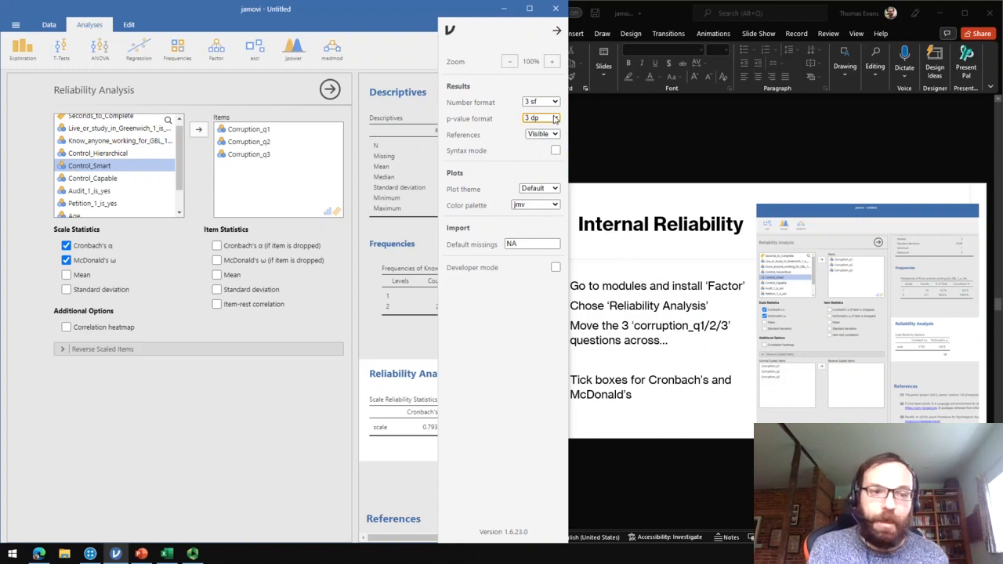
{"action": "left_click", "coordinate": [557, 31]}
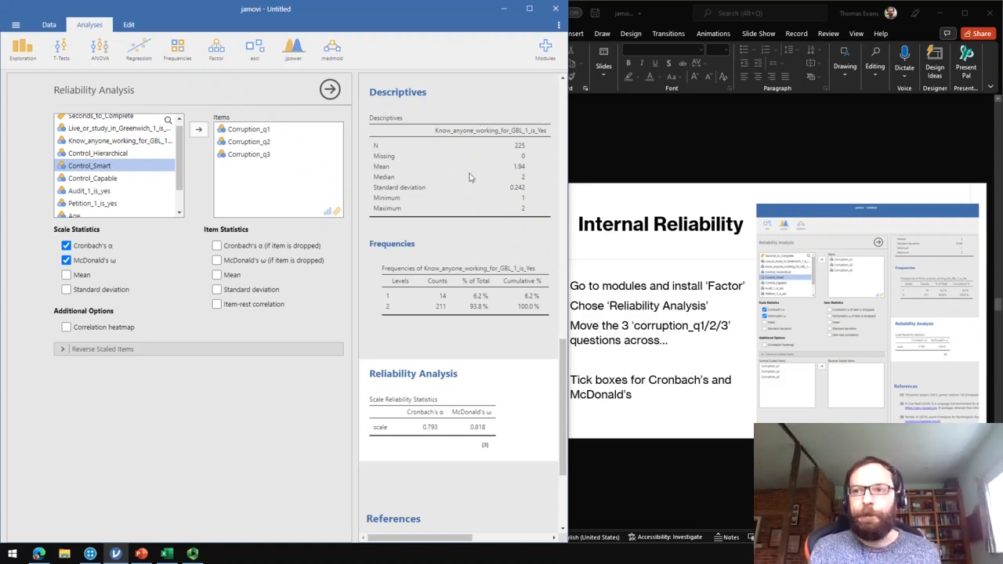
Add the mean, standard deviation and correlation heatmap to the Reliability Analysis and widen the results area to fit them
{"action": "left_click", "coordinate": [76, 276]}
{"action": "left_click", "coordinate": [90, 290]}
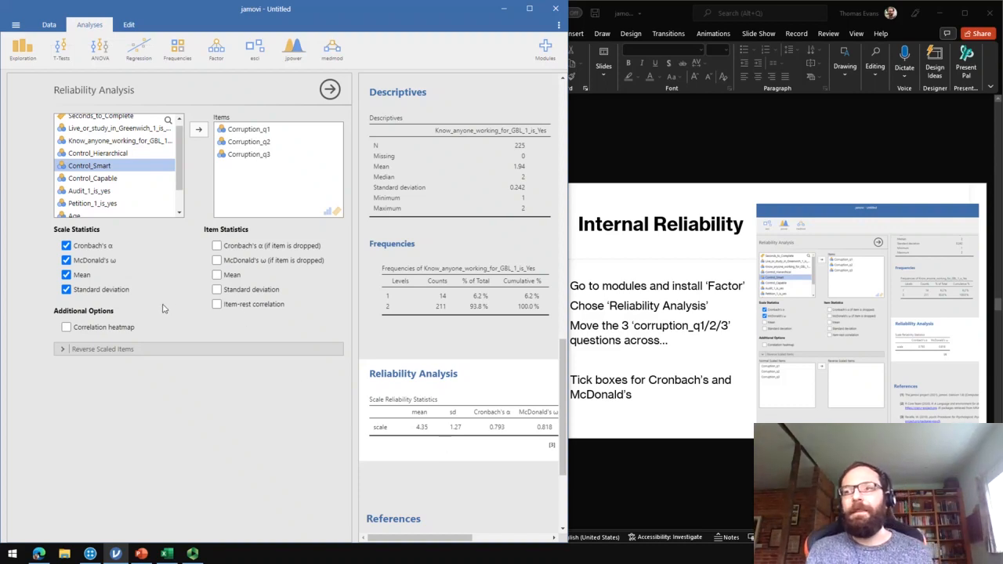
{"action": "left_click", "coordinate": [75, 330]}
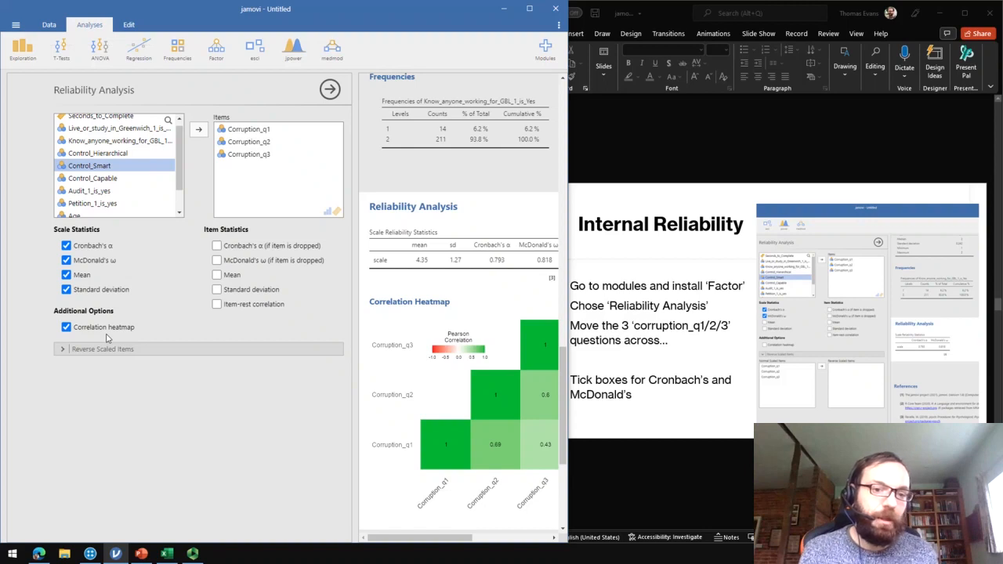
{"action": "scroll", "coordinate": [488, 446], "scroll_direction": "right", "scroll_amount": 1}
{"action": "scroll", "coordinate": [488, 447], "scroll_direction": "left", "scroll_amount": 1}
{"action": "scroll", "coordinate": [487, 446], "scroll_direction": "right", "scroll_amount": 1}
{"action": "scroll", "coordinate": [488, 444], "scroll_direction": "left", "scroll_amount": 1}
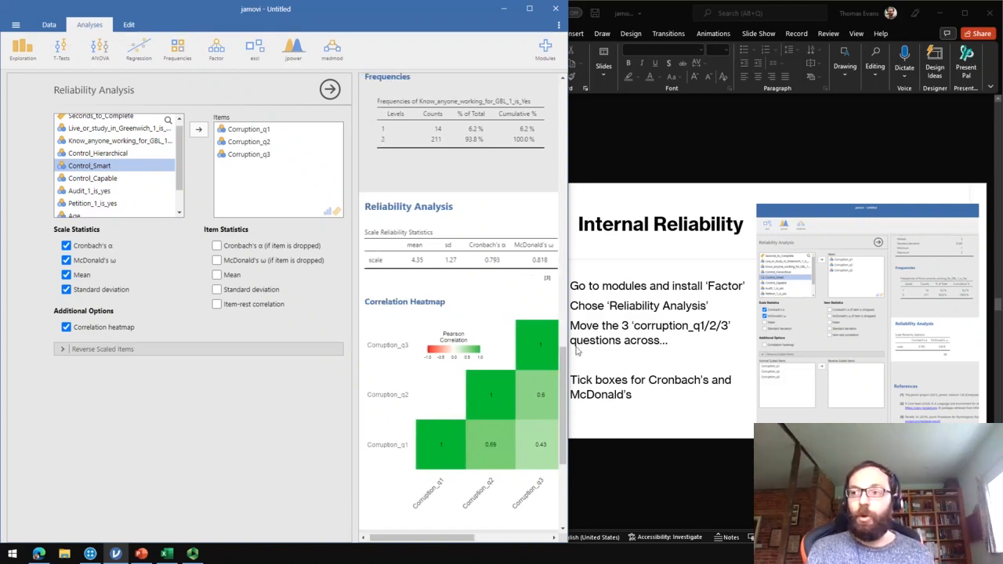
{"action": "left_click_drag", "start_coordinate": [354, 328], "coordinate": [328, 323]}
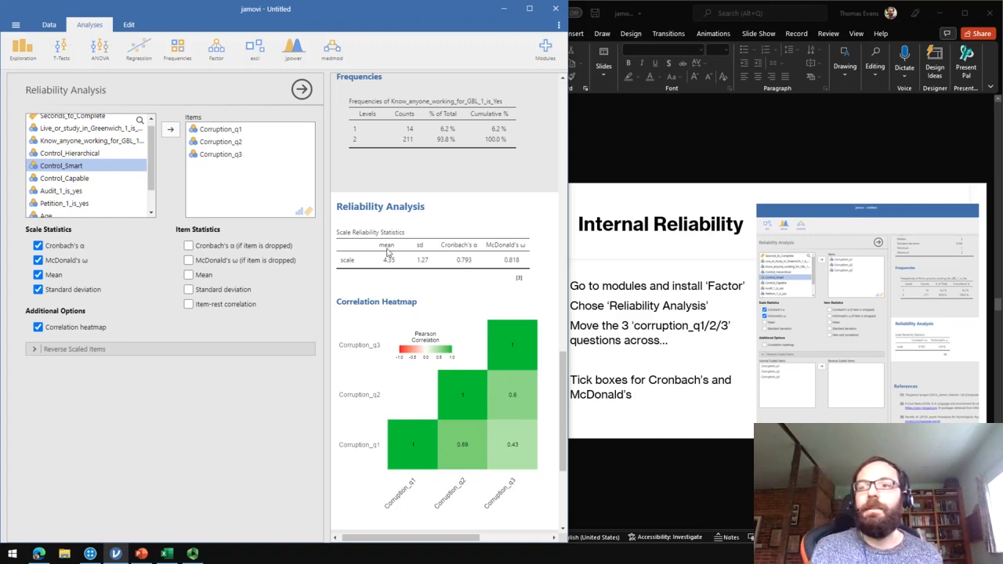
Show the data with the three corruption question columns selected, and reopen the Reliability Analysis options from its results
{"action": "left_click", "coordinate": [304, 92]}
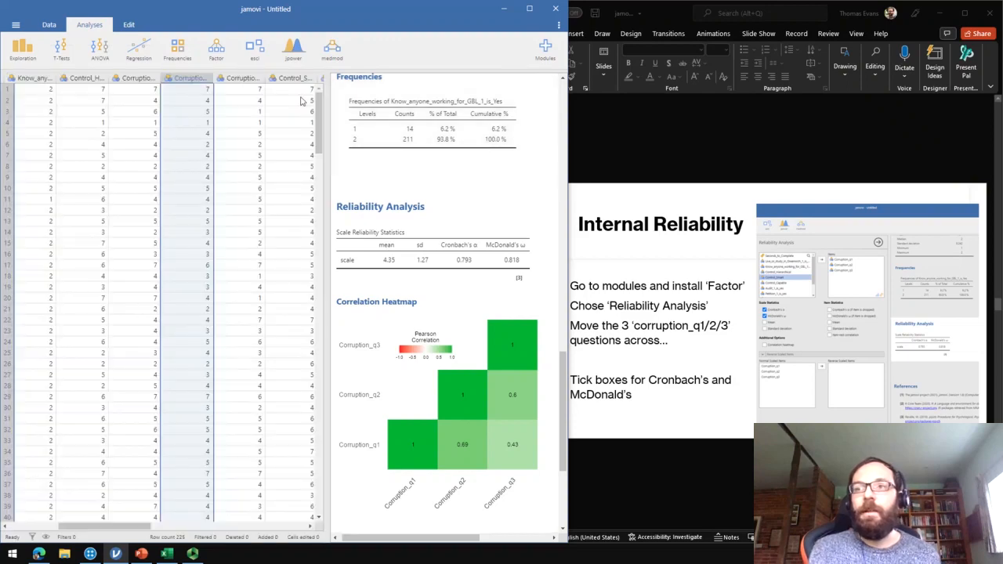
{"action": "left_click_drag", "start_coordinate": [132, 91], "coordinate": [221, 509]}
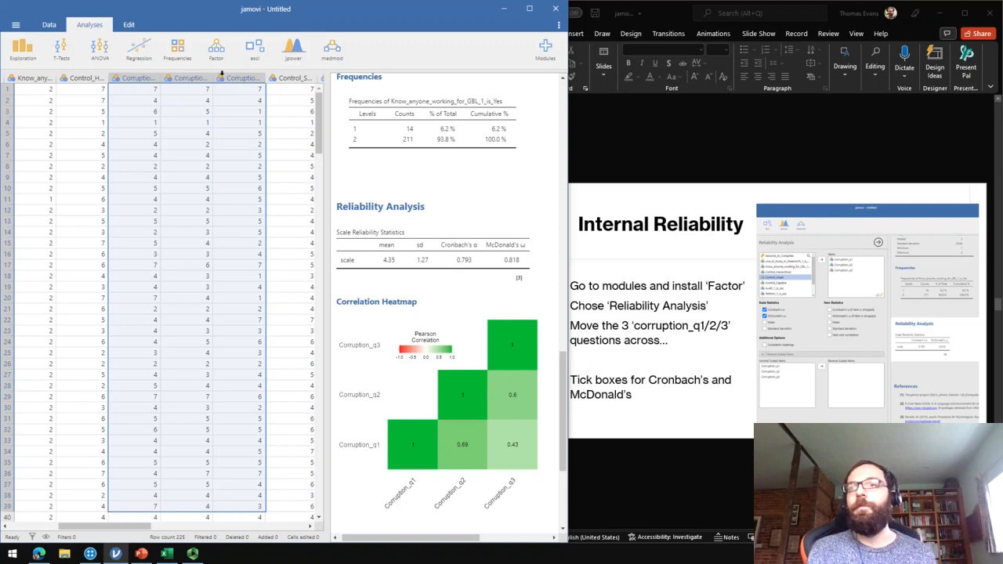
{"action": "left_click", "coordinate": [401, 261]}
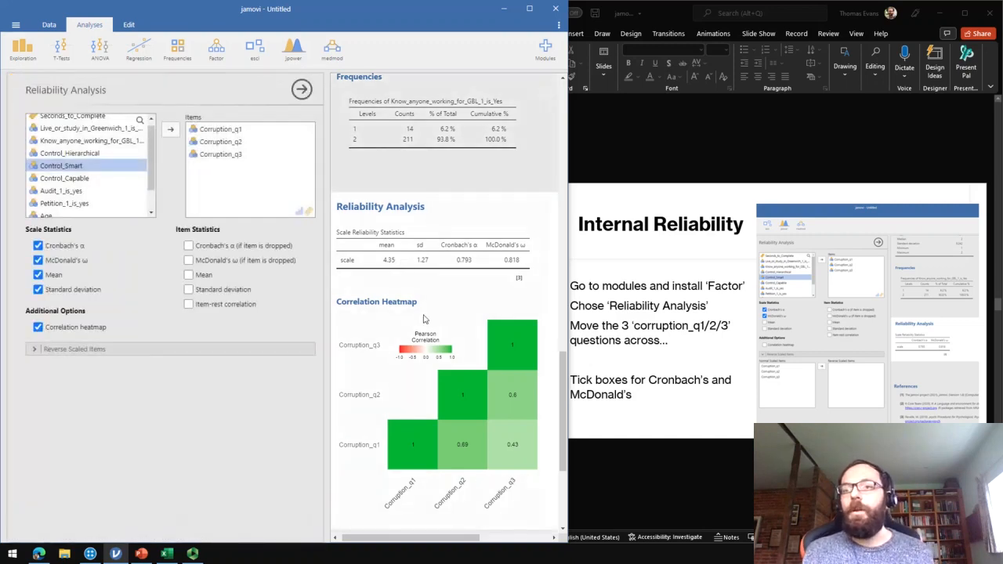
Try treating Corruption_q2 as a reverse scaled item and return it to the normal scaled items
{"action": "left_click", "coordinate": [99, 349]}
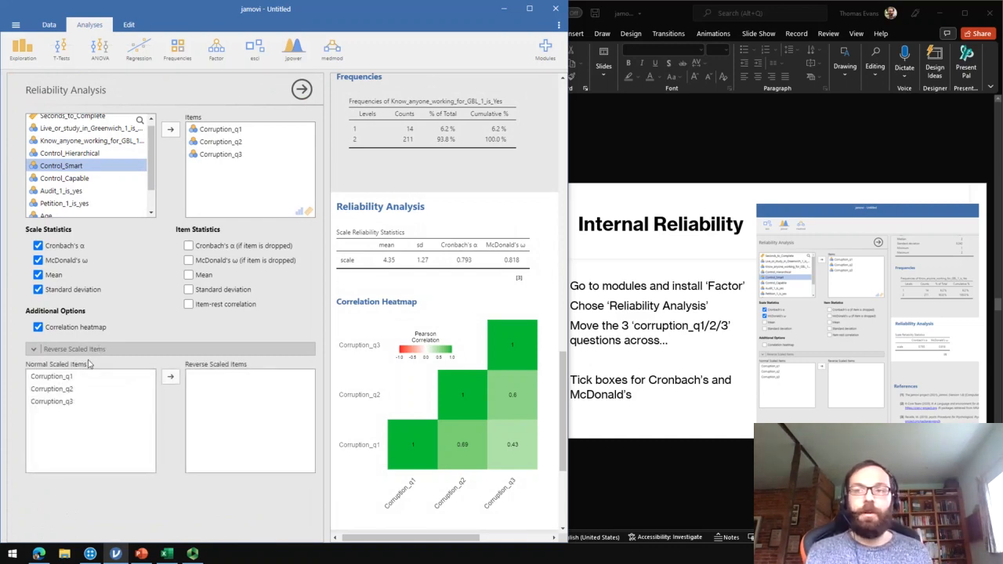
{"action": "left_click", "coordinate": [60, 377]}
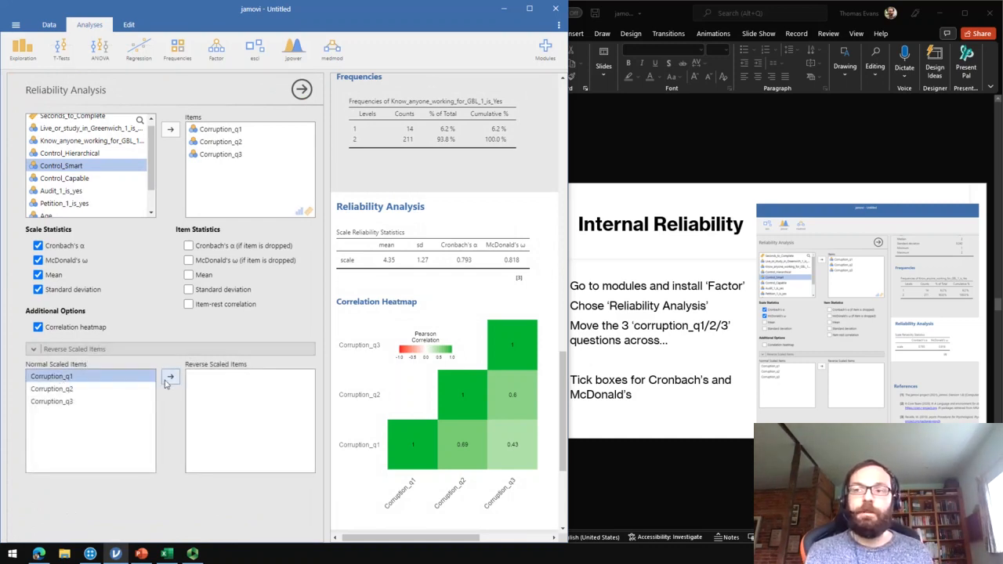
{"action": "left_click", "coordinate": [130, 389]}
{"action": "left_click", "coordinate": [170, 378]}
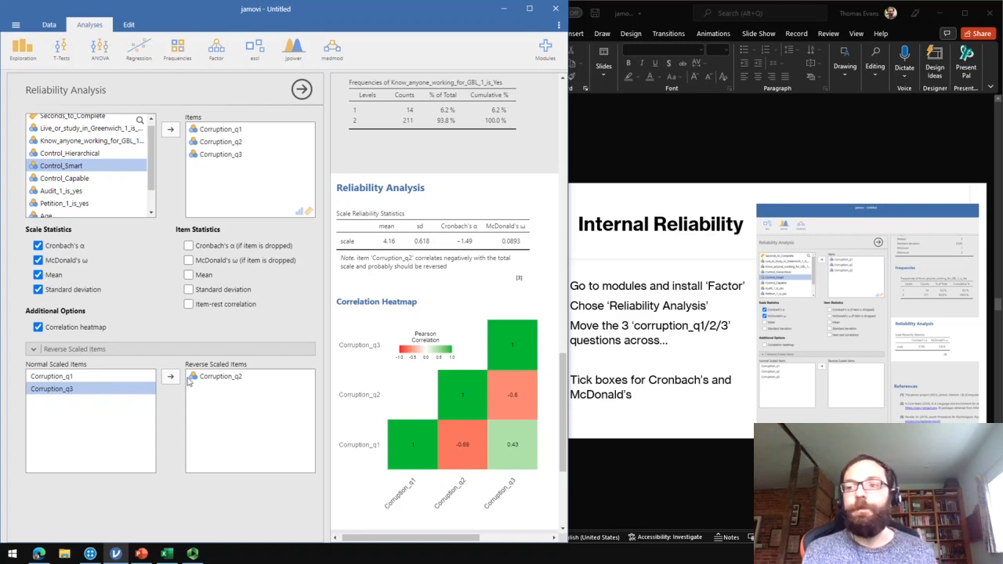
{"action": "left_click", "coordinate": [233, 382]}
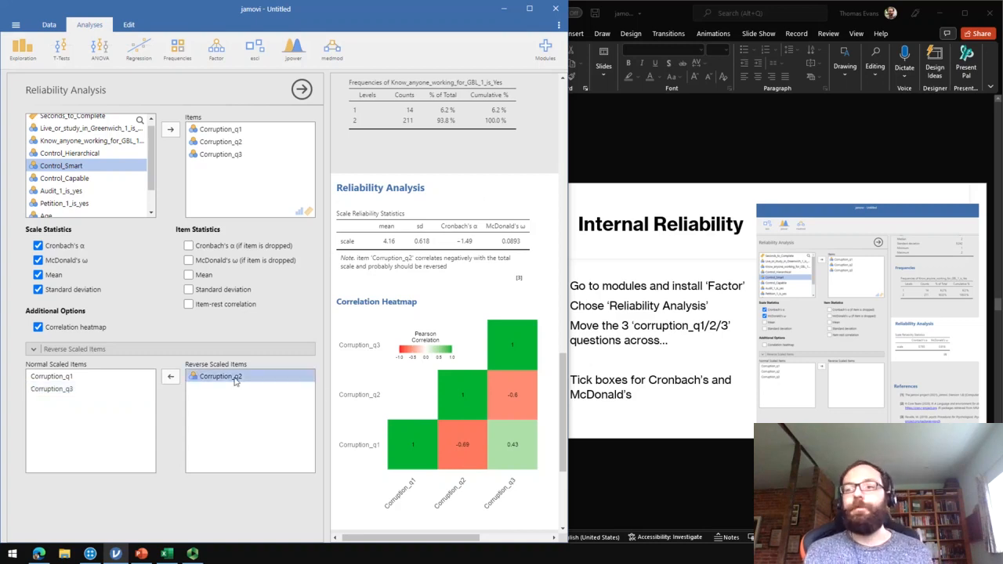
{"action": "left_click", "coordinate": [169, 377]}
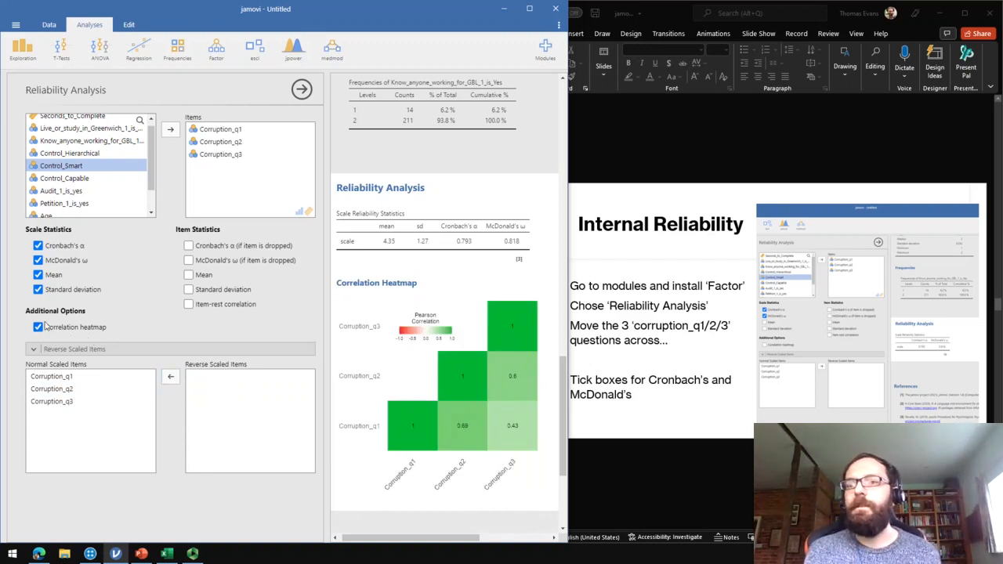
Close the Reliability Analysis options, switch to PowerPoint and advance to the slide on creating a total corruption score
{"action": "left_click", "coordinate": [302, 91]}
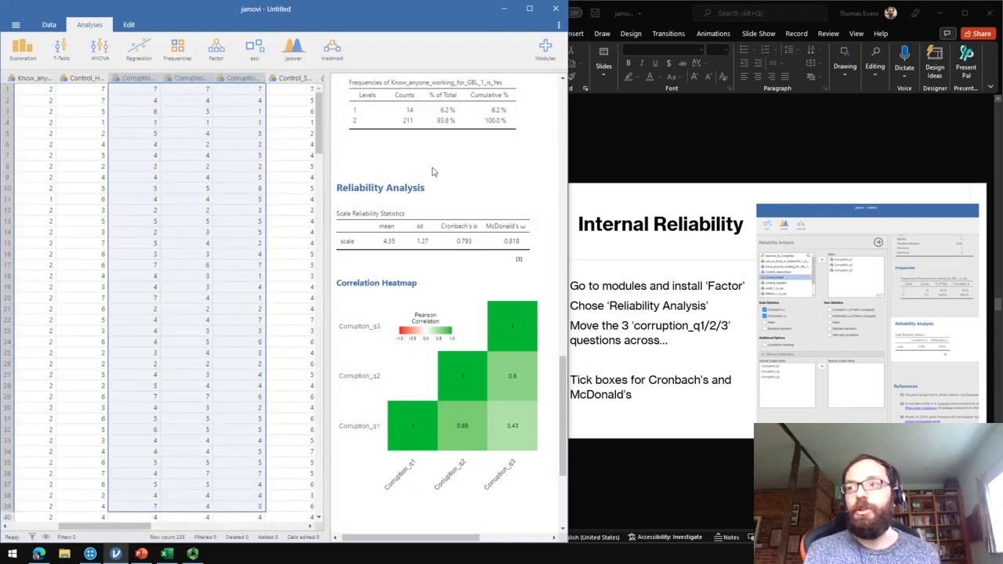
{"action": "left_click", "coordinate": [678, 286]}
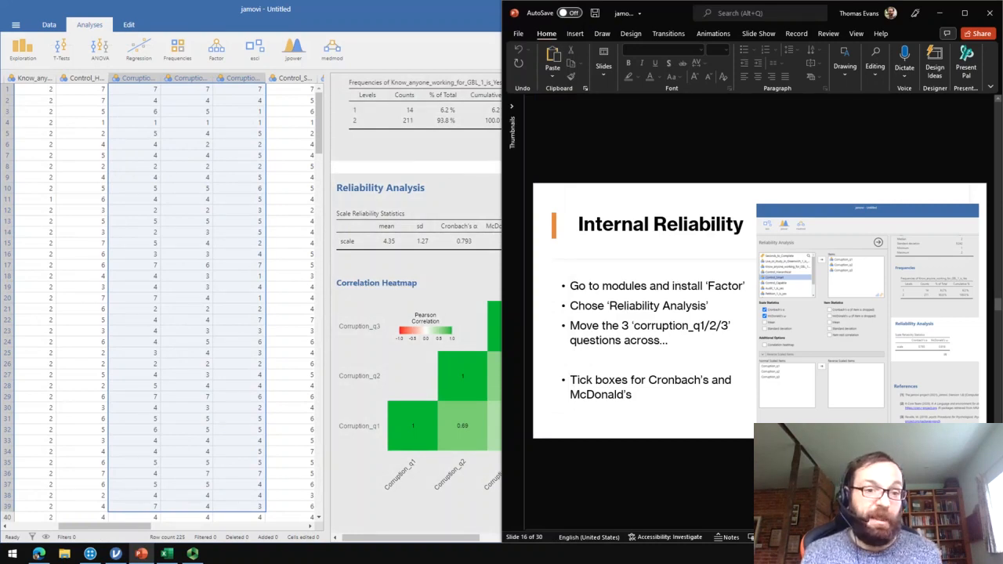
{"action": "key", "text": "Page_Down"}
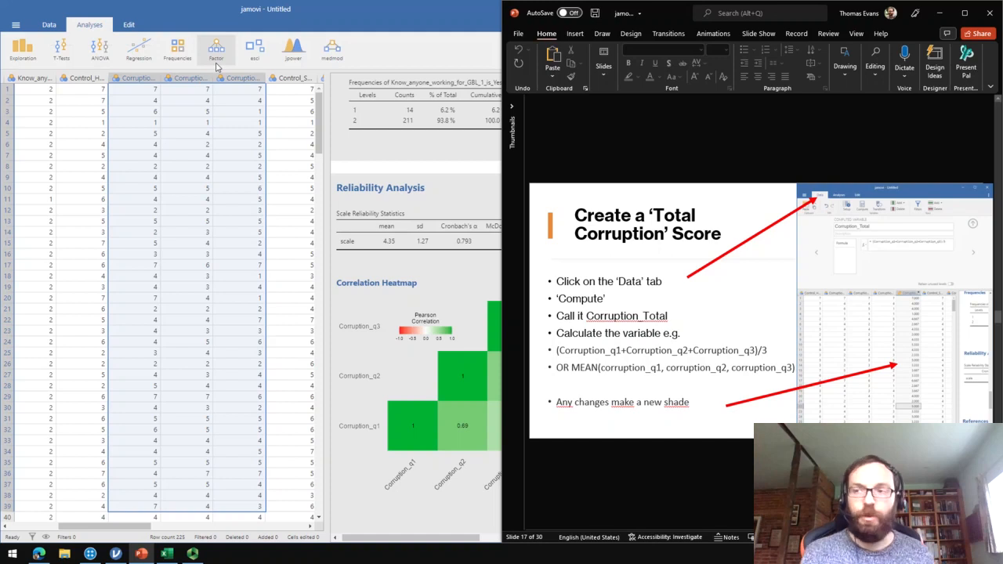
Switch back to jamovi and select the Corruption_q3 column in the data
{"action": "left_click", "coordinate": [263, 73]}
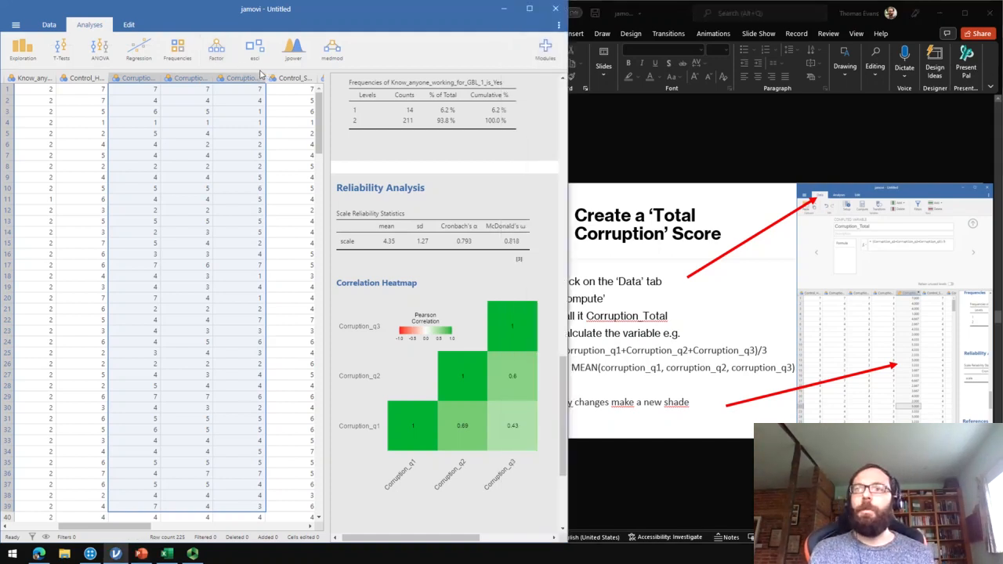
{"action": "left_click", "coordinate": [260, 77]}
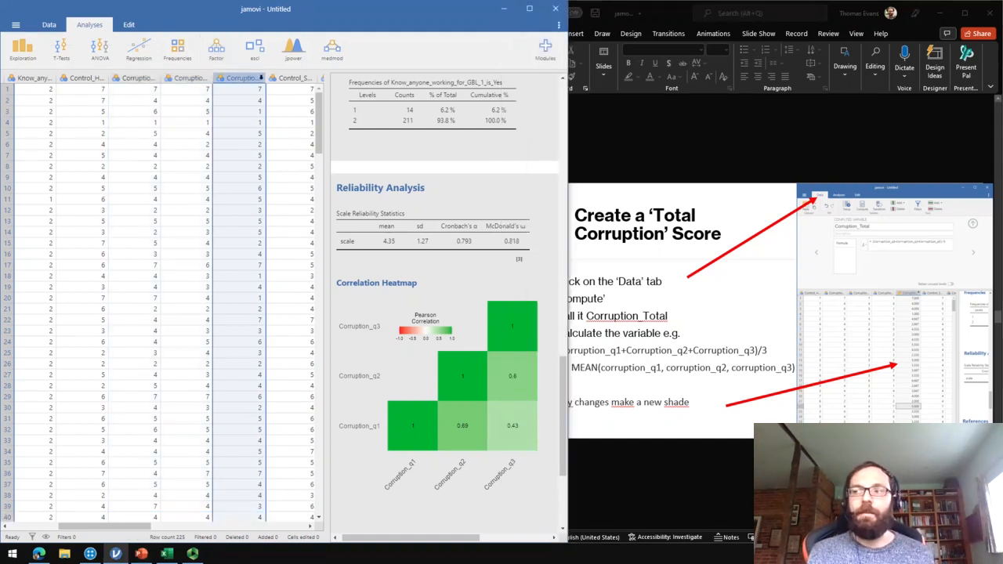
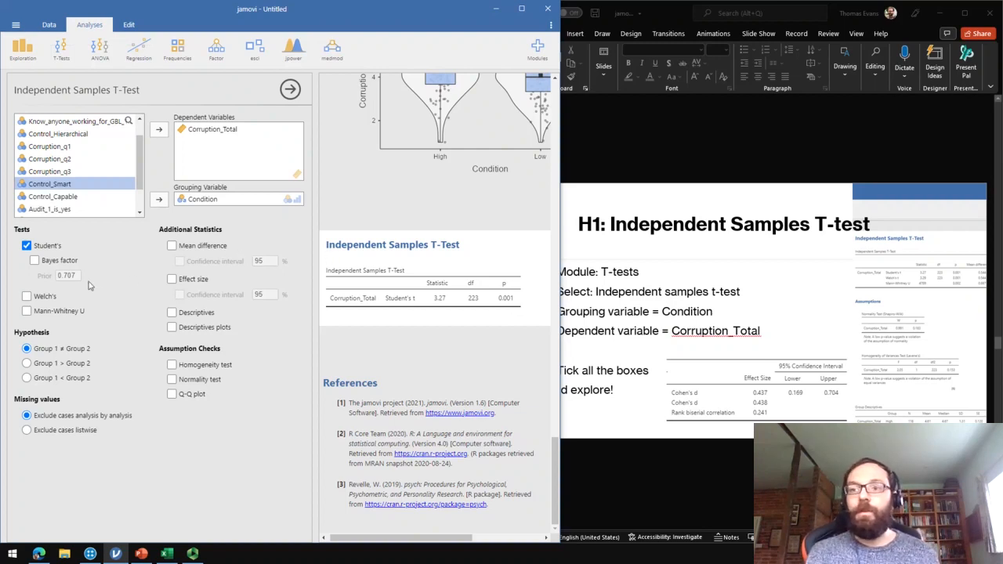
Try the Mann-Whitney U test in the Independent Samples T-Test, remove it again and enable the effect size
{"action": "left_click", "coordinate": [59, 311]}
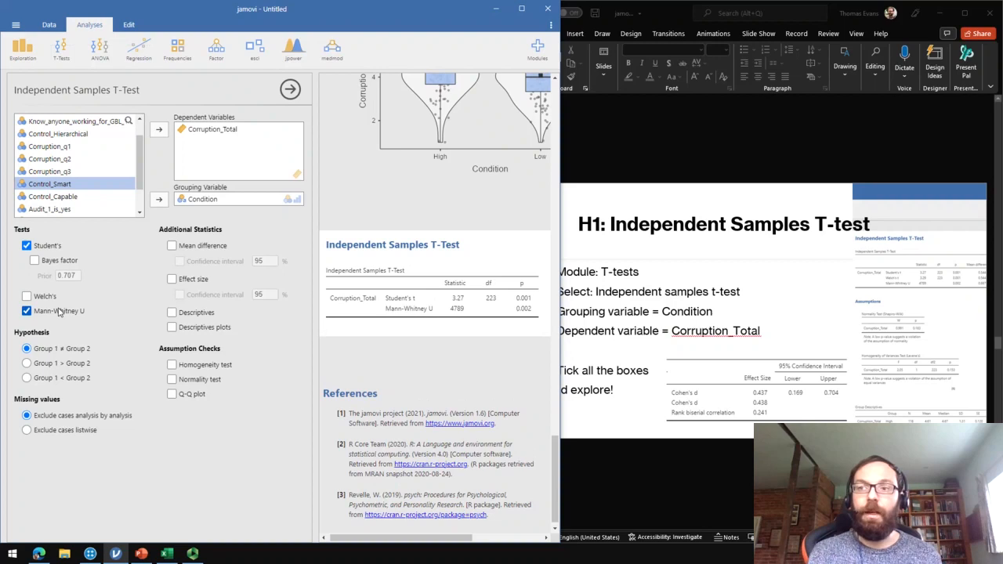
{"action": "left_click", "coordinate": [59, 311]}
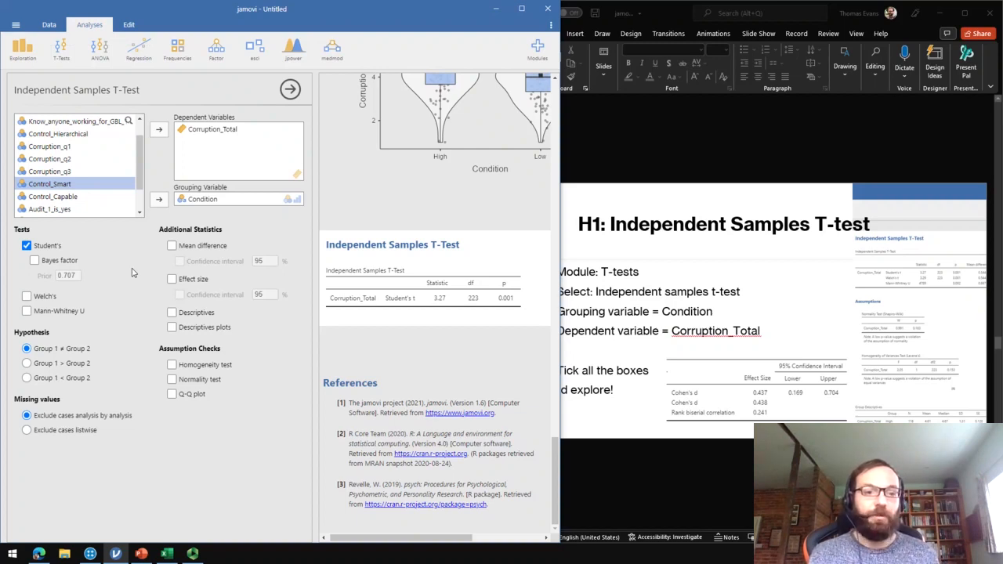
{"action": "left_click", "coordinate": [193, 280]}
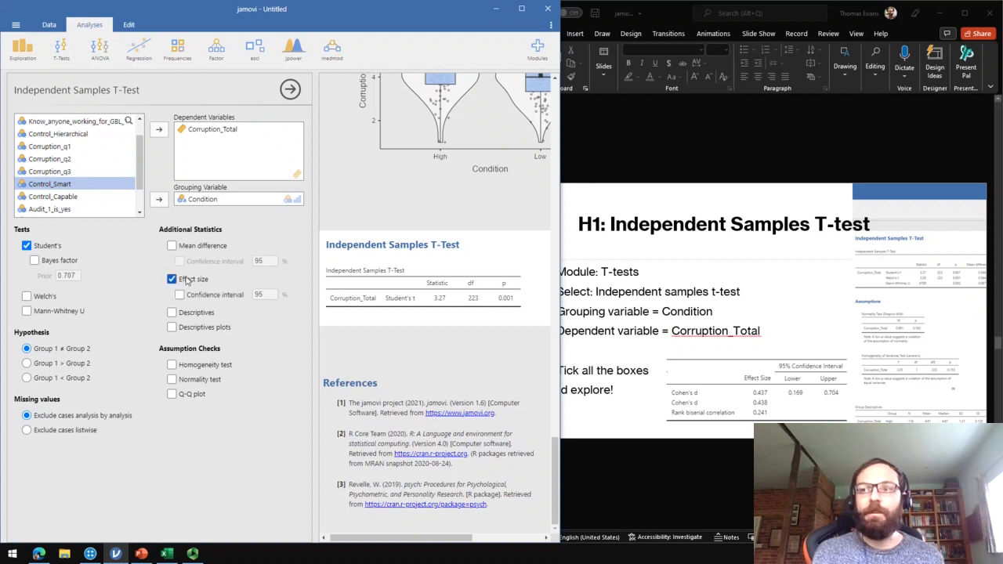
Add the 95% confidence interval for the effect size to the t-test and read across the results table
{"action": "scroll", "coordinate": [389, 304], "scroll_direction": "right", "scroll_amount": 5}
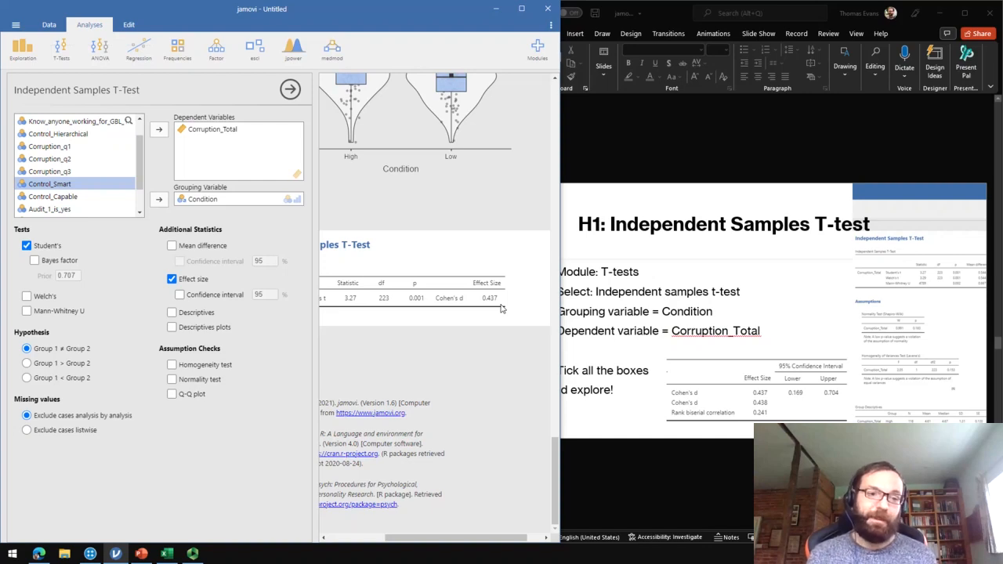
{"action": "left_click", "coordinate": [180, 295]}
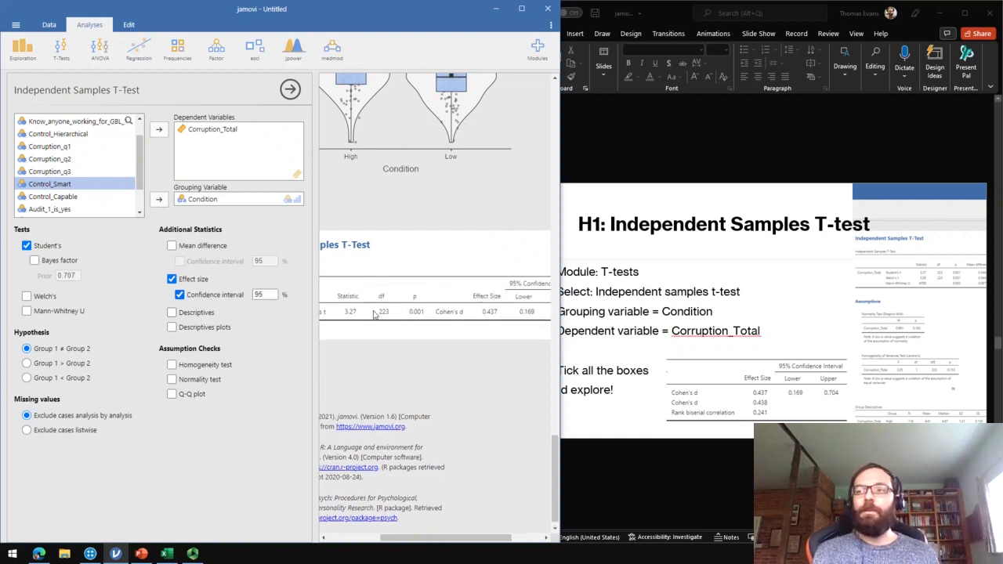
{"action": "scroll", "coordinate": [432, 329], "scroll_direction": "right", "scroll_amount": 1}
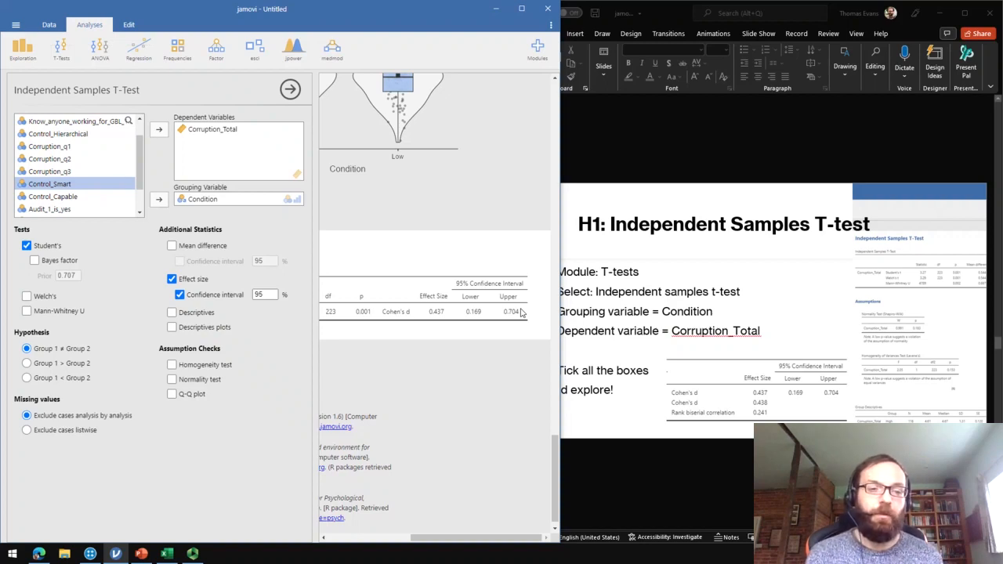
{"action": "scroll", "coordinate": [524, 316], "scroll_direction": "left", "scroll_amount": 1}
{"action": "scroll", "coordinate": [524, 316], "scroll_direction": "right", "scroll_amount": 1}
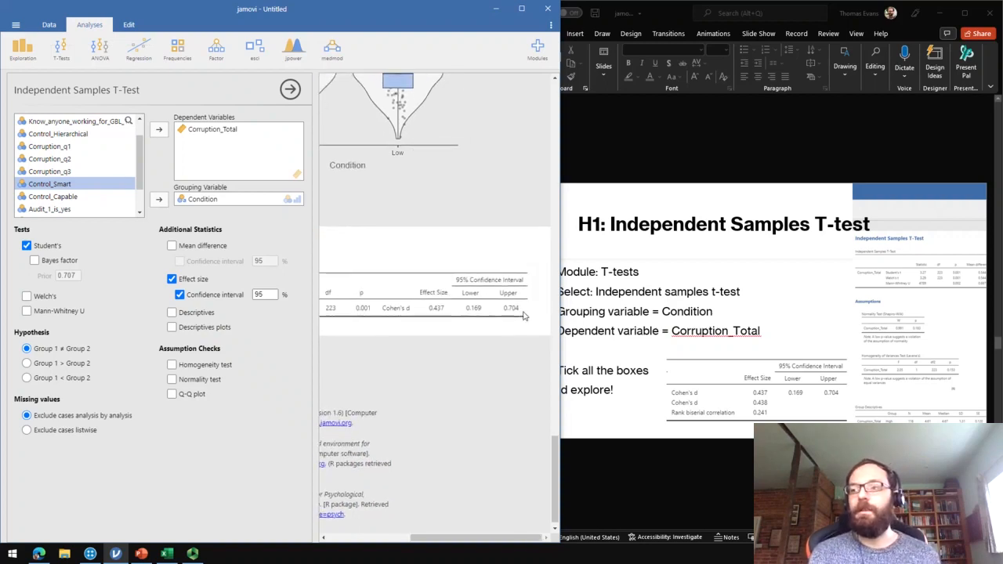
{"action": "scroll", "coordinate": [525, 316], "scroll_direction": "left", "scroll_amount": 3}
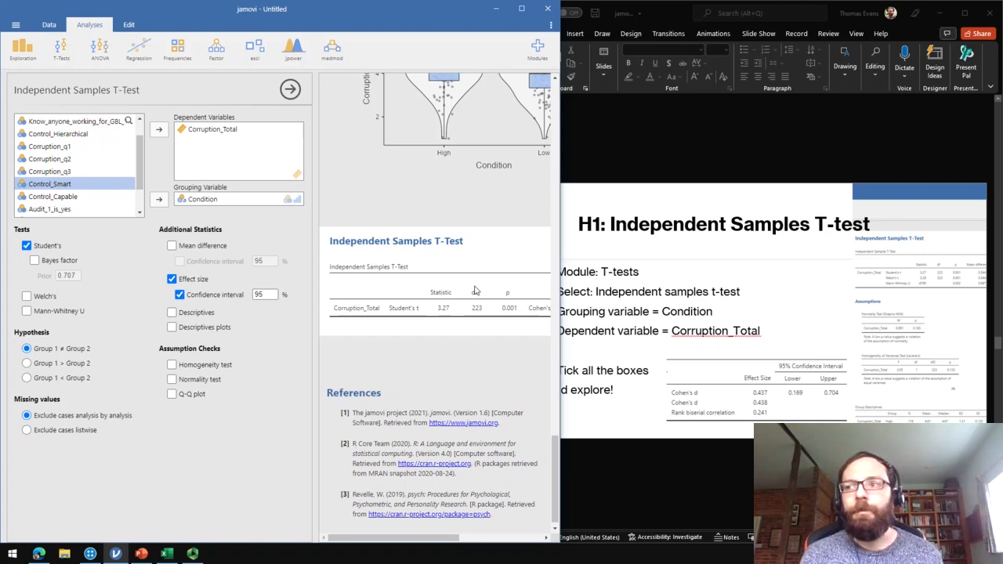
Enable the homogeneity test, normality test and Q-Q plot assumption checks for the t-test and view their output
{"action": "left_click", "coordinate": [171, 365]}
{"action": "left_click", "coordinate": [172, 394]}
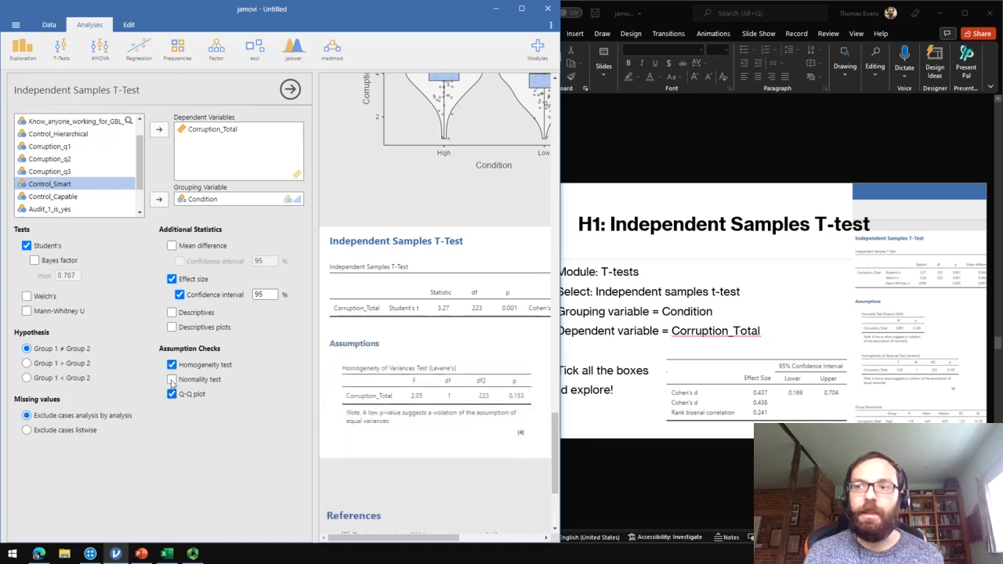
{"action": "left_click", "coordinate": [172, 380]}
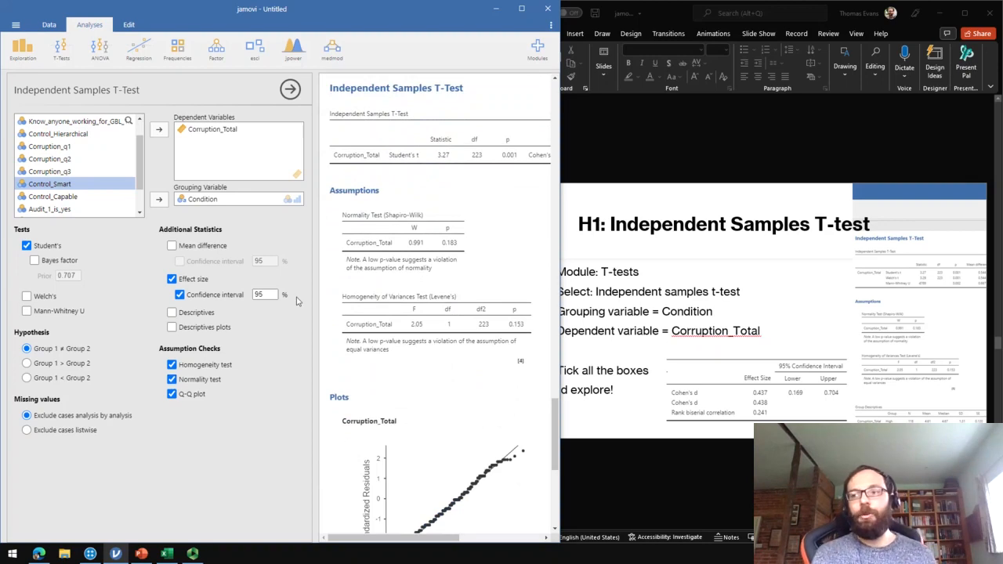
{"action": "scroll", "coordinate": [431, 276], "scroll_direction": "up", "scroll_amount": 1}
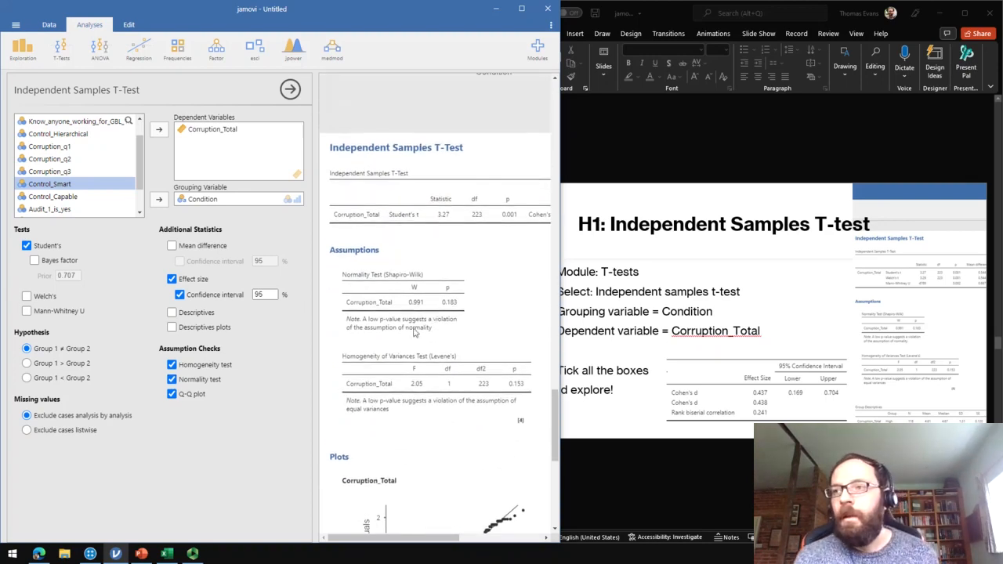
{"action": "scroll", "coordinate": [415, 333], "scroll_direction": "down", "scroll_amount": 2}
{"action": "scroll", "coordinate": [414, 333], "scroll_direction": "down", "scroll_amount": 2}
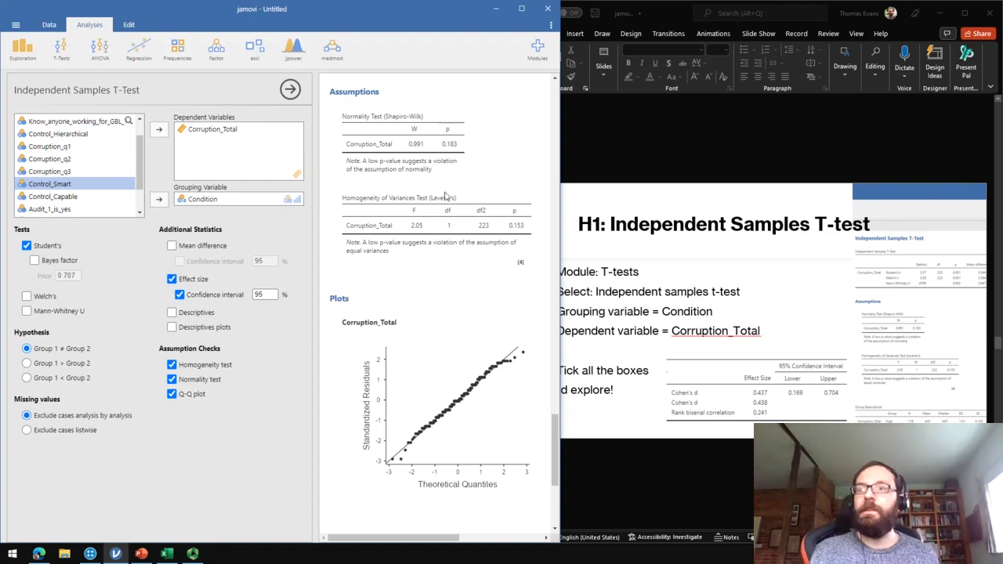
Compare the Corruption_Total violin plots by condition with the t-test's assumption tables and Q-Q plot
{"action": "scroll", "coordinate": [405, 179], "scroll_direction": "up", "scroll_amount": 1}
{"action": "scroll", "coordinate": [405, 180], "scroll_direction": "up", "scroll_amount": 5}
{"action": "scroll", "coordinate": [351, 306], "scroll_direction": "right", "scroll_amount": 1}
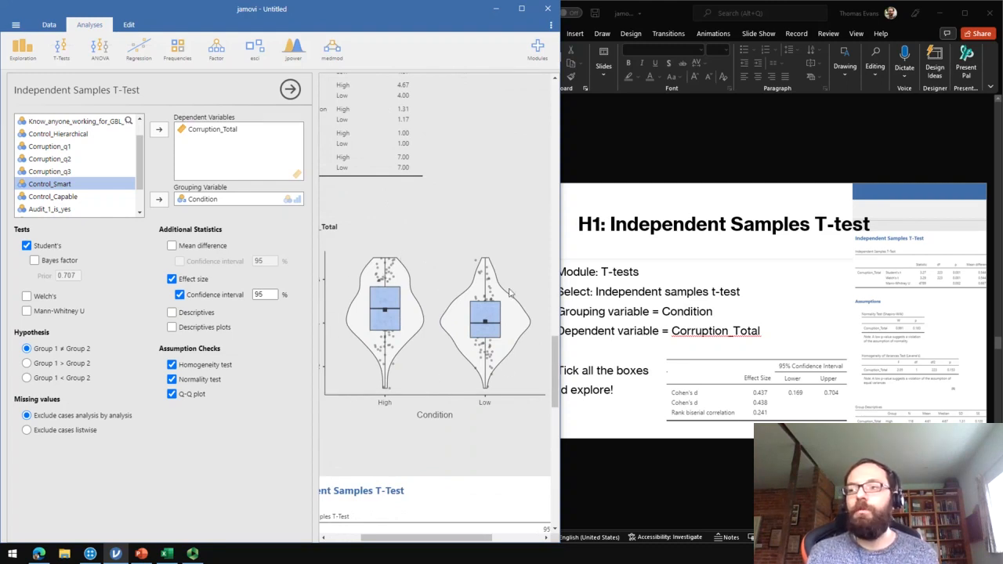
{"action": "scroll", "coordinate": [519, 375], "scroll_direction": "down", "scroll_amount": 3}
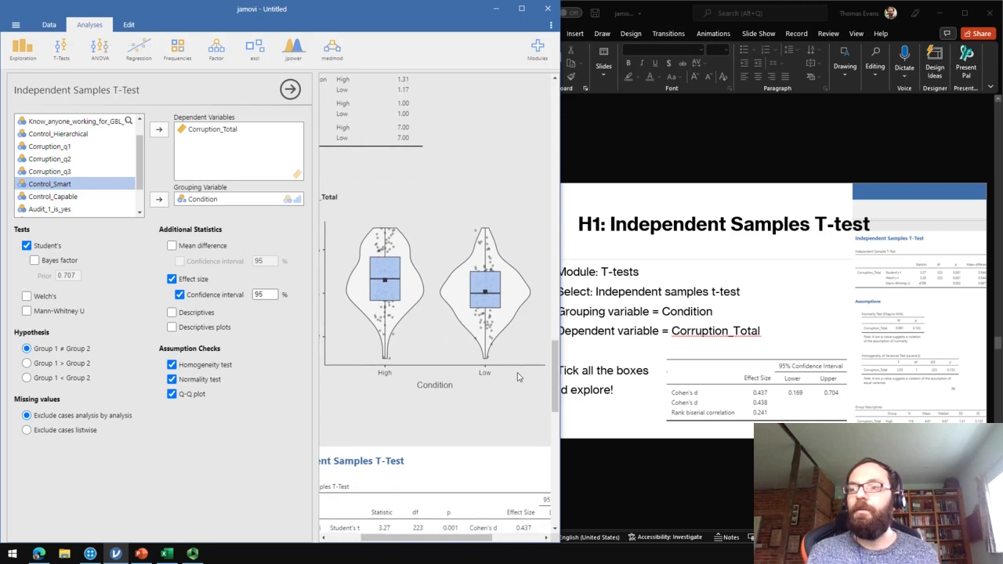
{"action": "scroll", "coordinate": [517, 377], "scroll_direction": "down", "scroll_amount": 10}
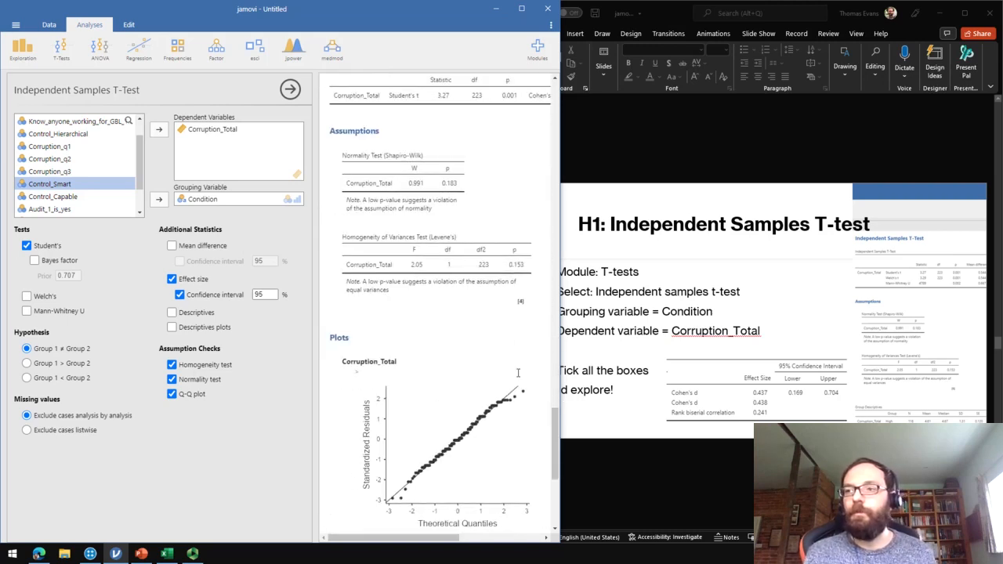
{"action": "scroll", "coordinate": [518, 377], "scroll_direction": "down", "scroll_amount": 2}
{"action": "scroll", "coordinate": [517, 377], "scroll_direction": "right", "scroll_amount": 3}
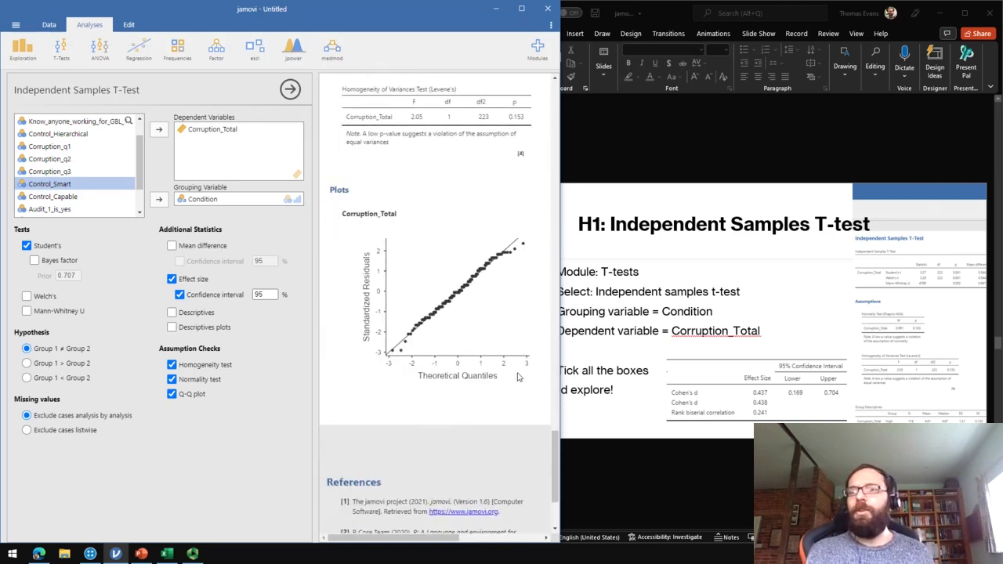
{"action": "scroll", "coordinate": [517, 377], "scroll_direction": "left", "scroll_amount": 1}
{"action": "scroll", "coordinate": [517, 377], "scroll_direction": "right", "scroll_amount": 1}
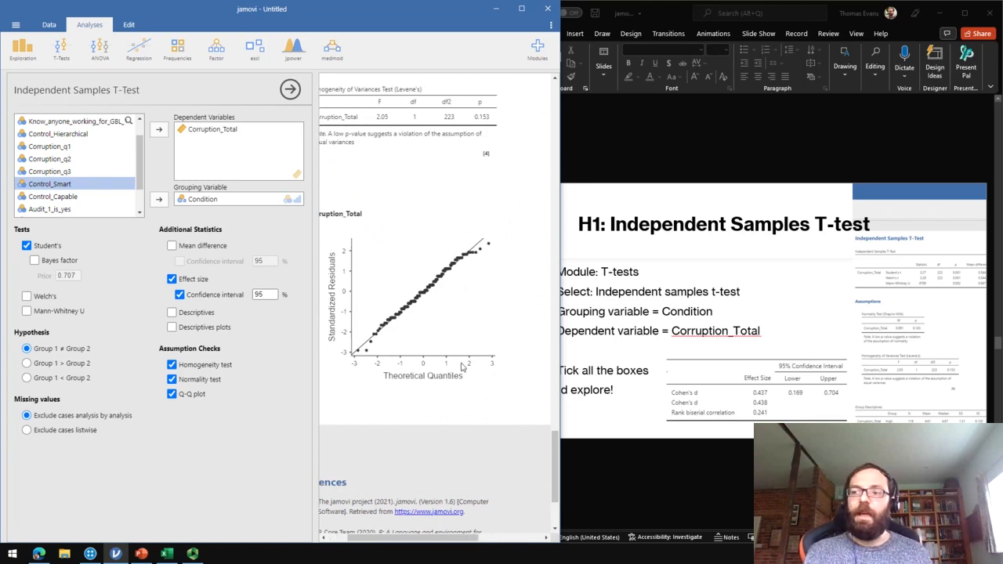
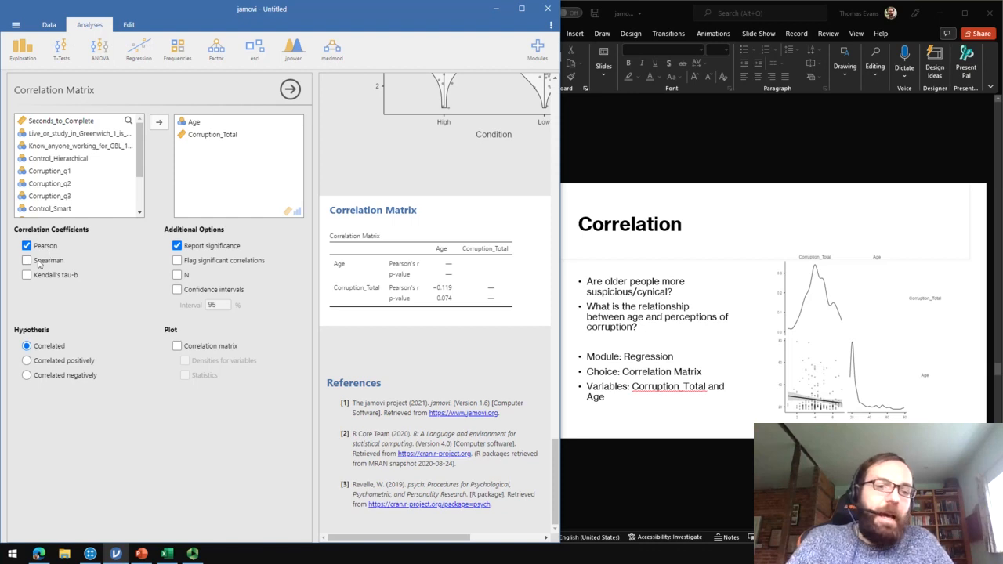
Try the Spearman coefficient, N and confidence intervals in the correlation matrix of Age and Corruption_Total, removing each again
{"action": "left_click", "coordinate": [38, 264]}
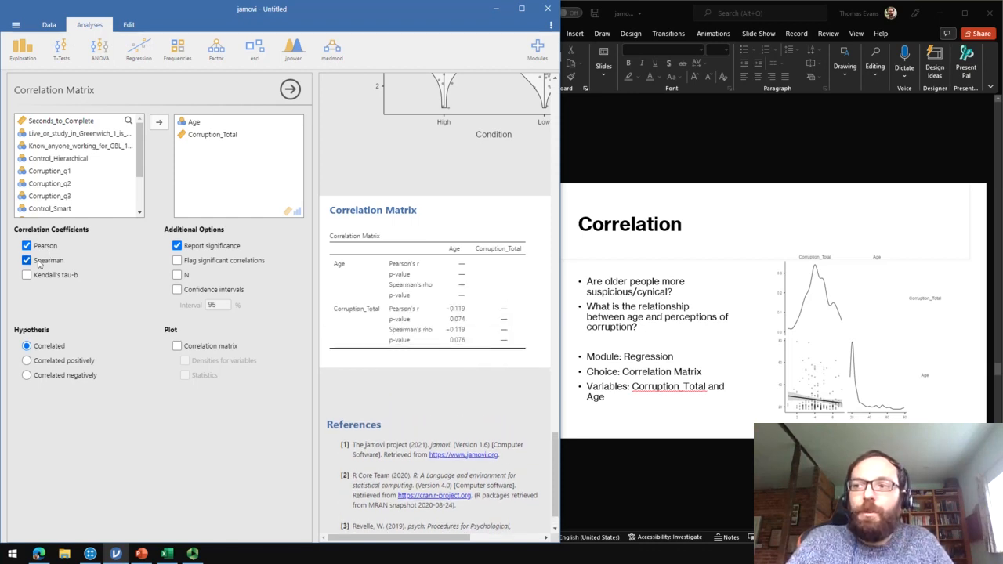
{"action": "left_click", "coordinate": [37, 264]}
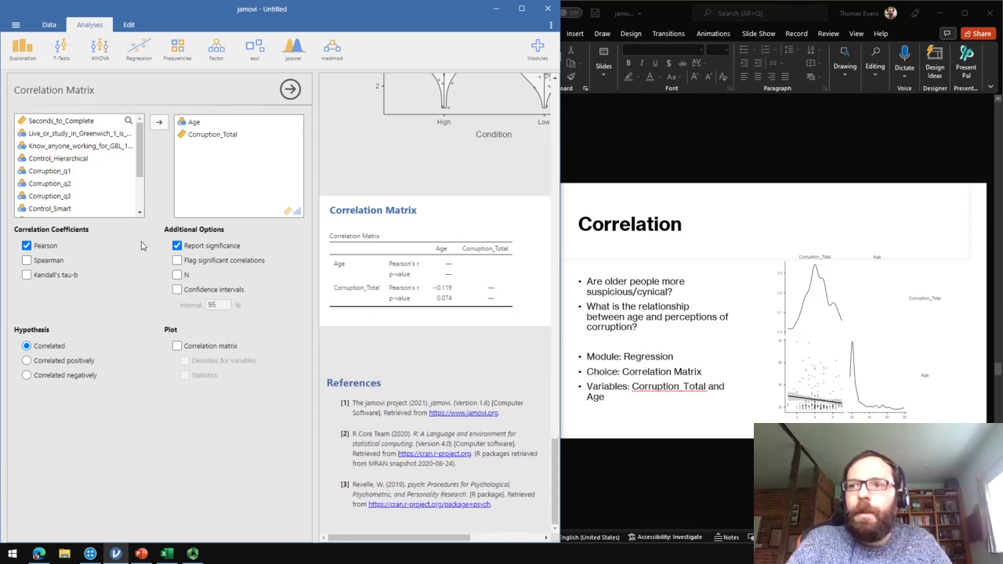
{"action": "left_click", "coordinate": [178, 275]}
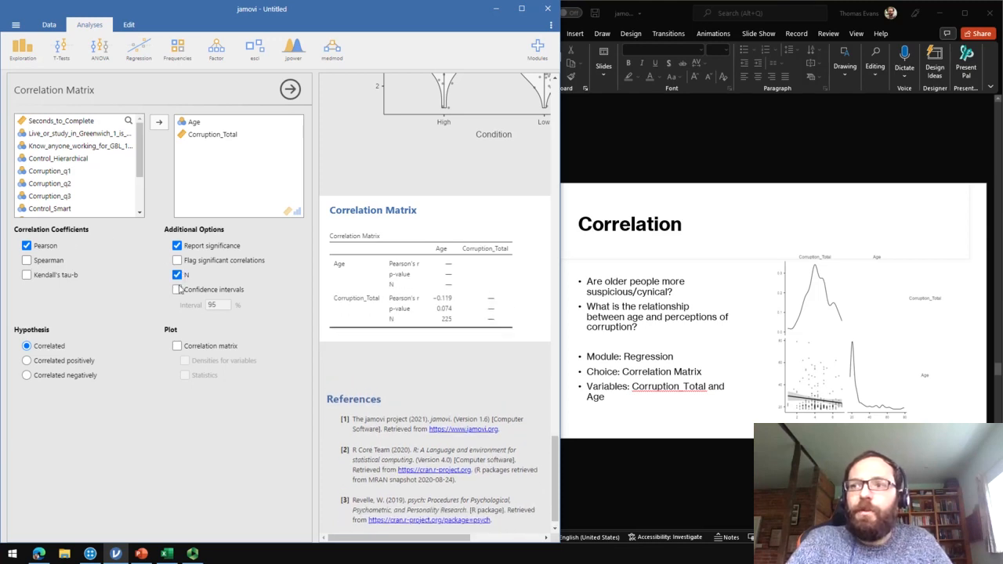
{"action": "left_click", "coordinate": [178, 289]}
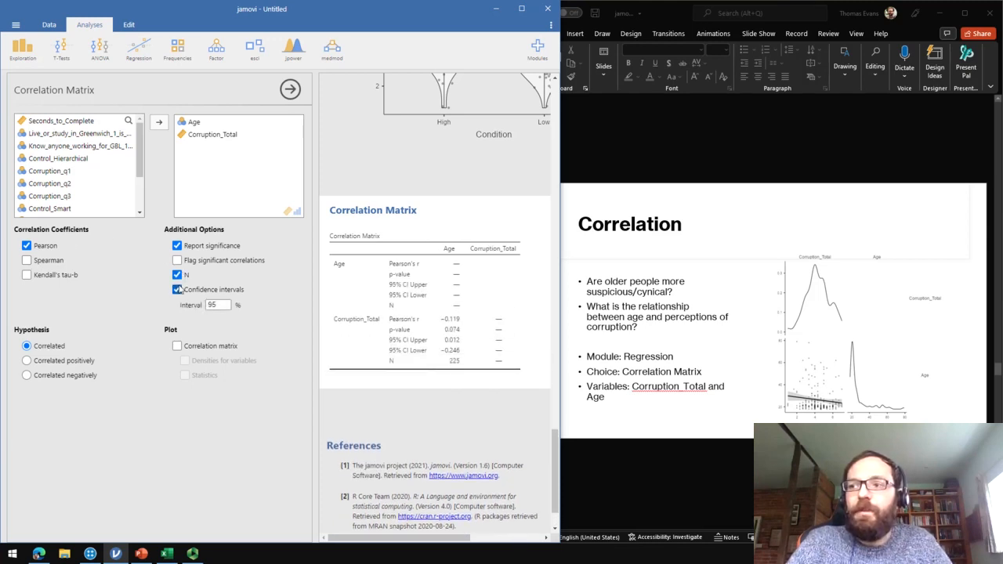
{"action": "left_click", "coordinate": [178, 289]}
{"action": "left_click", "coordinate": [178, 275]}
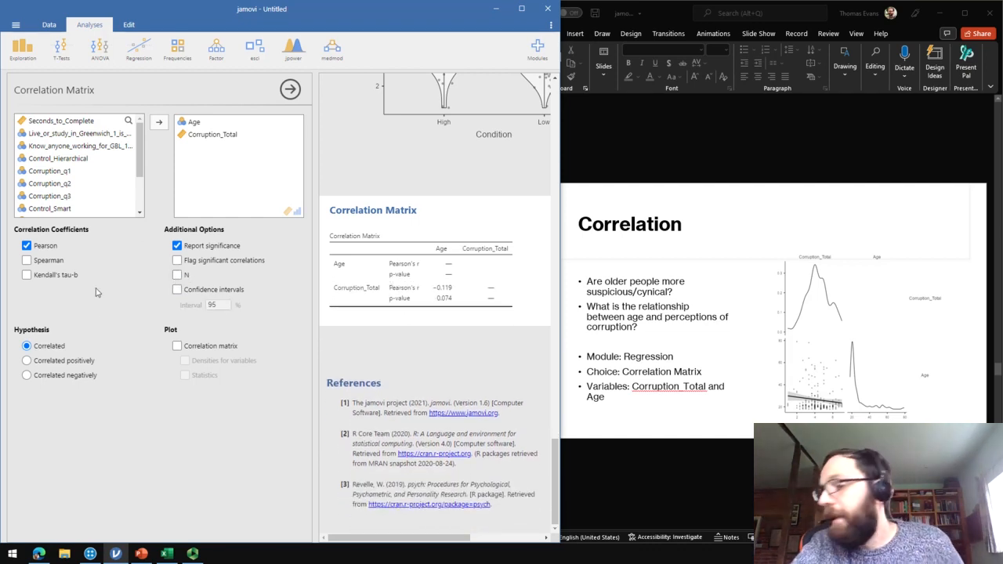
Add the correlation matrix plot with densities for variables and statistics, and examine the plot for Age and Corruption_Total
{"action": "left_click", "coordinate": [230, 346]}
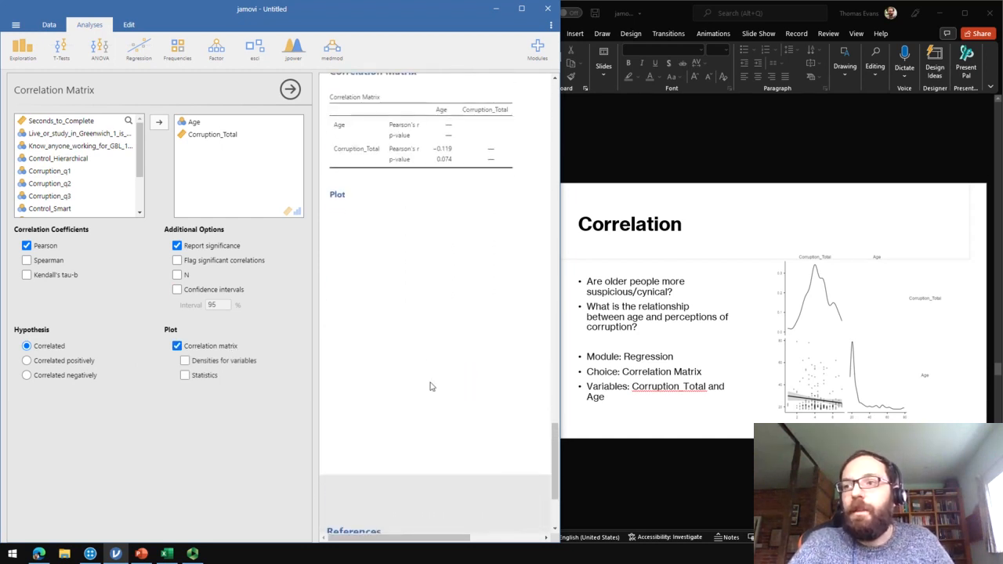
{"action": "left_click", "coordinate": [223, 361]}
{"action": "left_click", "coordinate": [199, 377]}
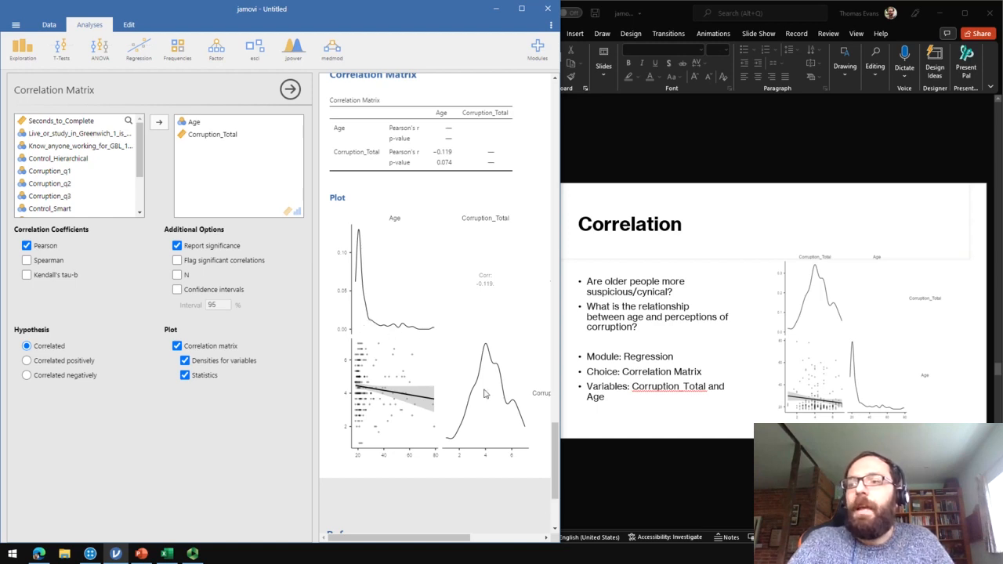
{"action": "scroll", "coordinate": [485, 392], "scroll_direction": "right", "scroll_amount": 2}
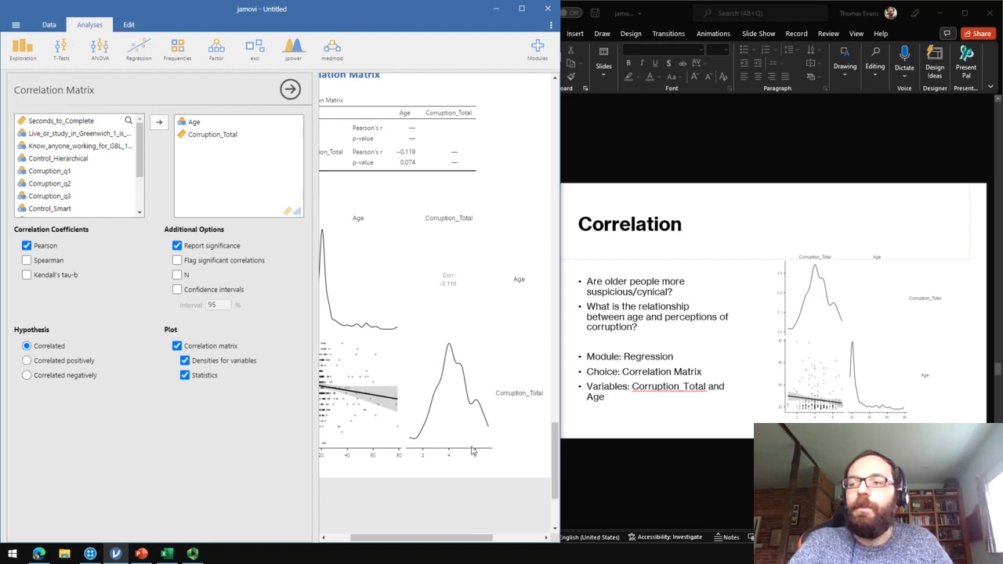
{"action": "scroll", "coordinate": [472, 451], "scroll_direction": "down", "scroll_amount": 1}
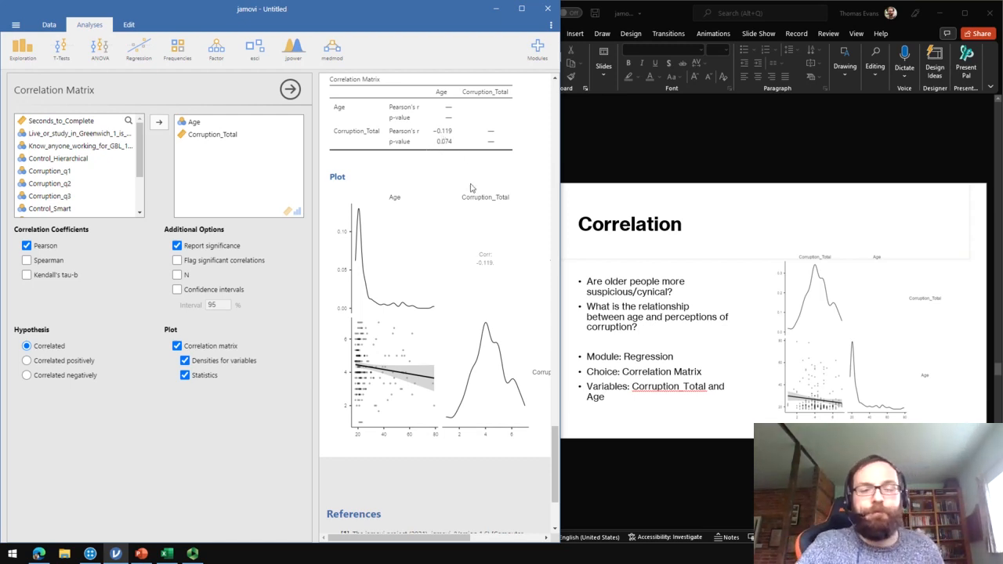
Switch to PowerPoint, advance to the Regression slide, return to jamovi and close the Correlation Matrix options
{"action": "left_click", "coordinate": [729, 448]}
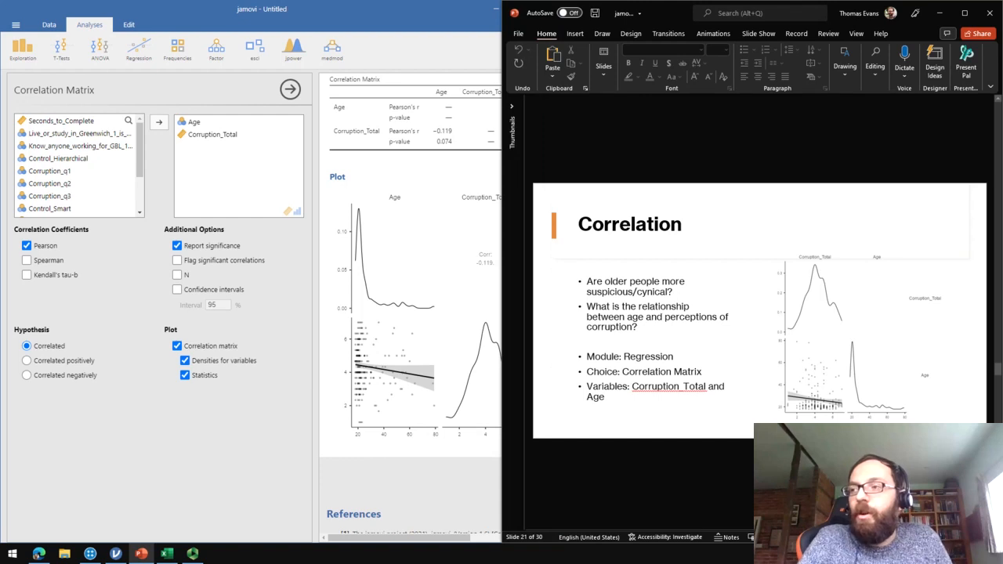
{"action": "key", "text": "Page_Down"}
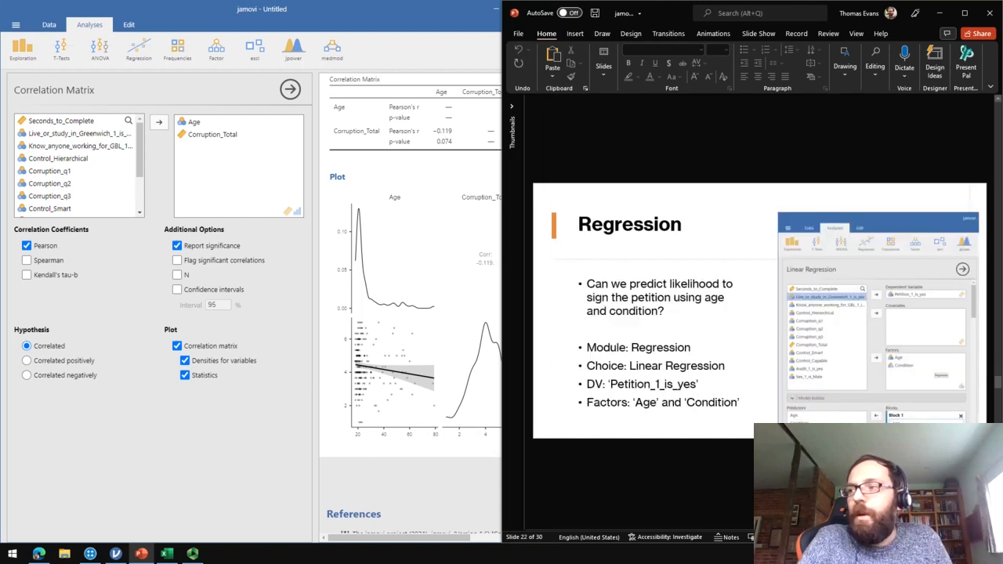
{"action": "left_click", "coordinate": [403, 488]}
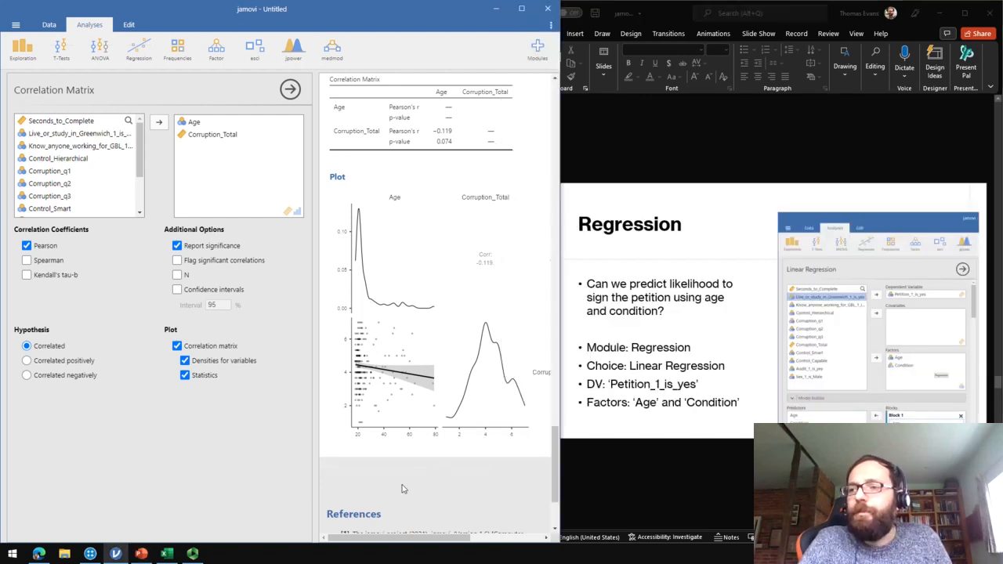
{"action": "scroll", "coordinate": [403, 488], "scroll_direction": "down", "scroll_amount": 3}
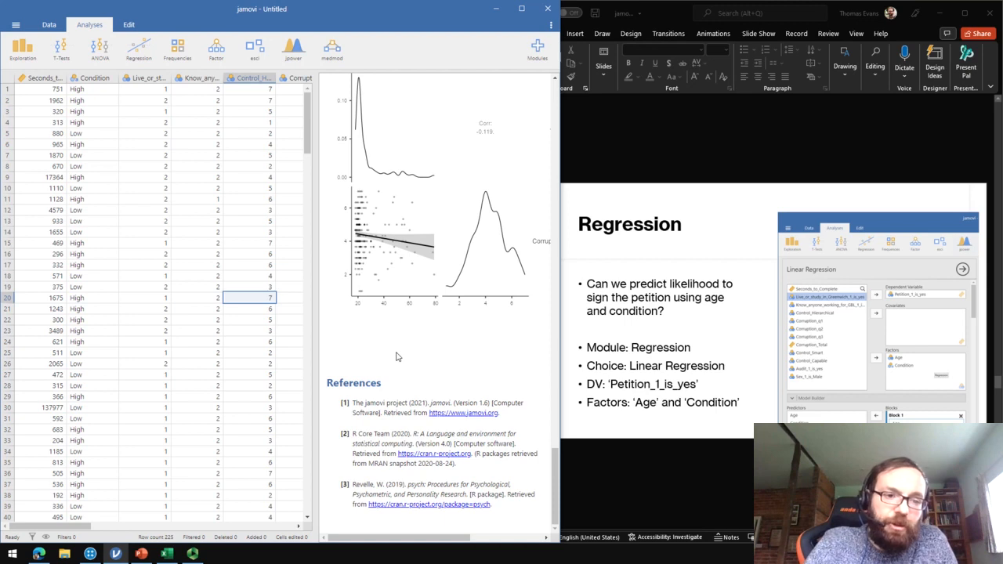
{"action": "scroll", "coordinate": [401, 293], "scroll_direction": "up", "scroll_amount": 1}
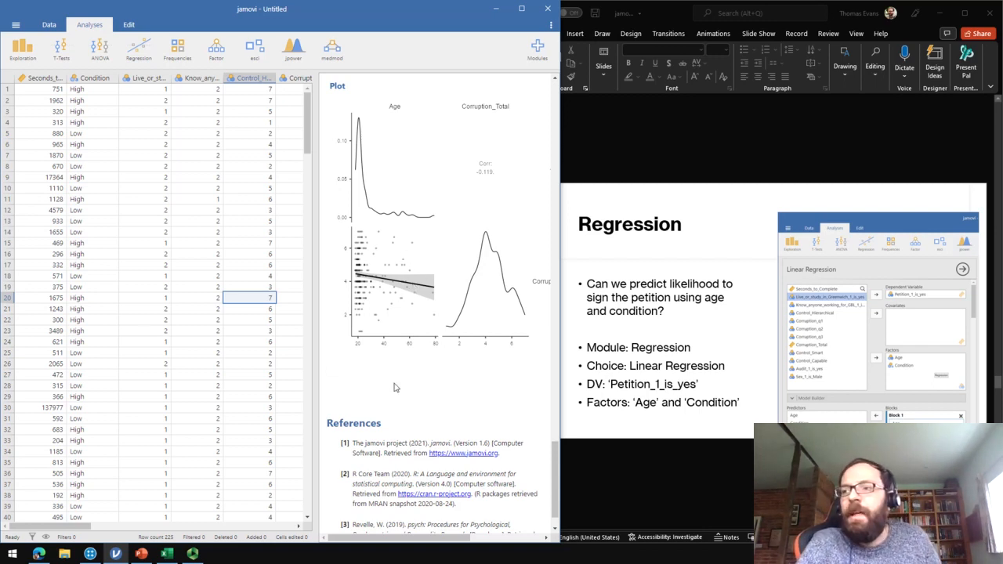
Create a Linear Regression with Petition_1_is_yes as the dependent variable and Age as a factor
{"action": "left_click", "coordinate": [139, 55]}
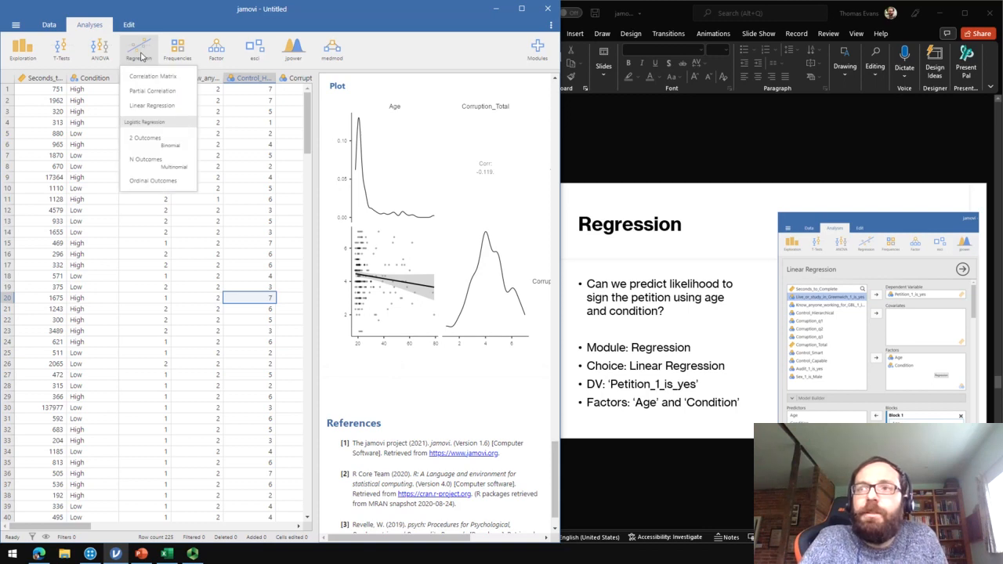
{"action": "left_click", "coordinate": [145, 107]}
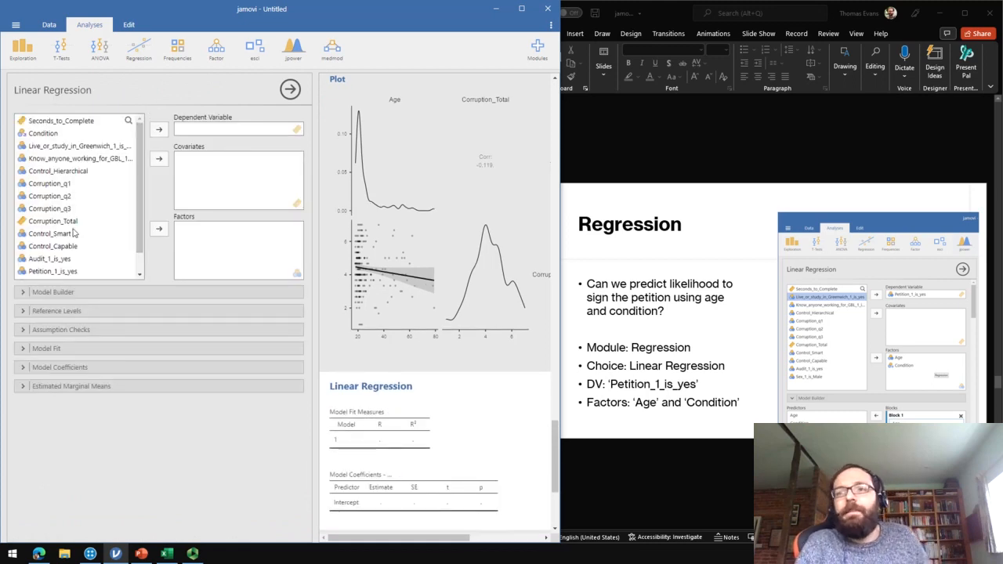
{"action": "scroll", "coordinate": [74, 229], "scroll_direction": "down", "scroll_amount": 1}
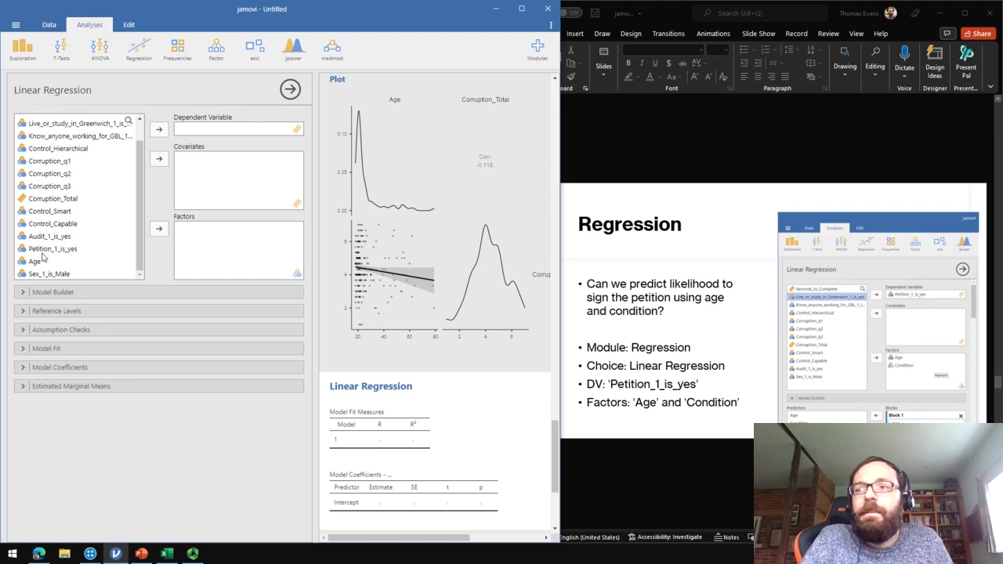
{"action": "left_click", "coordinate": [64, 250]}
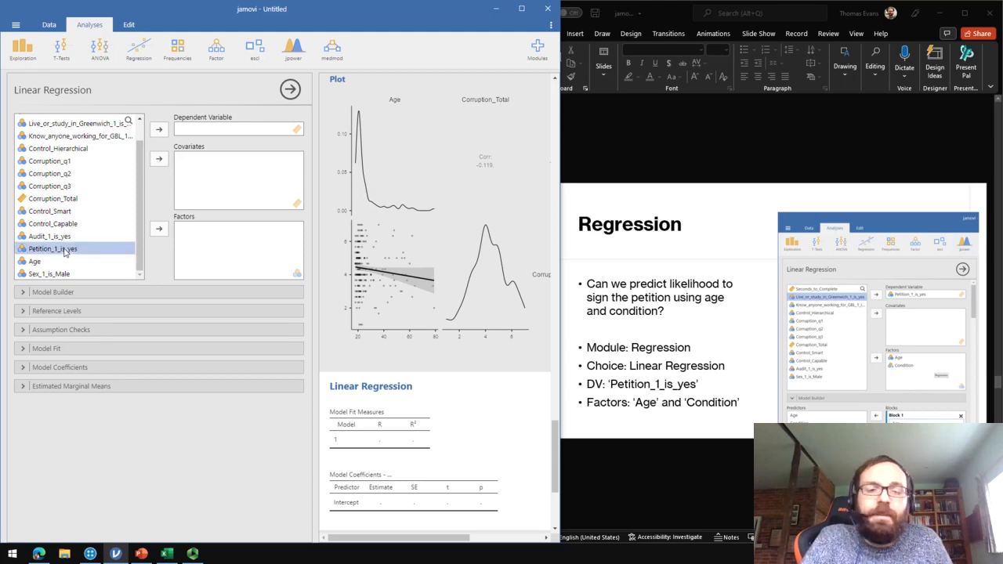
{"action": "left_click", "coordinate": [160, 131]}
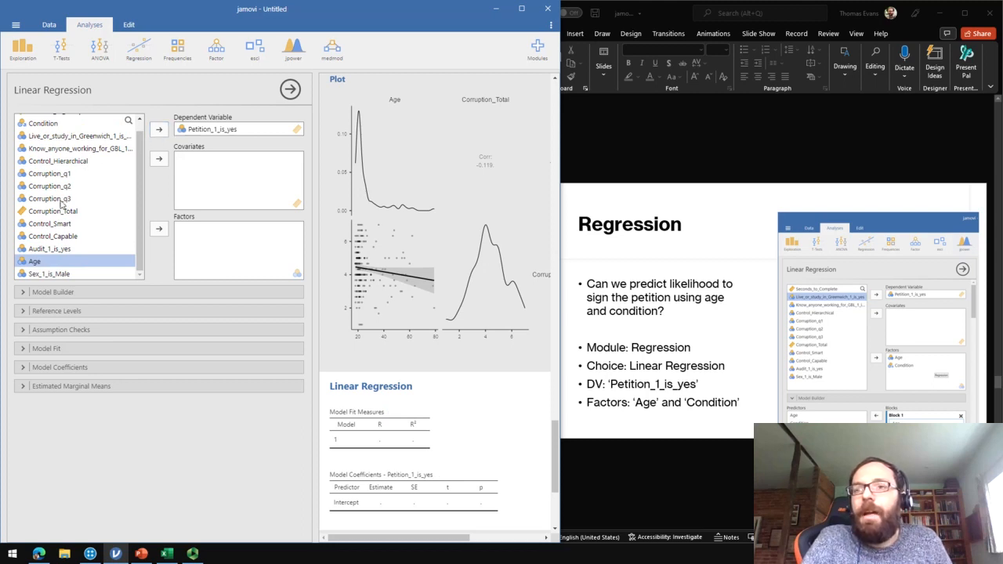
{"action": "left_click", "coordinate": [159, 228]}
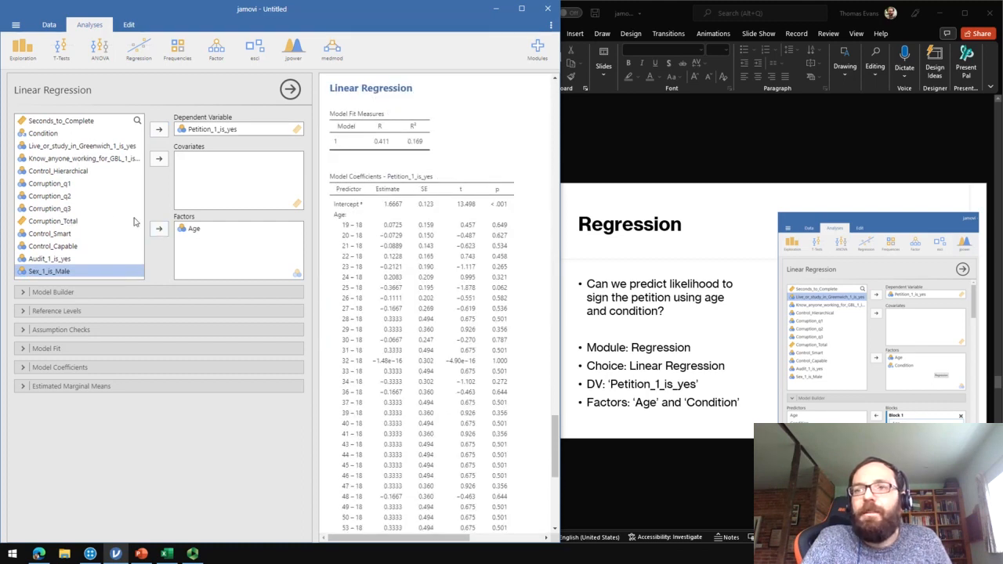
Add Condition as a second factor alongside Age in the linear regression
{"action": "left_click", "coordinate": [110, 221]}
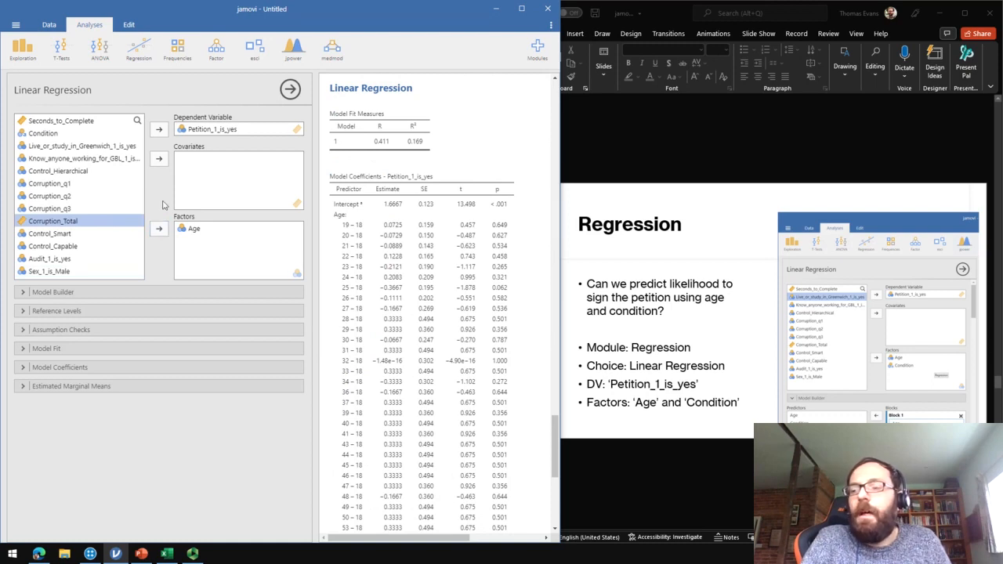
{"action": "left_click", "coordinate": [47, 146]}
{"action": "left_click", "coordinate": [45, 138]}
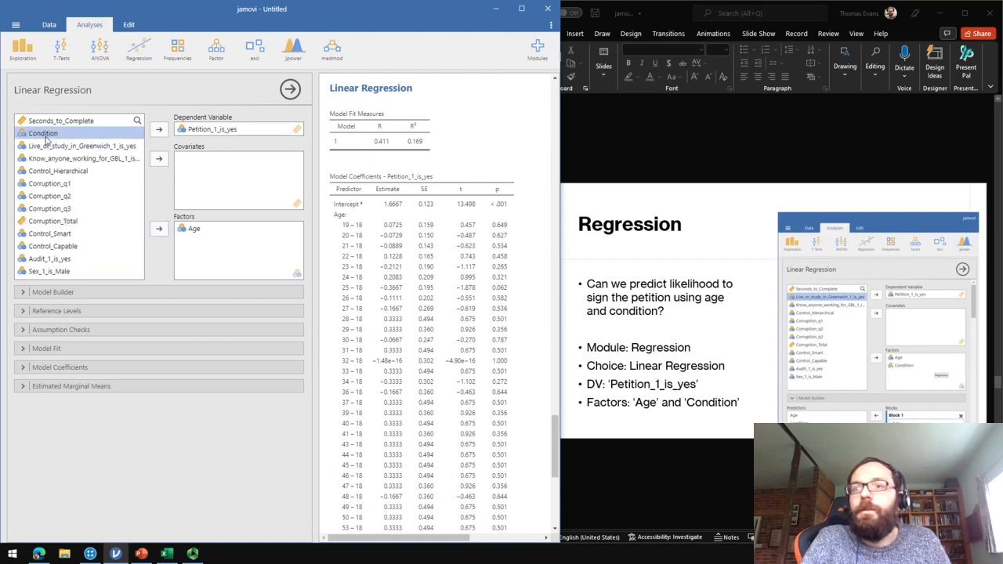
{"action": "left_click", "coordinate": [158, 228]}
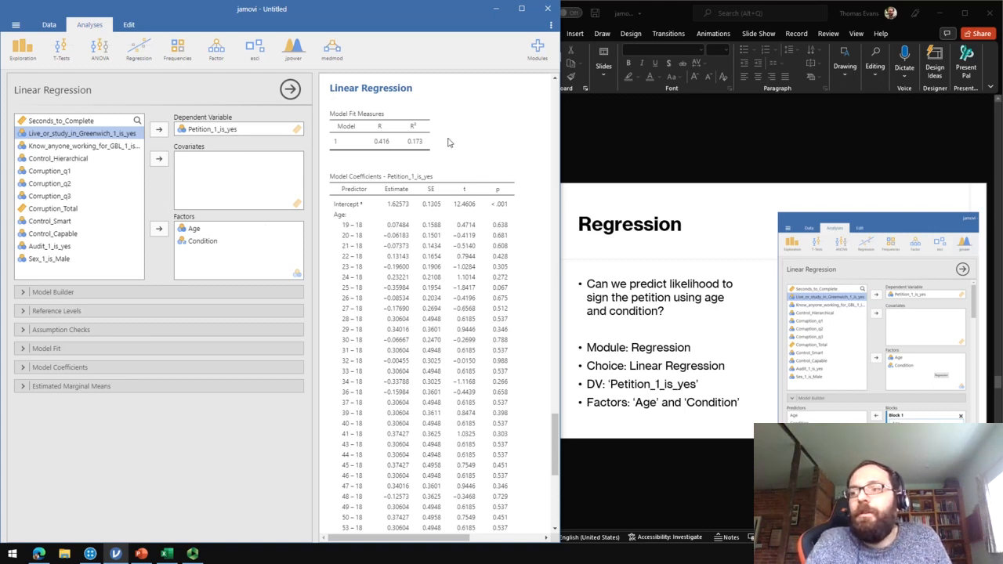
Look through the regression's Model Builder, Reference Levels and Assumption Checks options without changing any of them
{"action": "left_click", "coordinate": [54, 292]}
{"action": "left_click", "coordinate": [53, 293]}
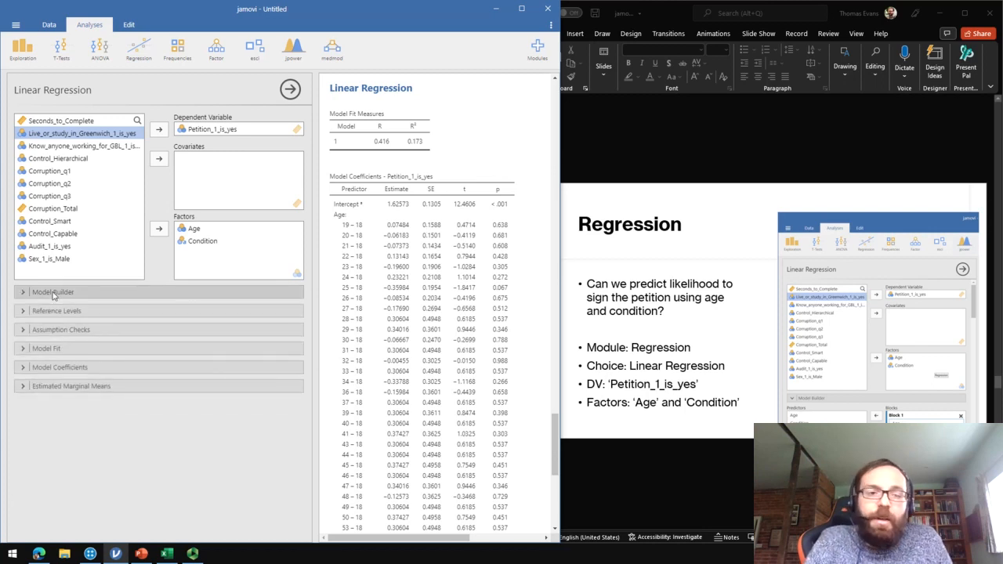
{"action": "left_click", "coordinate": [53, 293]}
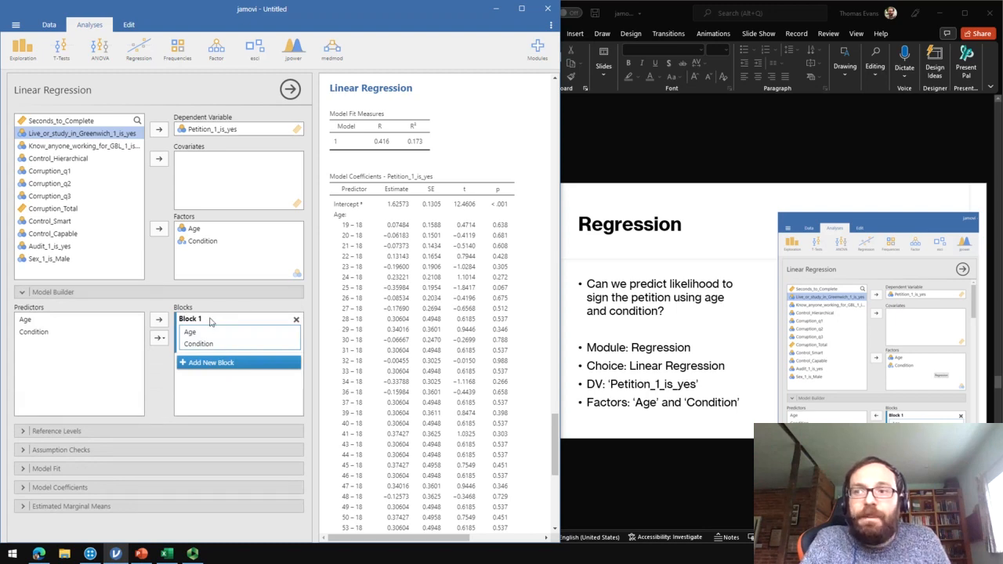
{"action": "left_click", "coordinate": [150, 295]}
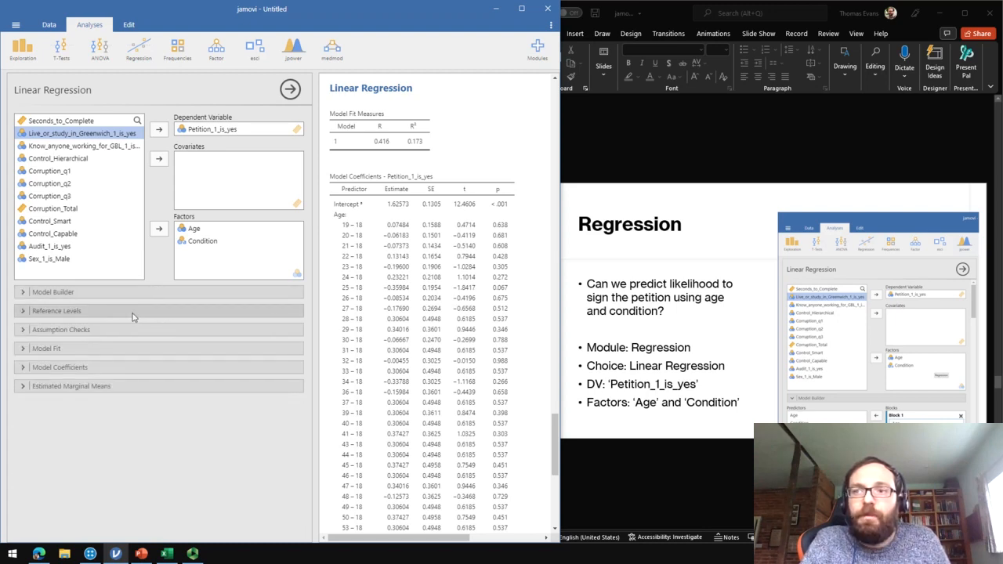
{"action": "left_click", "coordinate": [133, 311]}
{"action": "left_click", "coordinate": [132, 313]}
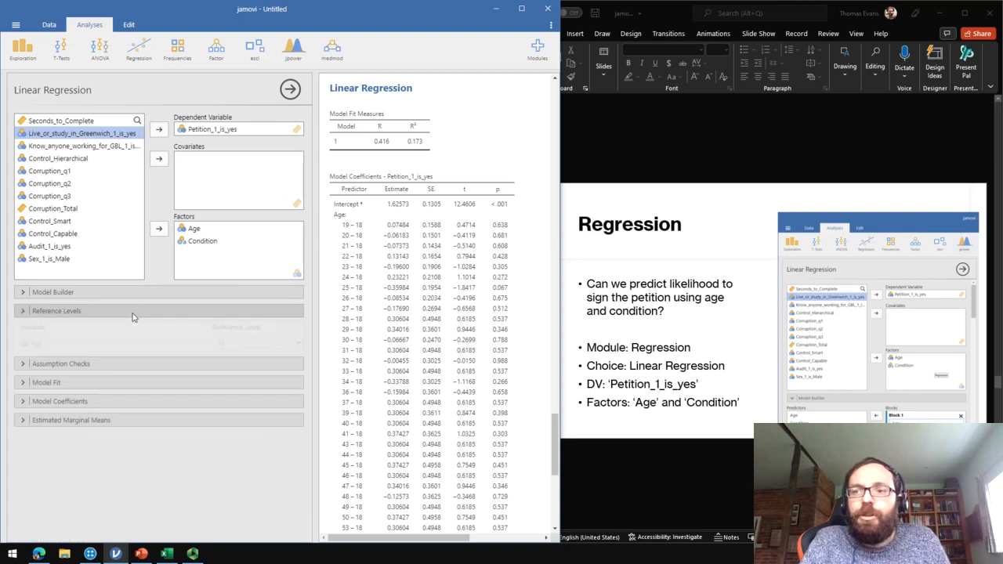
{"action": "left_click", "coordinate": [124, 329]}
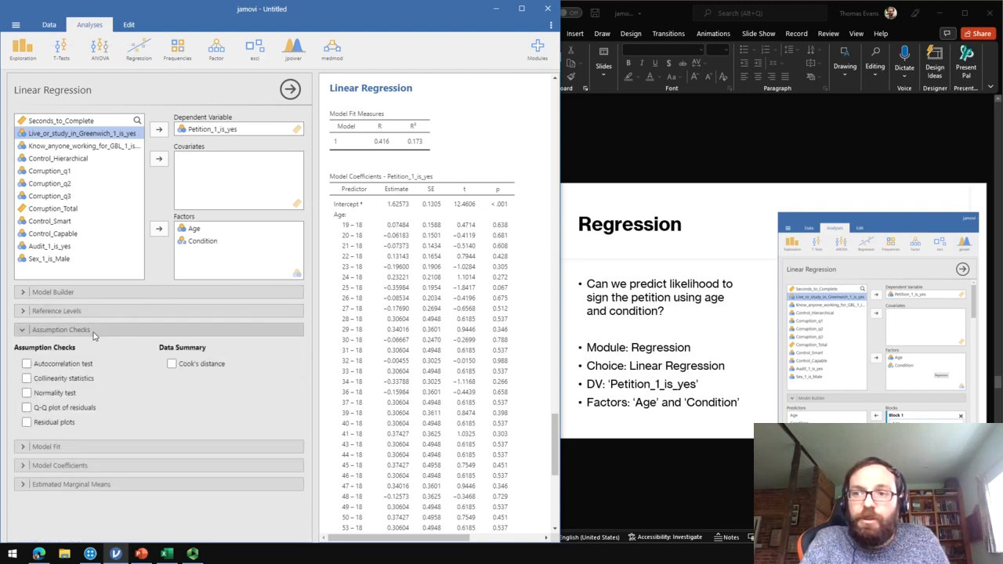
{"action": "left_click", "coordinate": [93, 332]}
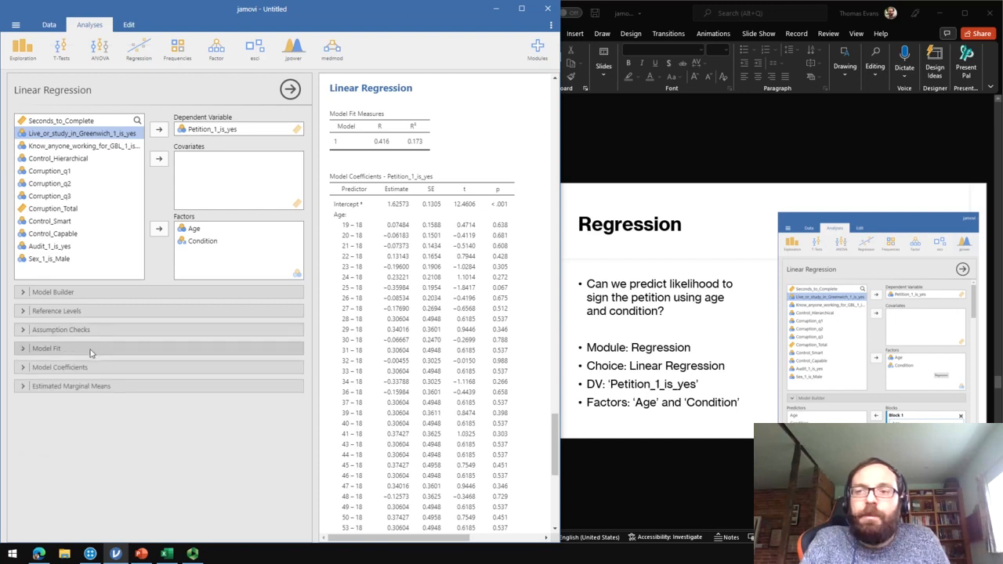
Add Adjusted R² to the regression's fit measures and the omnibus ANOVA test to its model coefficients
{"action": "left_click", "coordinate": [91, 353]}
{"action": "left_click", "coordinate": [50, 416]}
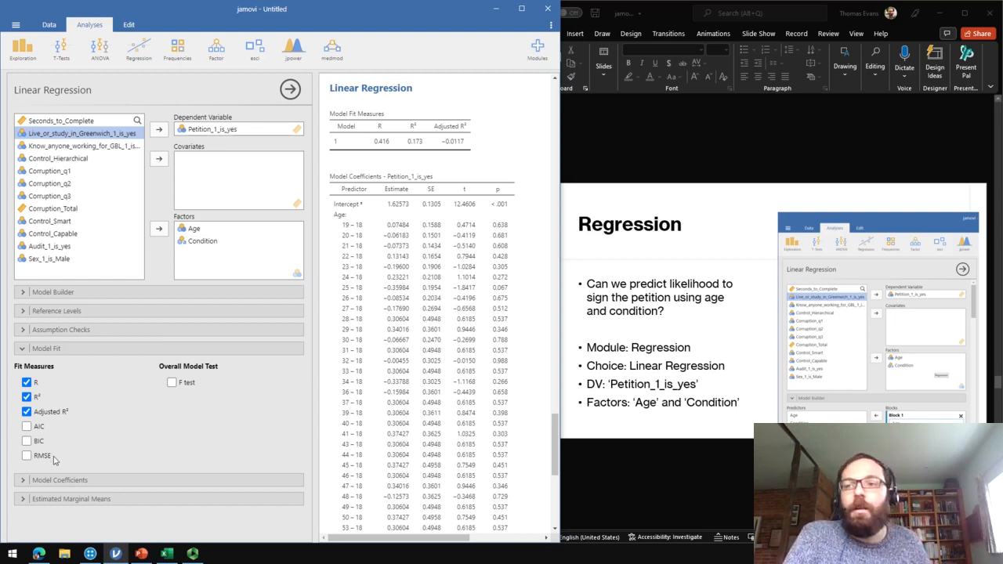
{"action": "left_click", "coordinate": [21, 350]}
{"action": "left_click", "coordinate": [26, 367]}
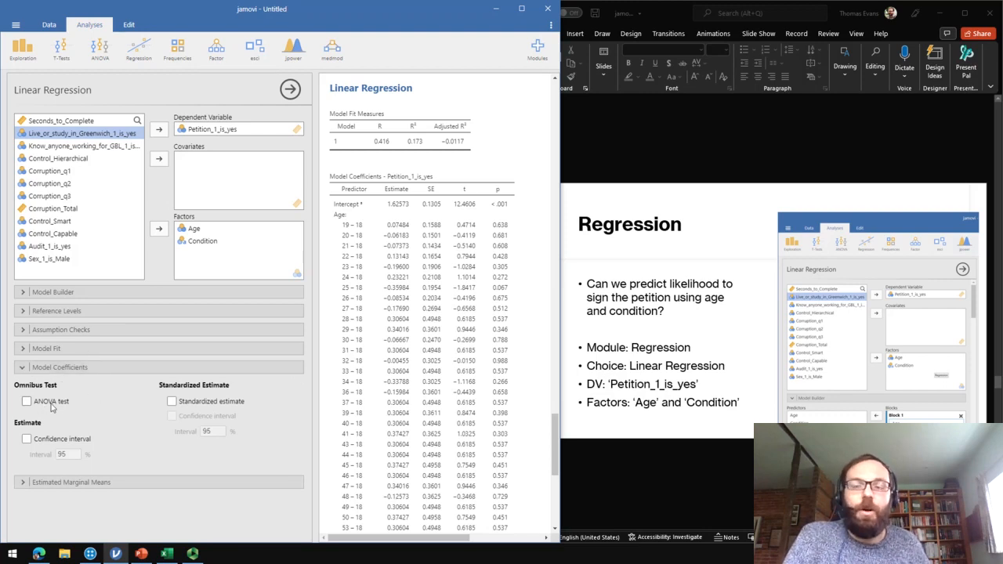
{"action": "left_click", "coordinate": [51, 403]}
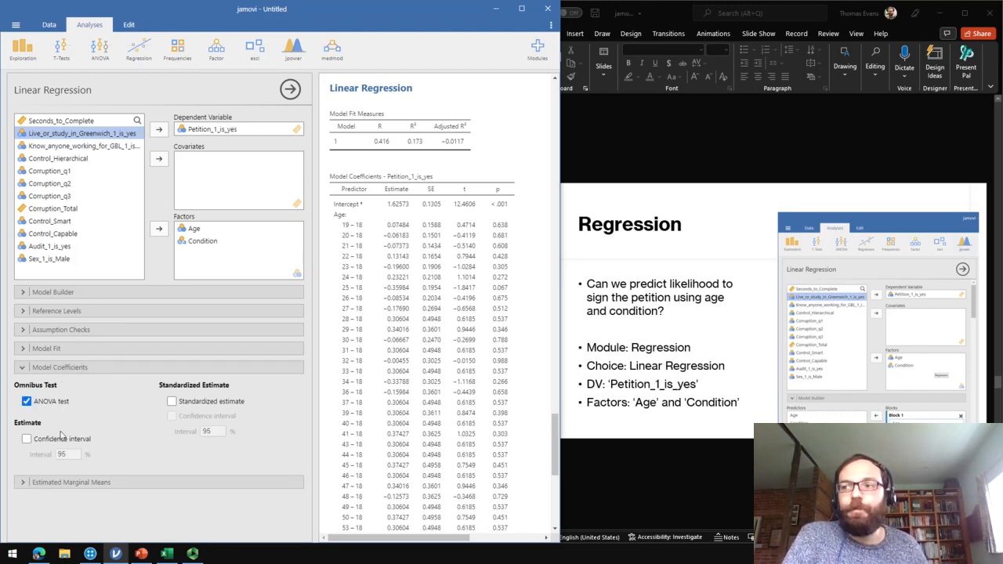
Examine the Omnibus ANOVA Test table for Age and Condition, including its F and p columns
{"action": "scroll", "coordinate": [485, 243], "scroll_direction": "right", "scroll_amount": 3}
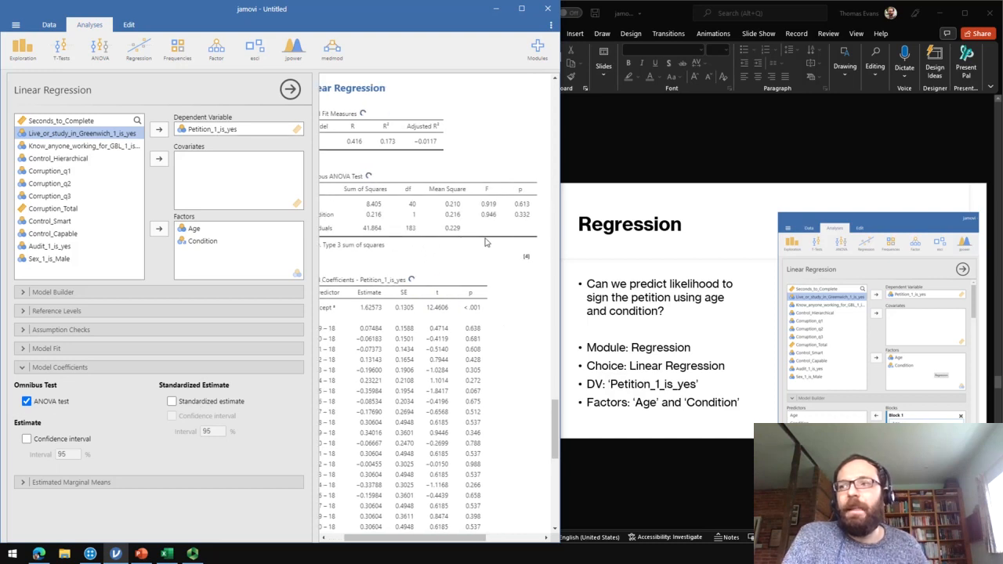
{"action": "scroll", "coordinate": [485, 243], "scroll_direction": "left", "scroll_amount": 1}
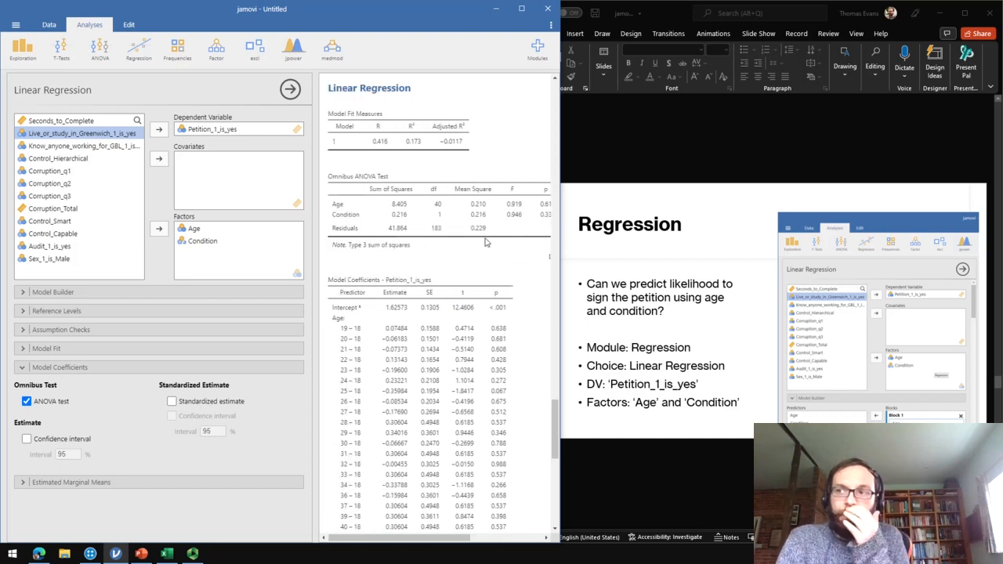
{"action": "scroll", "coordinate": [485, 243], "scroll_direction": "right", "scroll_amount": 4}
{"action": "scroll", "coordinate": [485, 243], "scroll_direction": "left", "scroll_amount": 3}
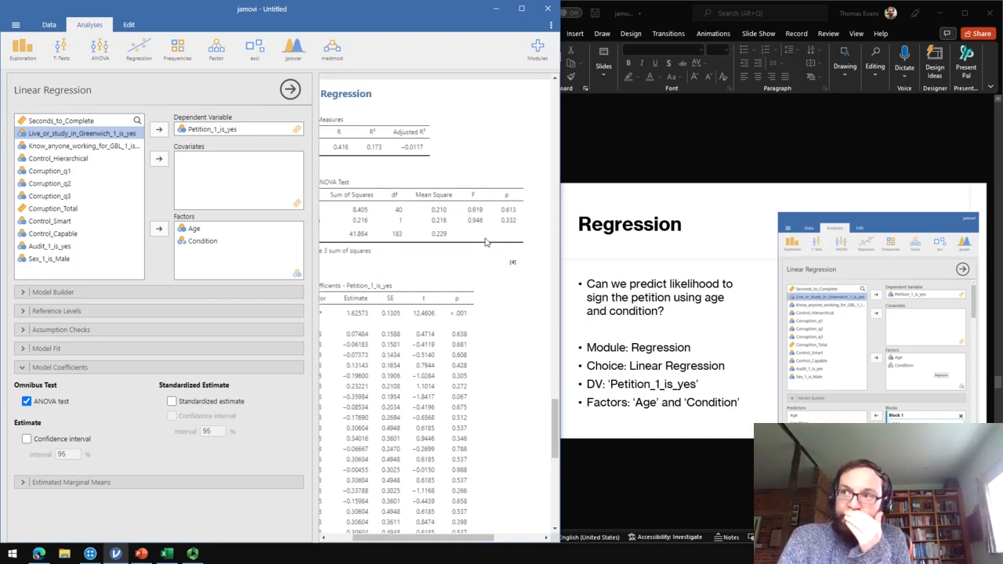
{"action": "scroll", "coordinate": [485, 243], "scroll_direction": "left", "scroll_amount": 2}
{"action": "scroll", "coordinate": [485, 243], "scroll_direction": "right", "scroll_amount": 2}
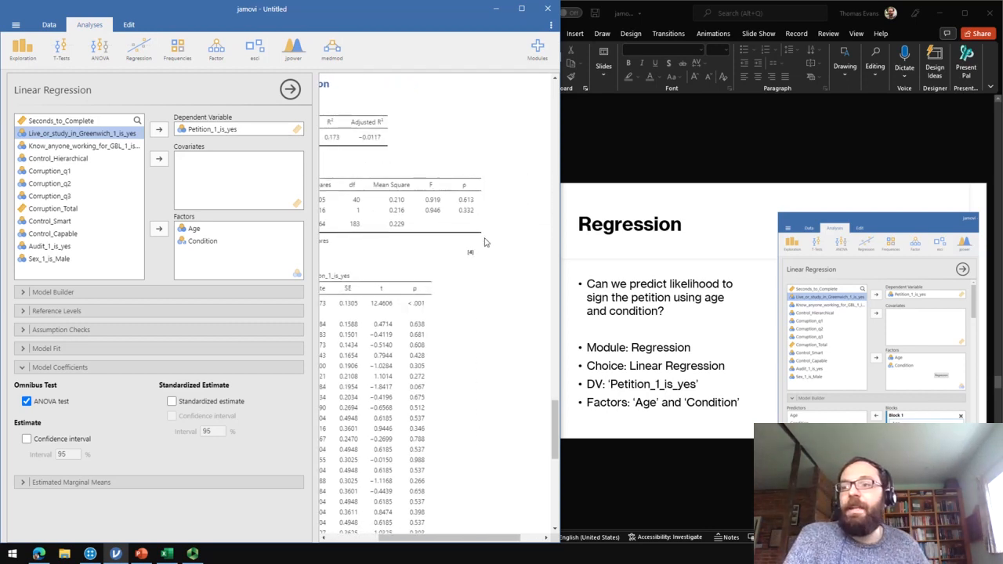
{"action": "scroll", "coordinate": [485, 243], "scroll_direction": "up", "scroll_amount": 1}
{"action": "scroll", "coordinate": [485, 243], "scroll_direction": "left", "scroll_amount": 1}
{"action": "scroll", "coordinate": [494, 256], "scroll_direction": "right", "scroll_amount": 2}
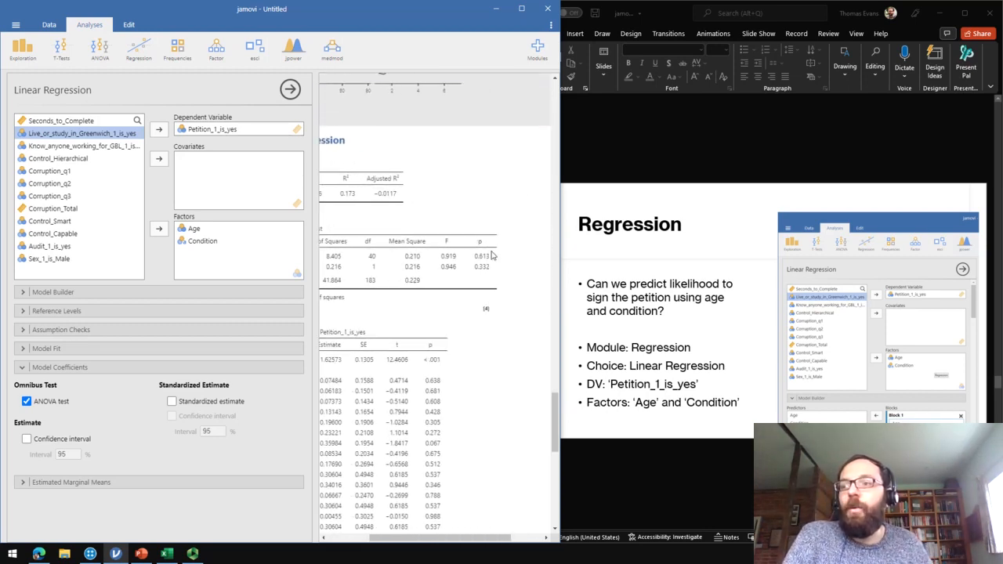
{"action": "scroll", "coordinate": [485, 303], "scroll_direction": "left", "scroll_amount": 2}
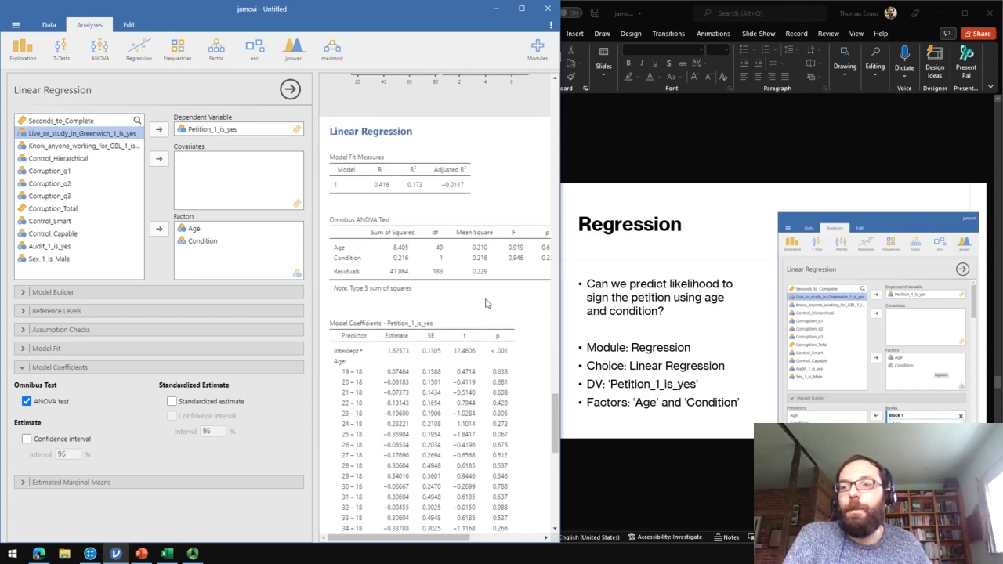
Look through the Estimated Marginal Means options and collapse the open option sections of the regression
{"action": "left_click", "coordinate": [138, 481]}
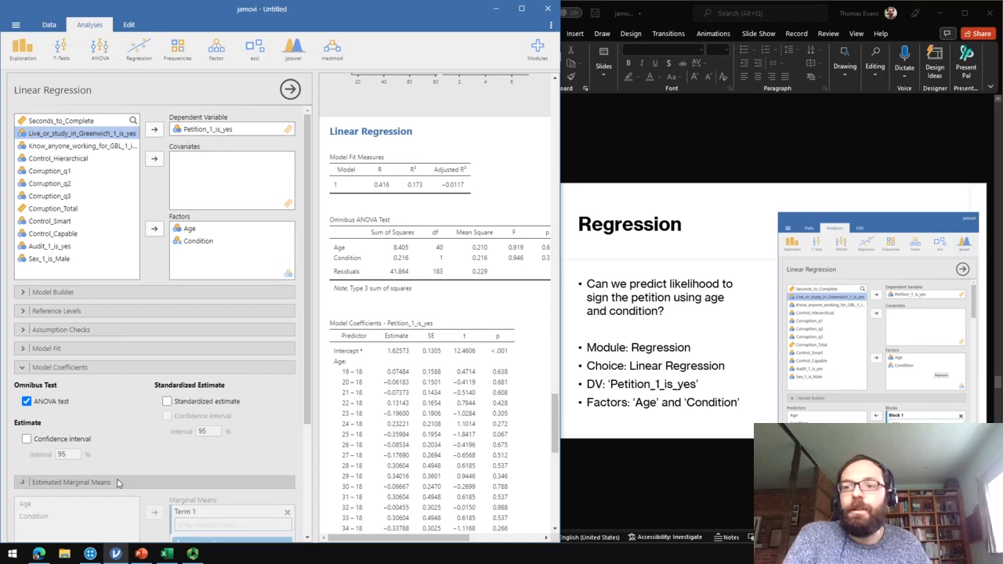
{"action": "scroll", "coordinate": [119, 484], "scroll_direction": "down", "scroll_amount": 1}
{"action": "scroll", "coordinate": [119, 484], "scroll_direction": "up", "scroll_amount": 3}
{"action": "scroll", "coordinate": [119, 483], "scroll_direction": "down", "scroll_amount": 3}
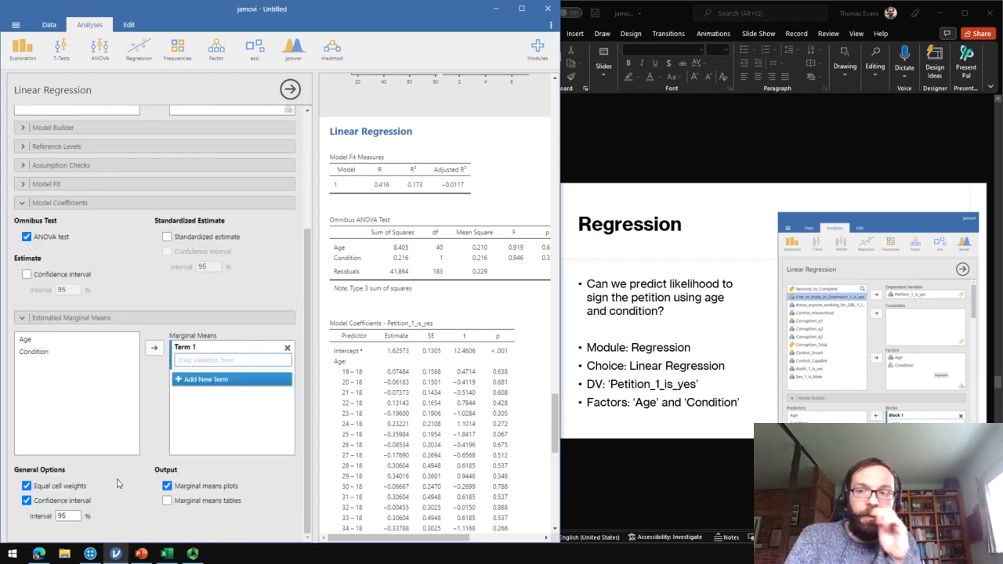
{"action": "left_click", "coordinate": [23, 204]}
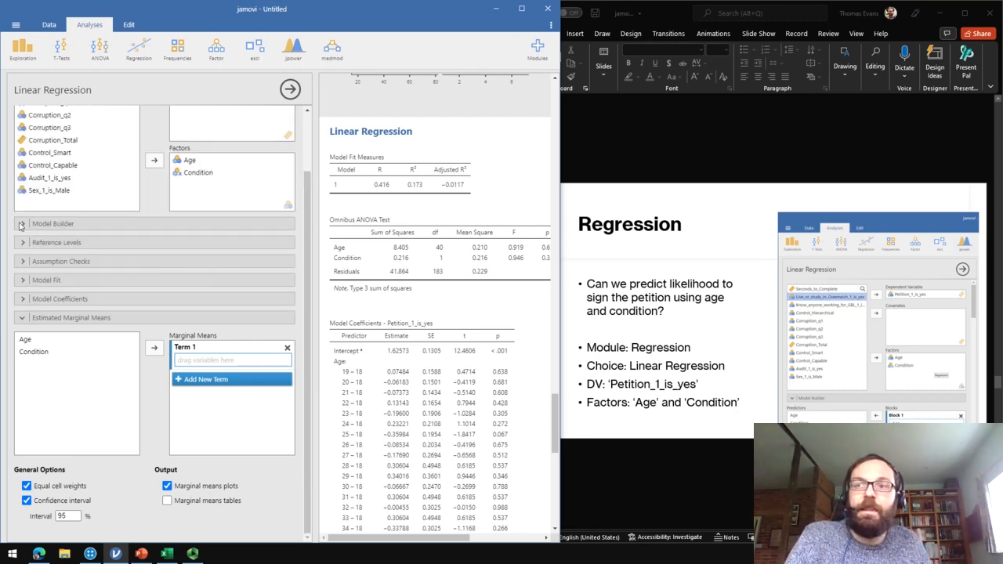
{"action": "left_click", "coordinate": [22, 317]}
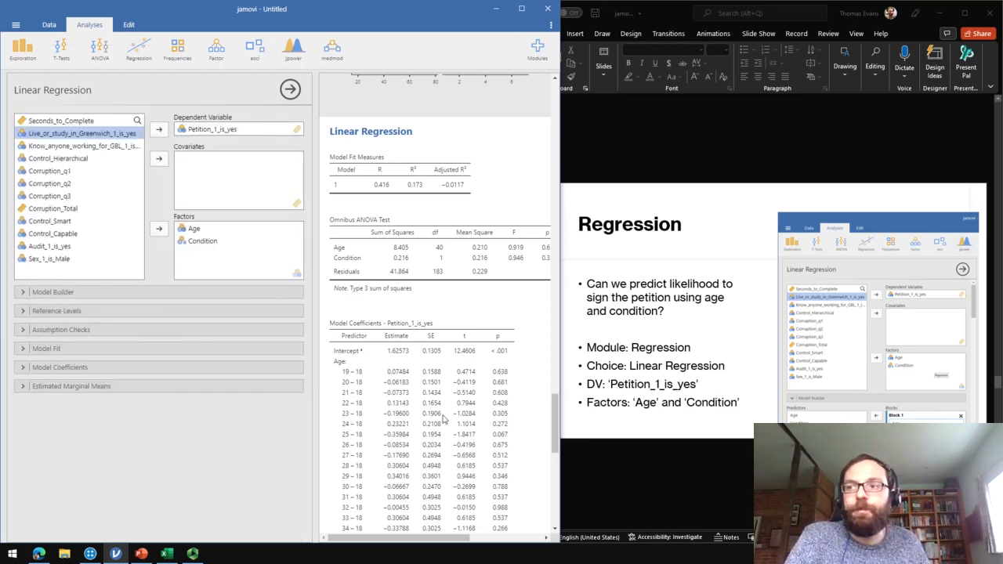
View the end of the regression coefficients table, switch to PowerPoint and advance to the H2: Mediation slide
{"action": "scroll", "coordinate": [444, 421], "scroll_direction": "down", "scroll_amount": 10}
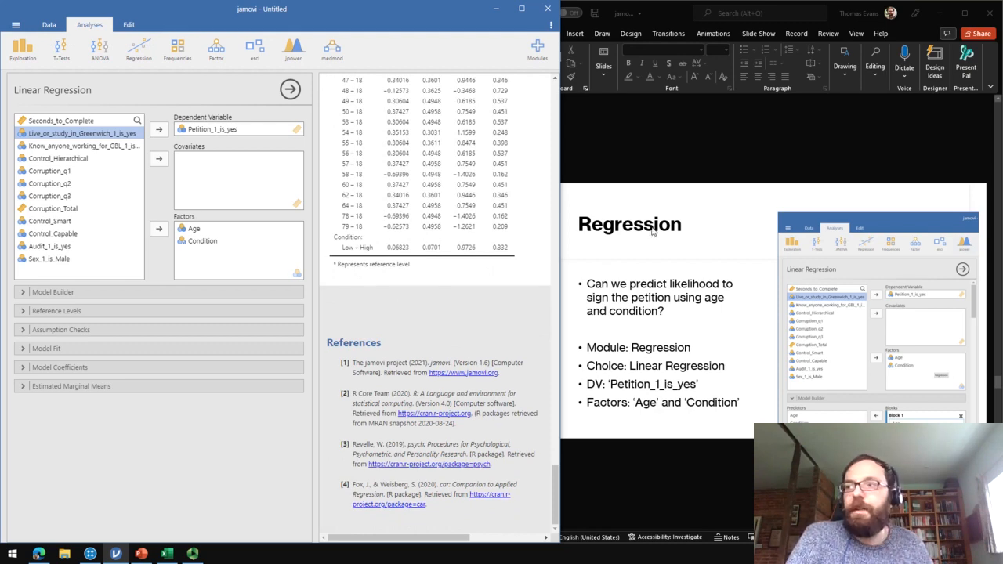
{"action": "left_click", "coordinate": [860, 171]}
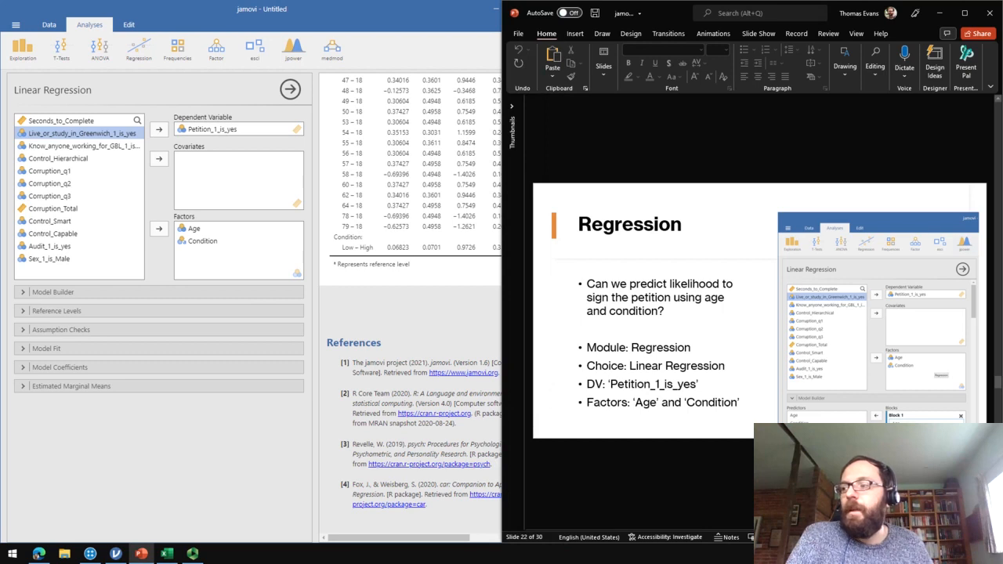
{"action": "key", "text": "Page_Down"}
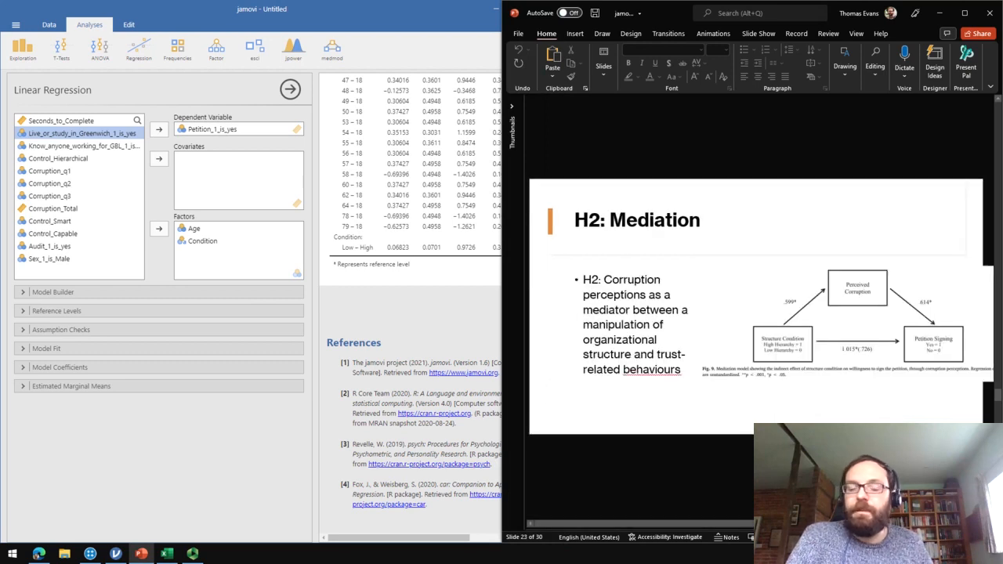
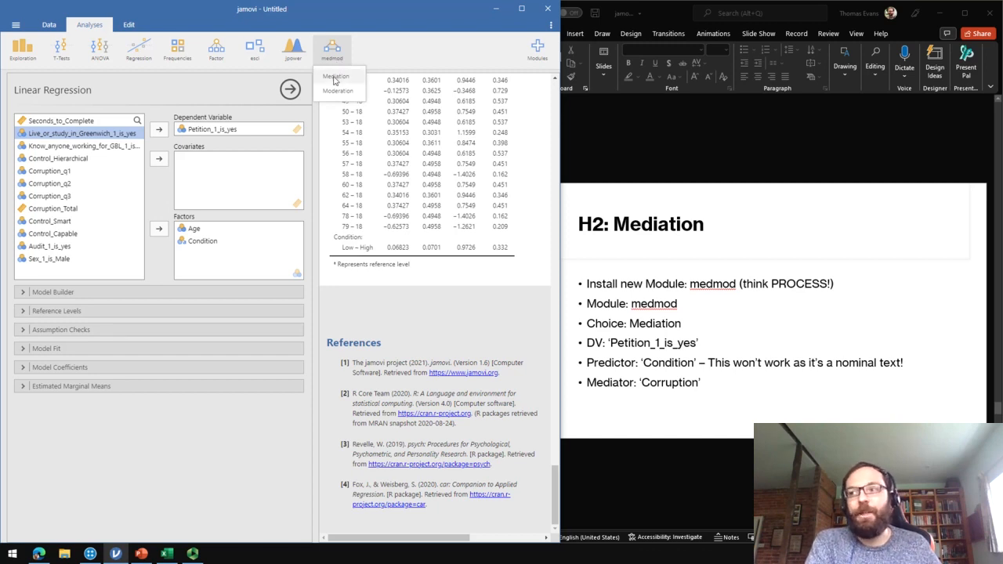
Create a medmod Mediation with Petition_1_is_yes as dependent variable and Corruption_Total as mediator, and select Condition in the variable list
{"action": "left_click", "coordinate": [336, 78]}
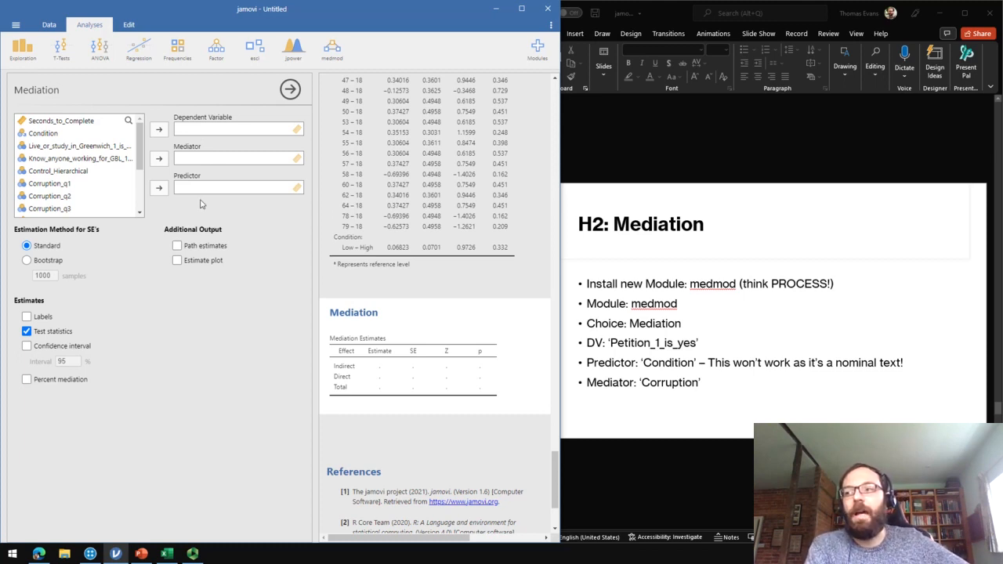
{"action": "scroll", "coordinate": [59, 189], "scroll_direction": "down", "scroll_amount": 3}
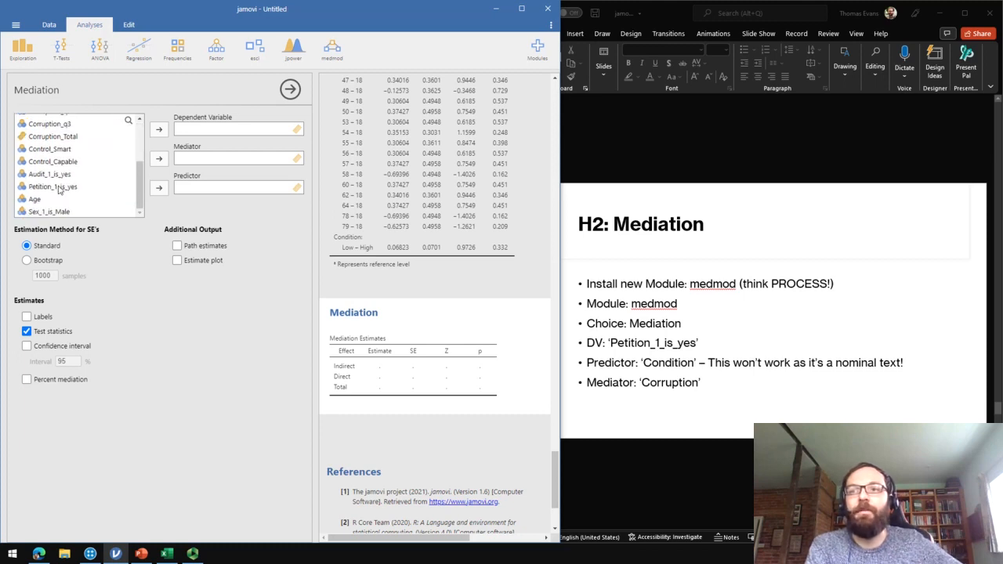
{"action": "left_click", "coordinate": [77, 194]}
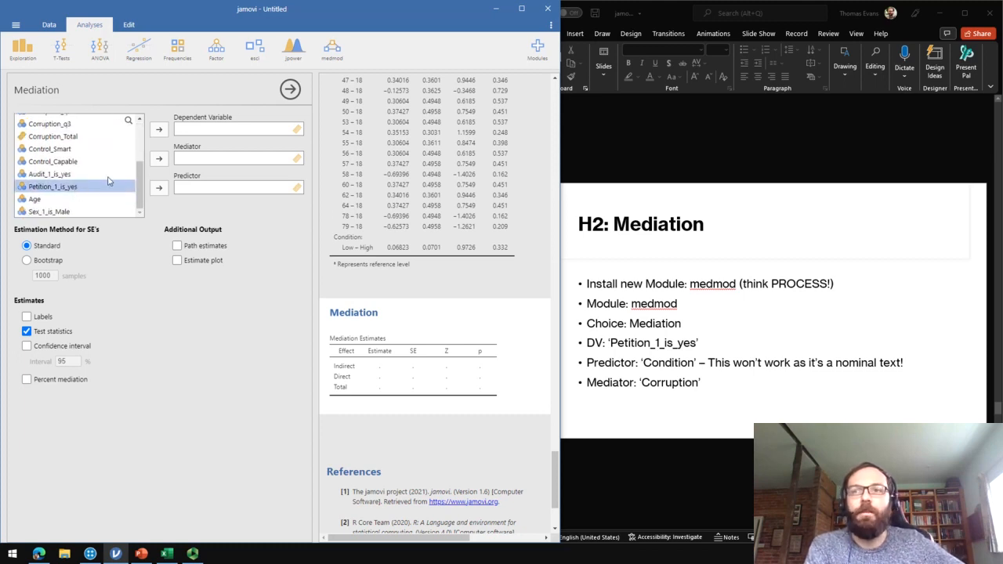
{"action": "left_click", "coordinate": [162, 133]}
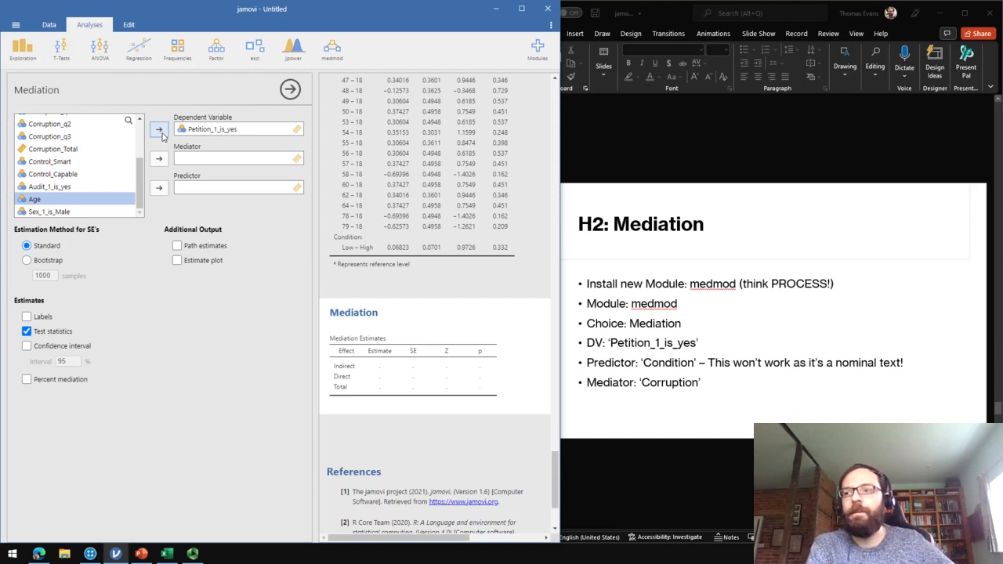
{"action": "left_click", "coordinate": [56, 152]}
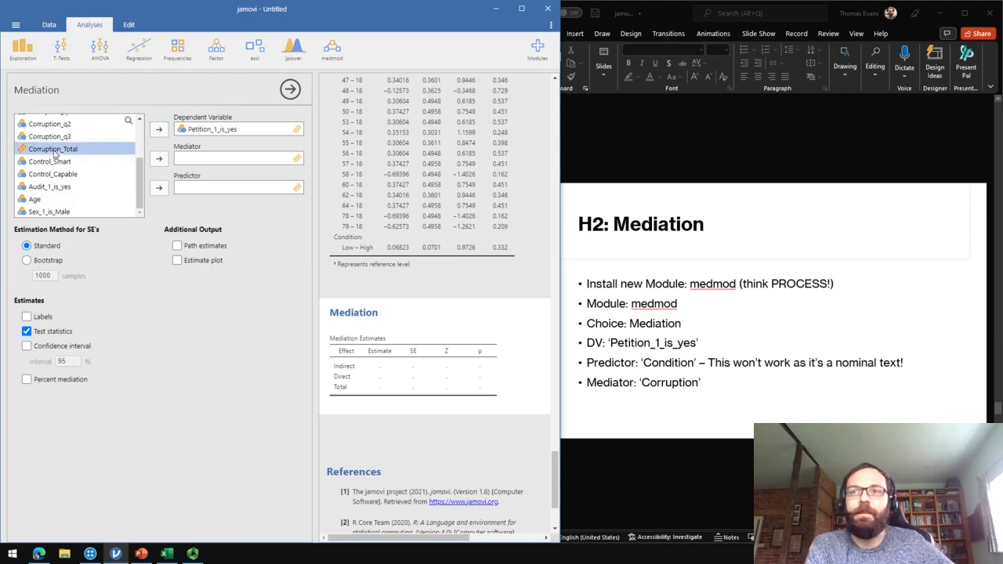
{"action": "left_click", "coordinate": [159, 161]}
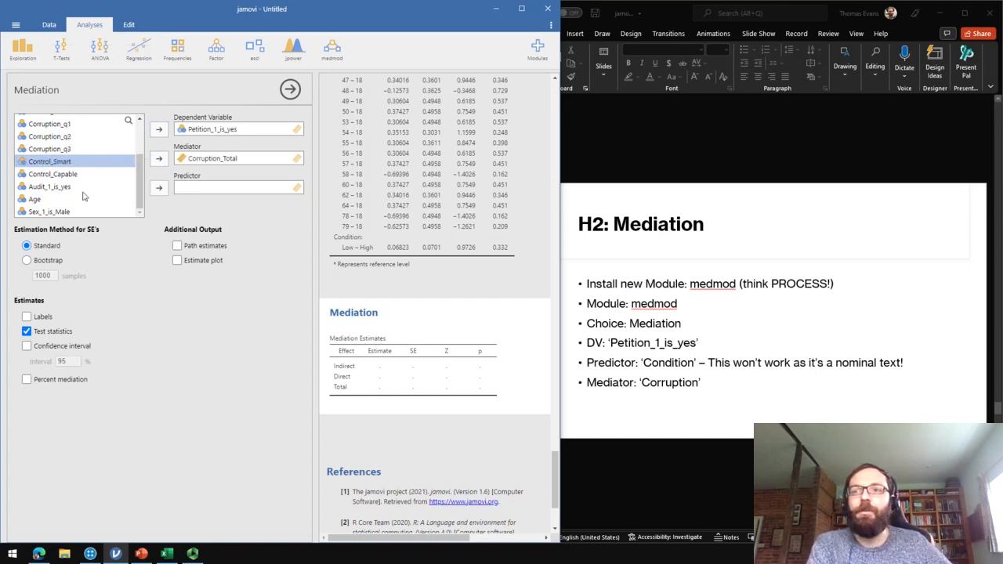
{"action": "scroll", "coordinate": [84, 196], "scroll_direction": "up", "scroll_amount": 3}
{"action": "left_click", "coordinate": [48, 135]}
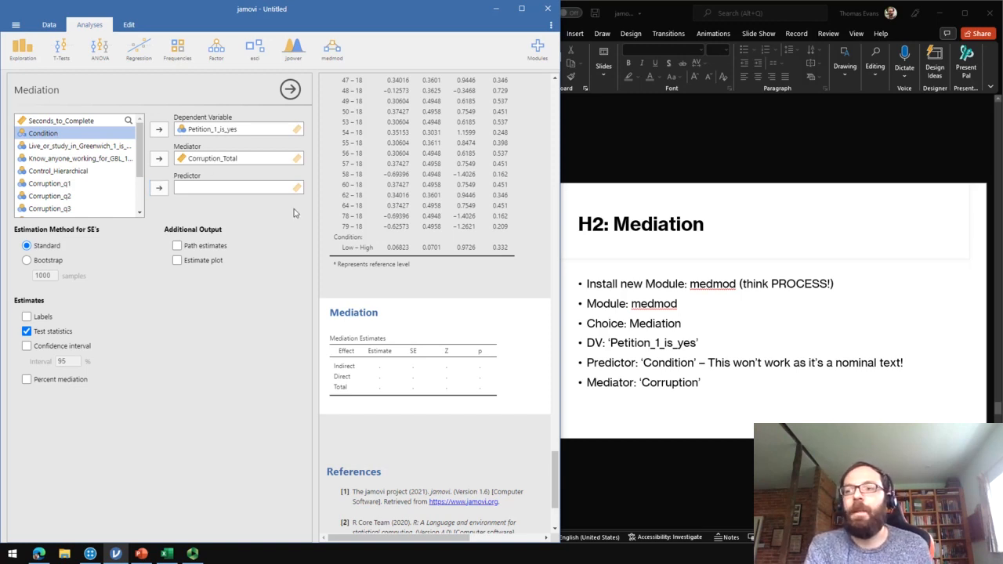
Close the Mediation options and open the variable setup of Condition from the data sheet
{"action": "left_click", "coordinate": [291, 89]}
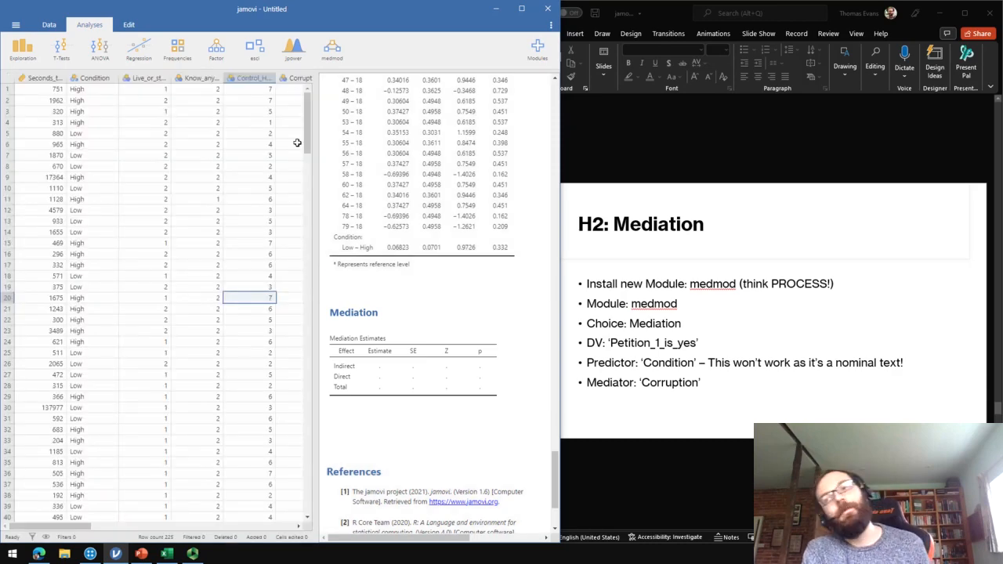
{"action": "left_click", "coordinate": [94, 79]}
{"action": "double_click", "coordinate": [88, 78]}
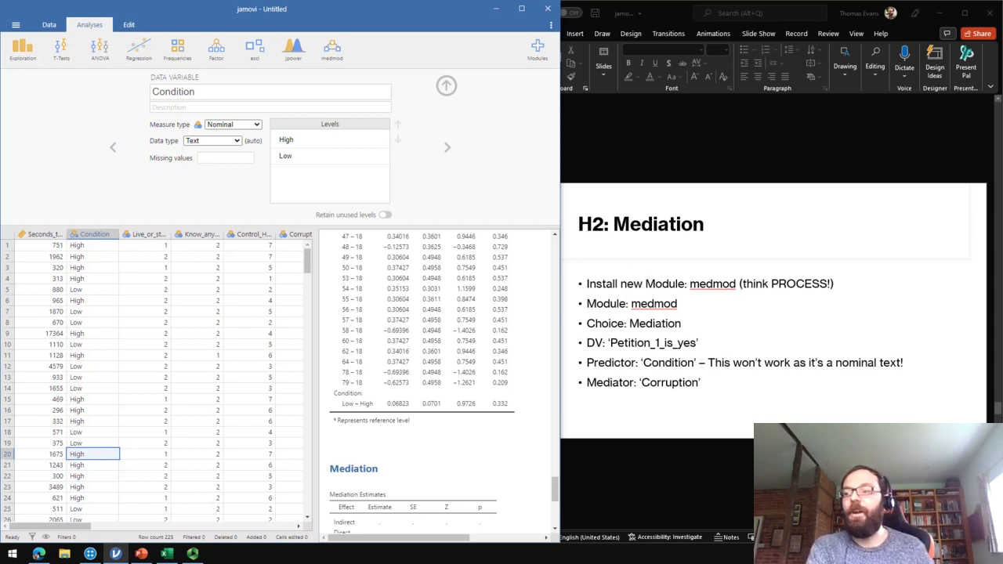
Switch to PowerPoint, advance to the "Convert!" slide, and return to the data tools in jamovi
{"action": "left_click", "coordinate": [750, 465]}
{"action": "key", "text": "Down"}
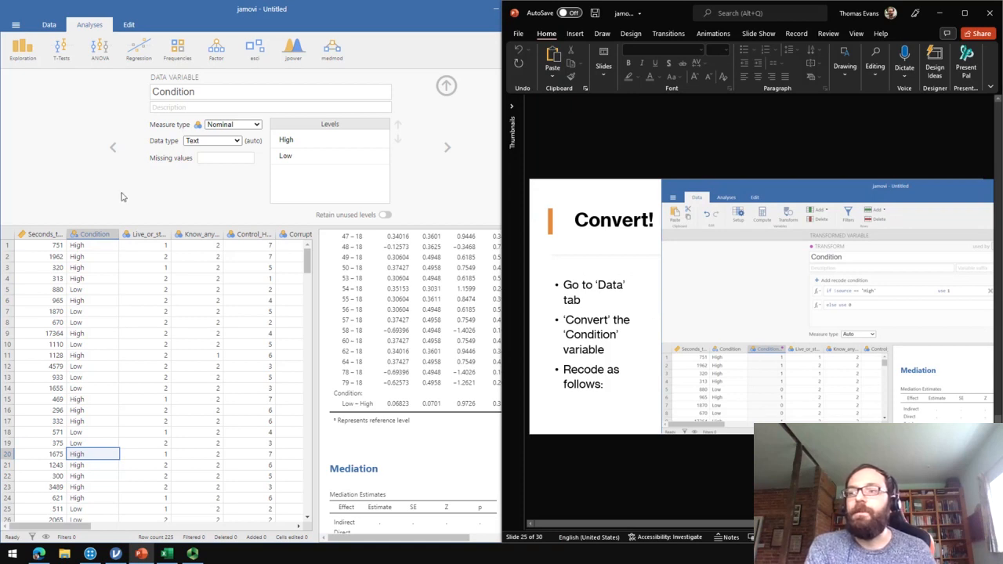
{"action": "left_click", "coordinate": [104, 185]}
{"action": "left_click", "coordinate": [49, 25]}
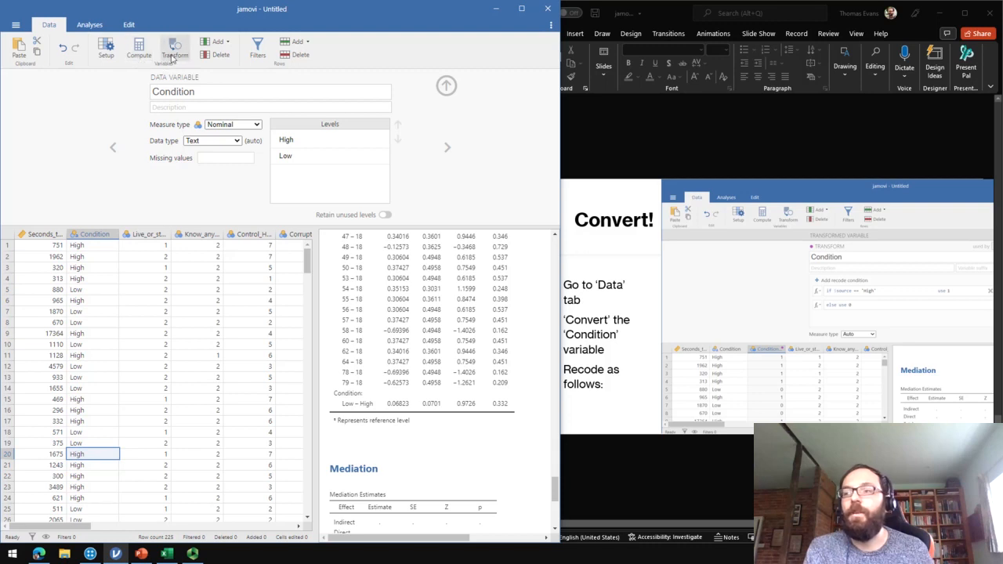
Create a transformed variable from Condition and name it Condition_Number
{"action": "left_click", "coordinate": [170, 46]}
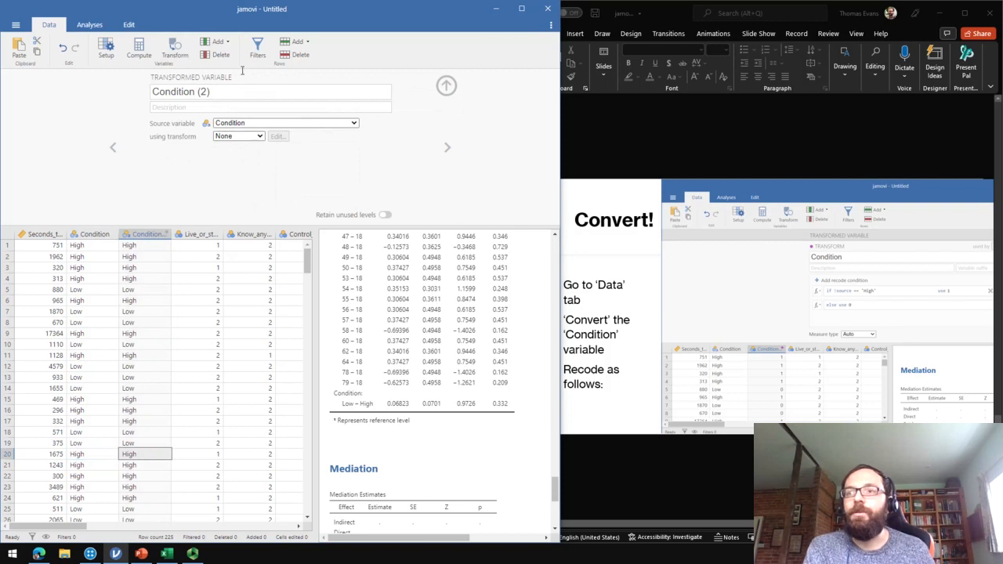
{"action": "left_click", "coordinate": [222, 92]}
{"action": "left_click", "coordinate": [222, 93]}
{"action": "key", "text": "BackSpace"}
{"action": "key", "text": "BackSpace"}
{"action": "key", "text": "BackSpace"}
{"action": "key", "text": "BackSpace"}
{"action": "type", "text": "_Number"}
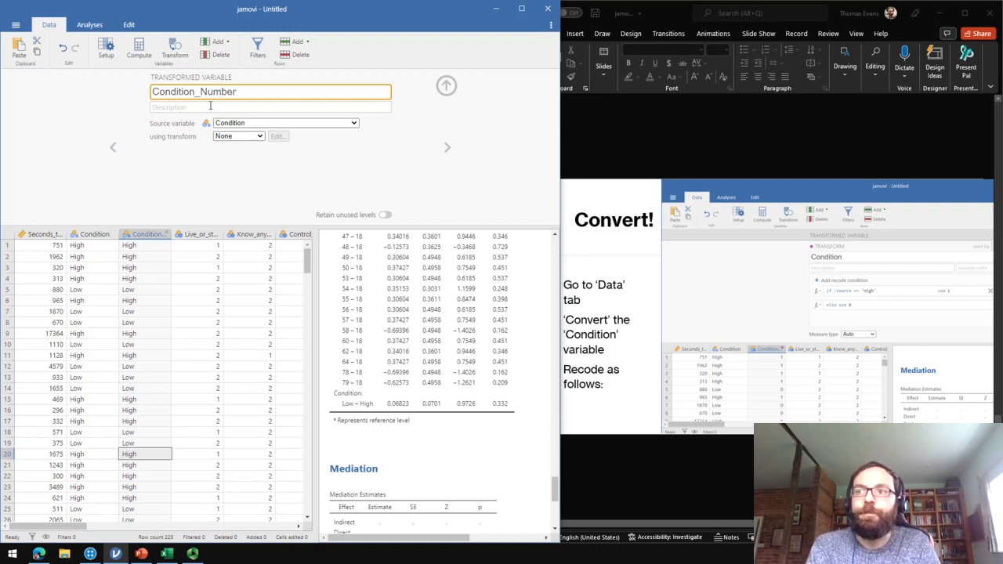
Keep Condition as the source variable of Condition_Number and create a new transform for it
{"action": "left_click", "coordinate": [245, 124]}
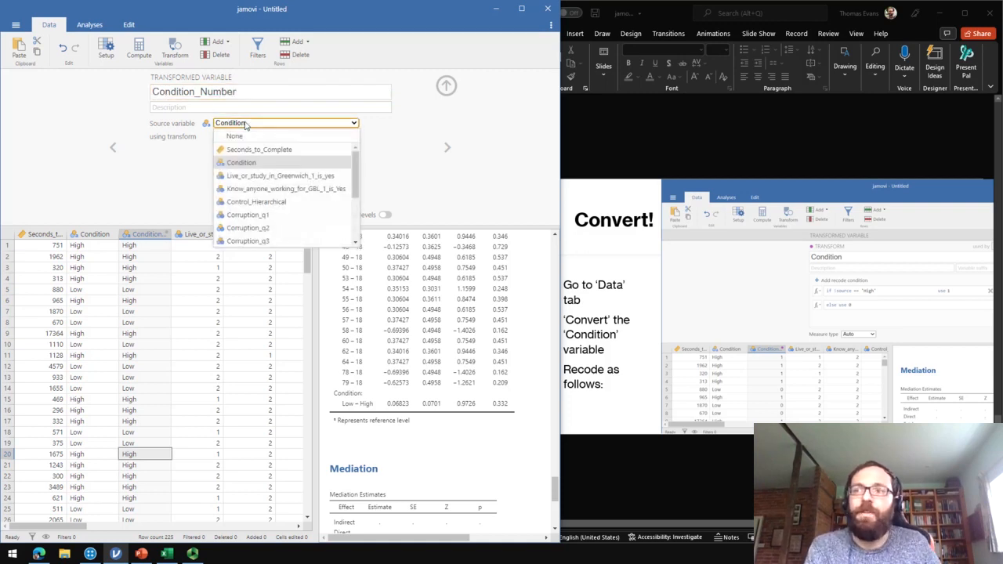
{"action": "left_click", "coordinate": [249, 162]}
{"action": "left_click", "coordinate": [259, 140]}
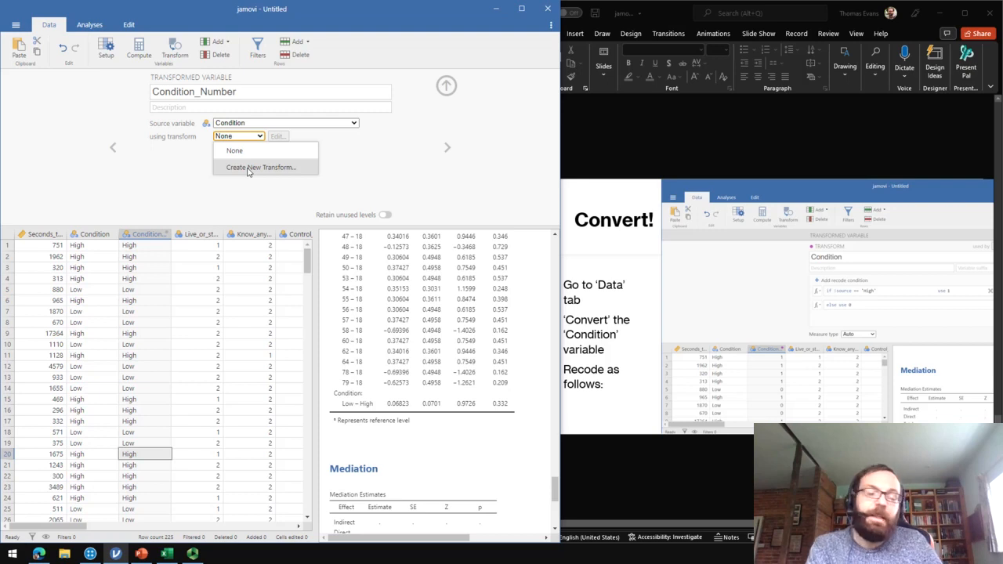
{"action": "left_click", "coordinate": [247, 168]}
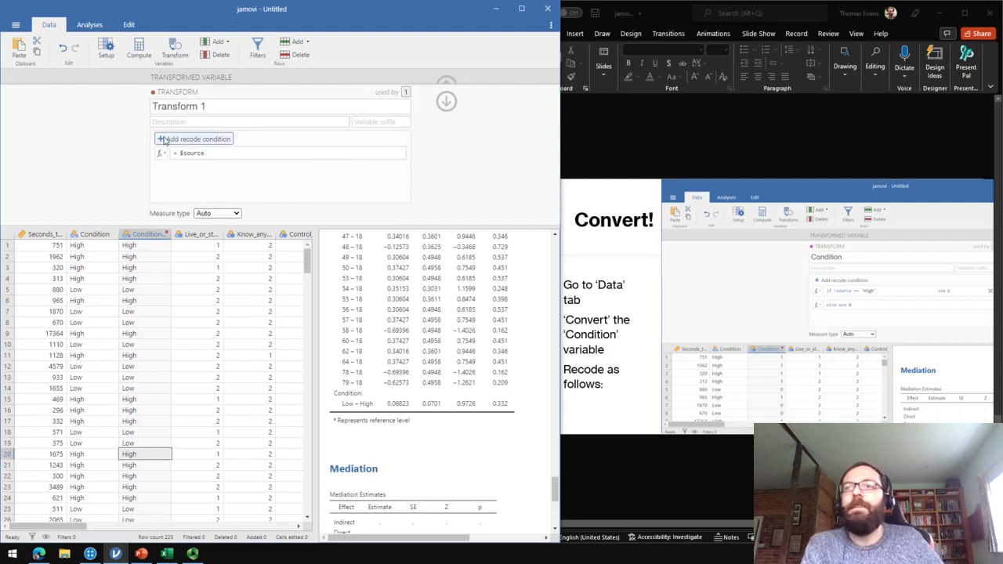
Add a recode condition to the transform so that $source == 'High' uses 1 and everything else uses 0
{"action": "left_click", "coordinate": [206, 146]}
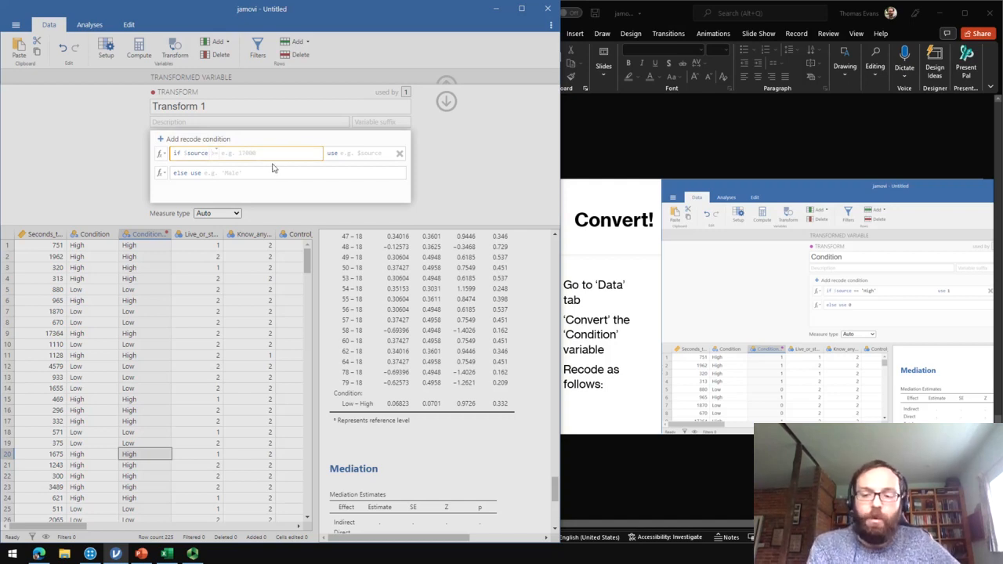
{"action": "type", "text": "=="}
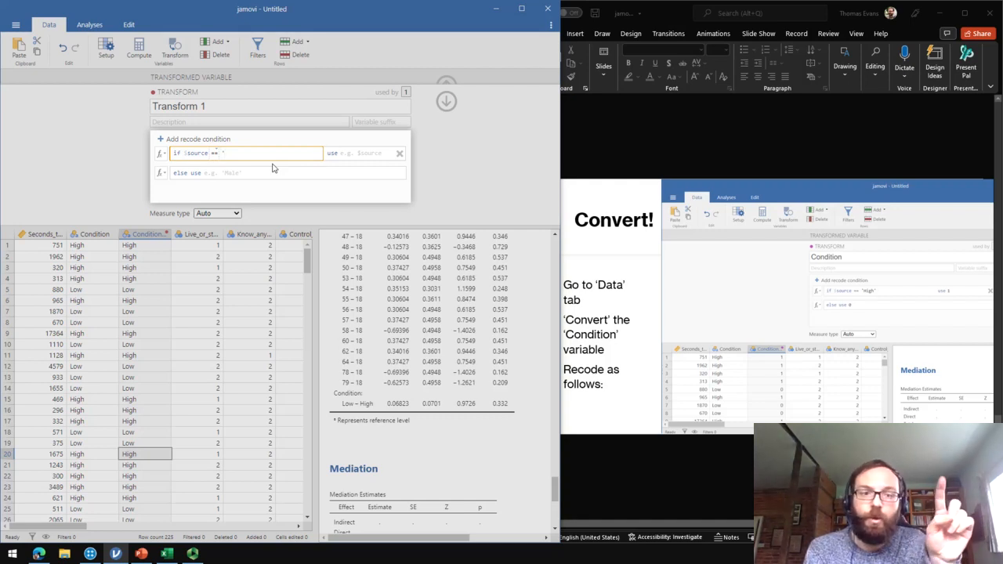
{"action": "type", "text": "High'"}
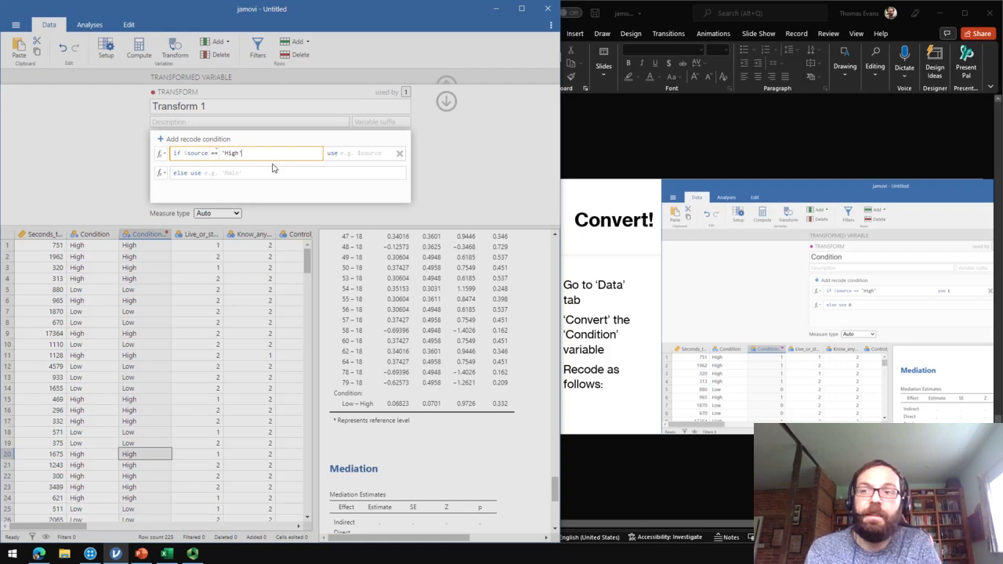
{"action": "left_click", "coordinate": [379, 152]}
{"action": "type", "text": "1"}
{"action": "left_click", "coordinate": [264, 173]}
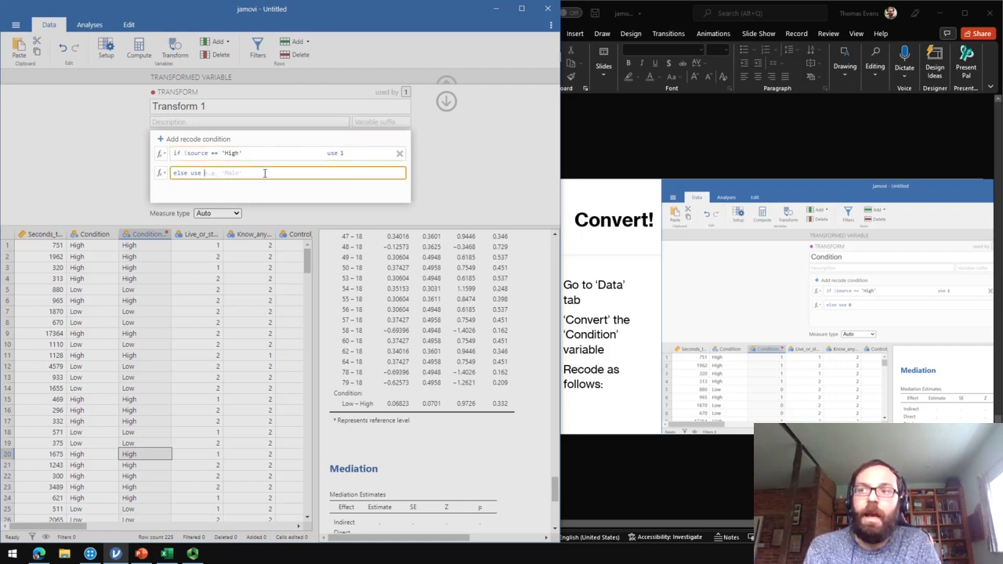
{"action": "type", "text": "0"}
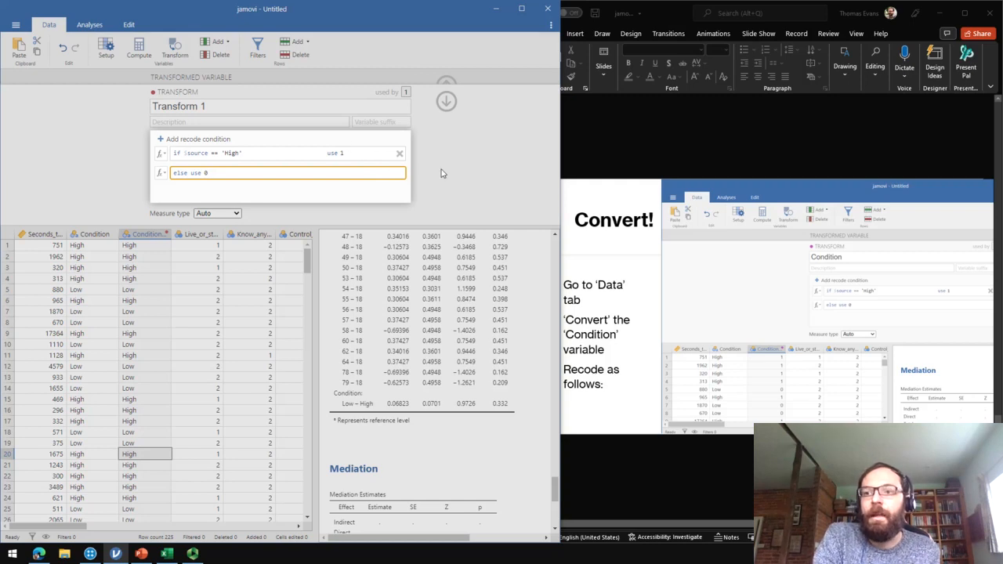
{"action": "left_click", "coordinate": [450, 110]}
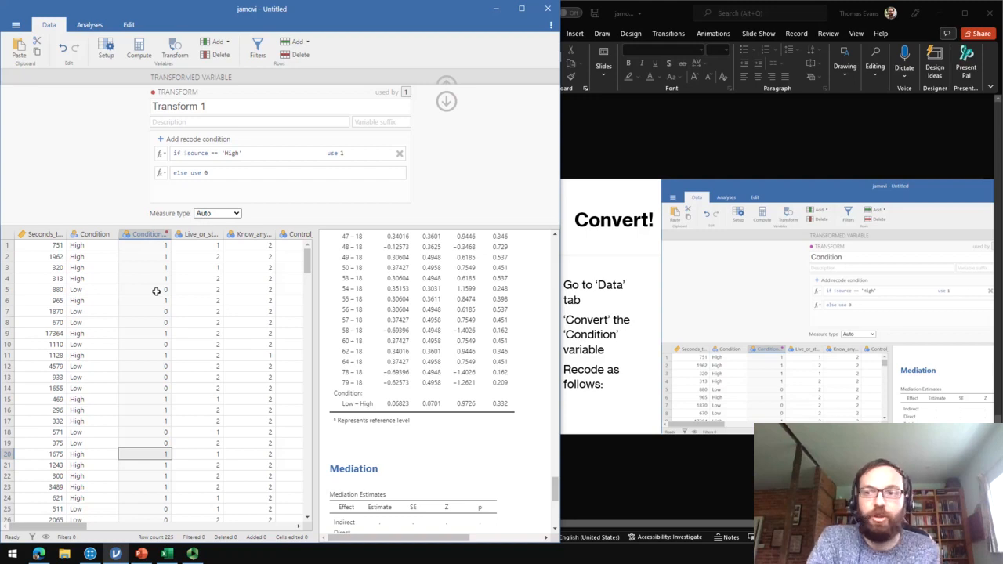
Compare the recoded column with Condition down the data sheet, and close the transform and variable setup
{"action": "scroll", "coordinate": [156, 292], "scroll_direction": "down", "scroll_amount": 10}
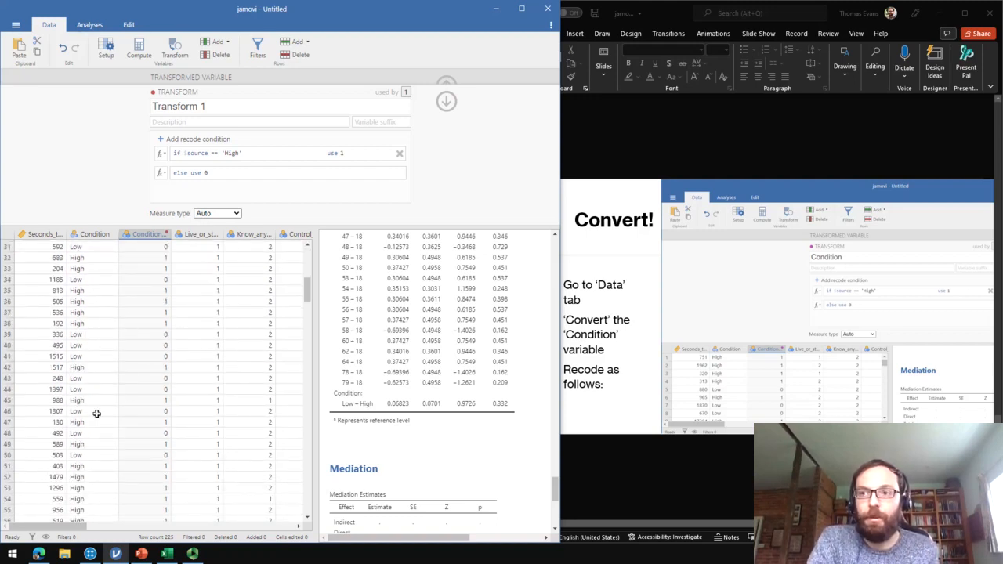
{"action": "scroll", "coordinate": [146, 396], "scroll_direction": "up", "scroll_amount": 10}
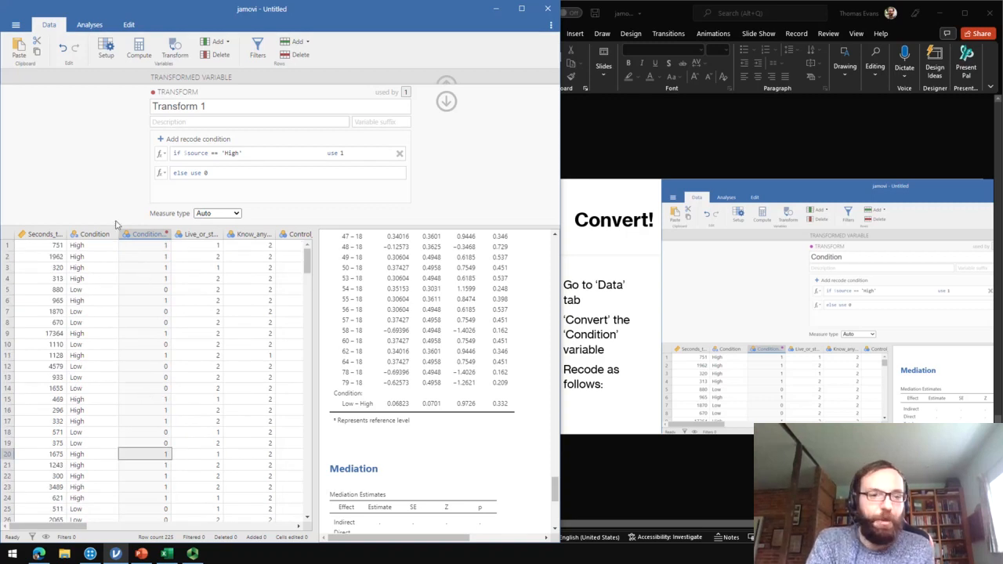
{"action": "left_click", "coordinate": [446, 101]}
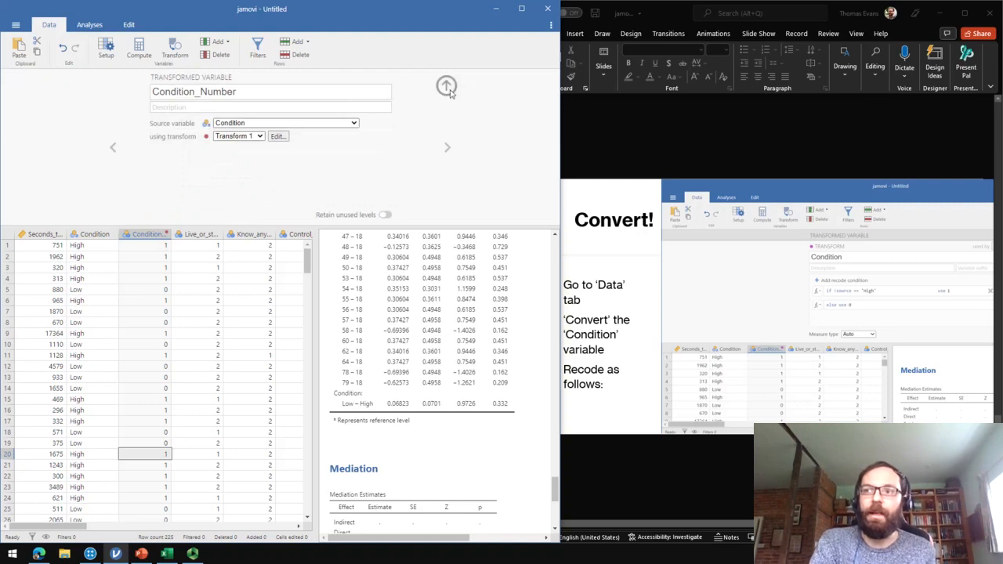
{"action": "left_click", "coordinate": [446, 83]}
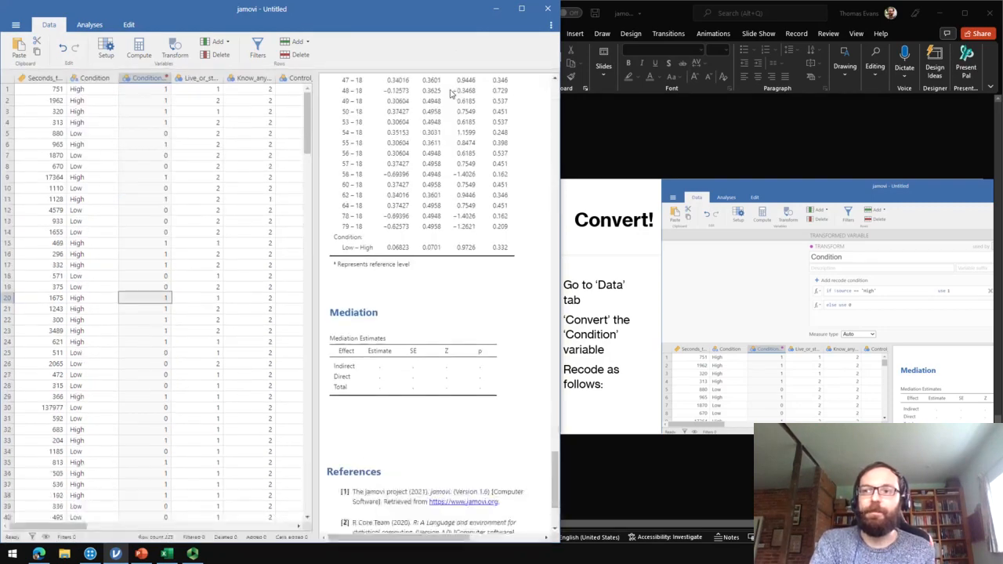
Reopen the Mediation analysis from the results and assign Condition_Number as the predictor
{"action": "left_click", "coordinate": [415, 379]}
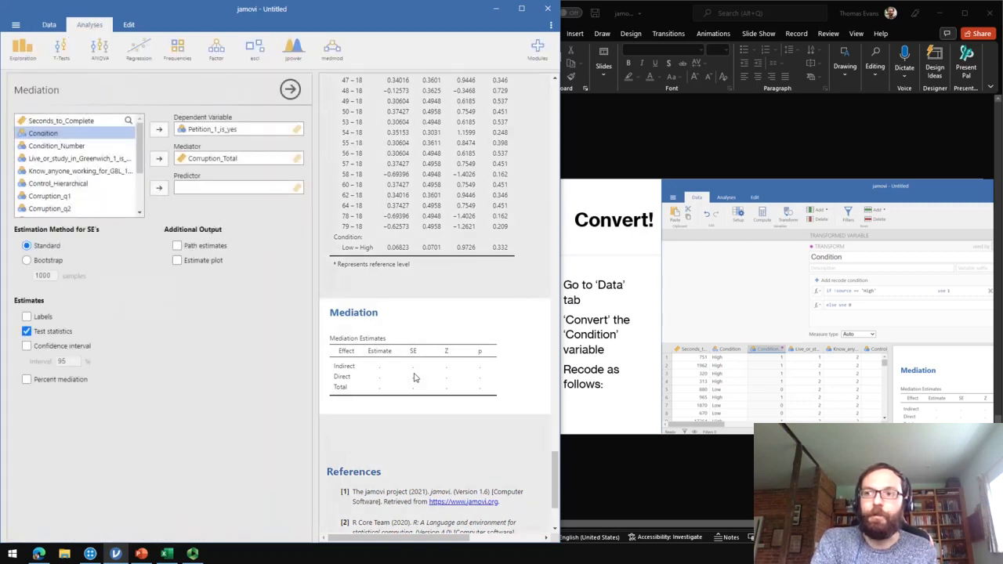
{"action": "left_click_drag", "start_coordinate": [140, 145], "coordinate": [145, 110]}
{"action": "left_click", "coordinate": [102, 146]}
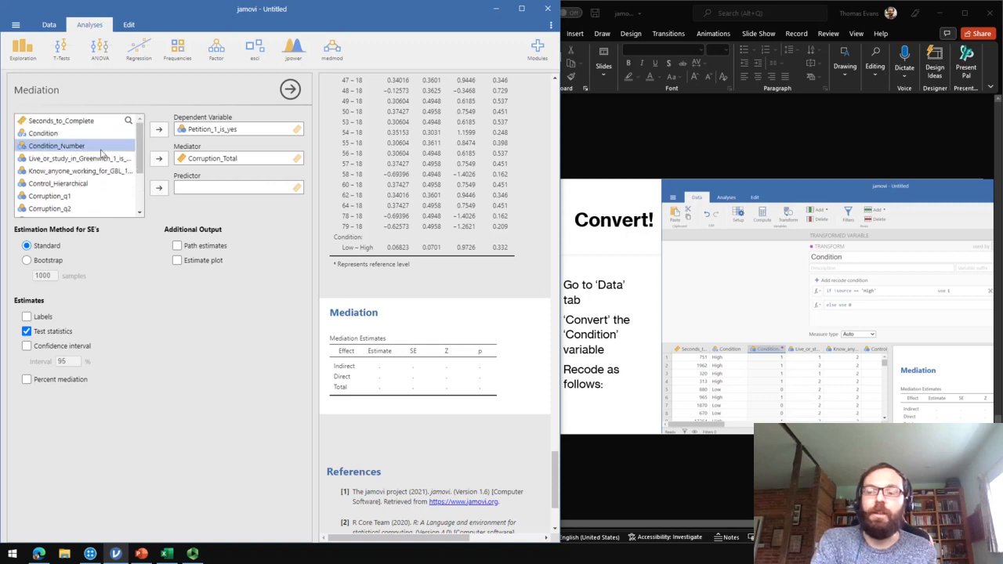
{"action": "left_click", "coordinate": [157, 196]}
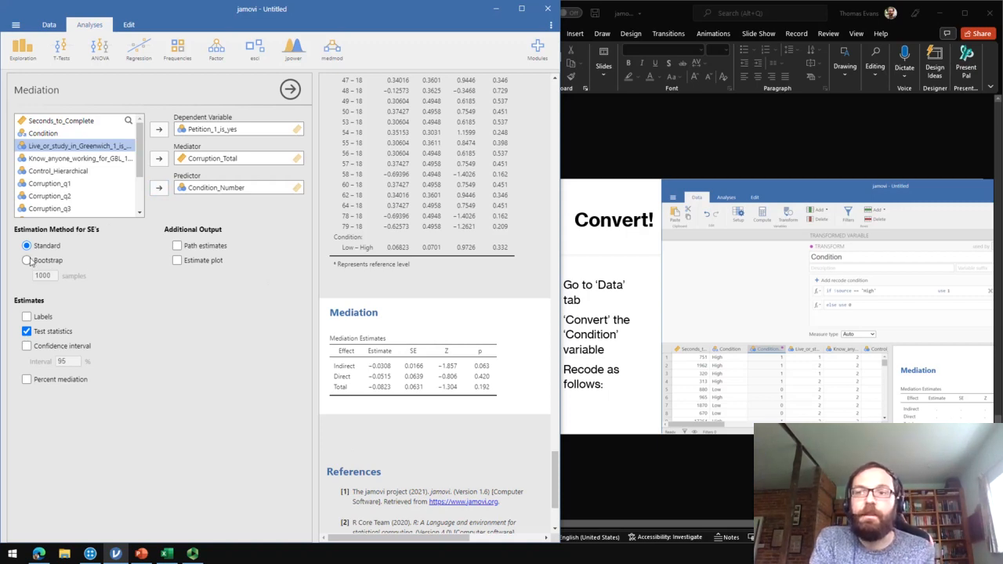
Add path estimates, labels and 95% confidence intervals to the mediation output, leaving the estimate plot off after trying it
{"action": "left_click", "coordinate": [177, 246]}
{"action": "left_click", "coordinate": [178, 261]}
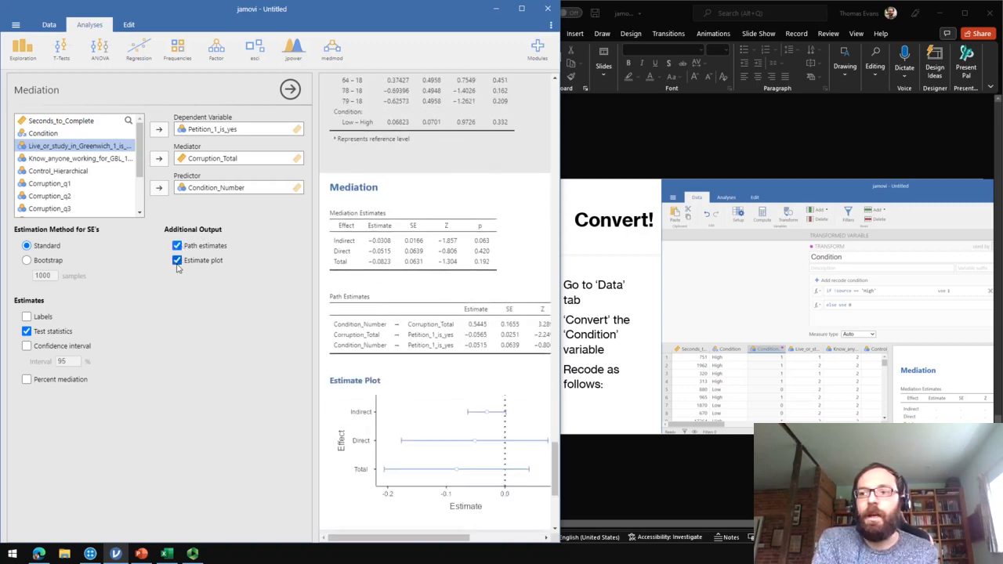
{"action": "left_click", "coordinate": [177, 261]}
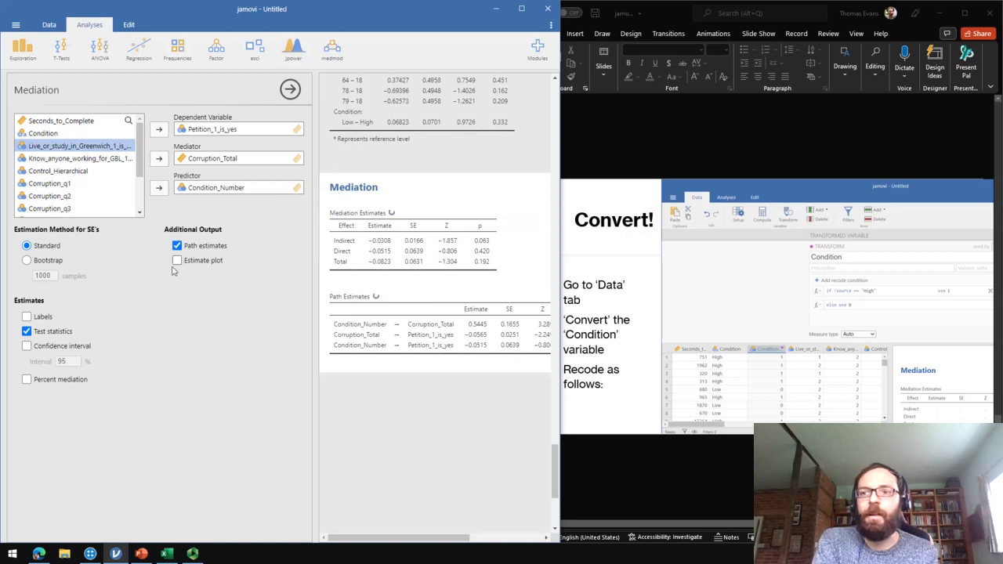
{"action": "left_click", "coordinate": [26, 317]}
{"action": "left_click", "coordinate": [27, 346]}
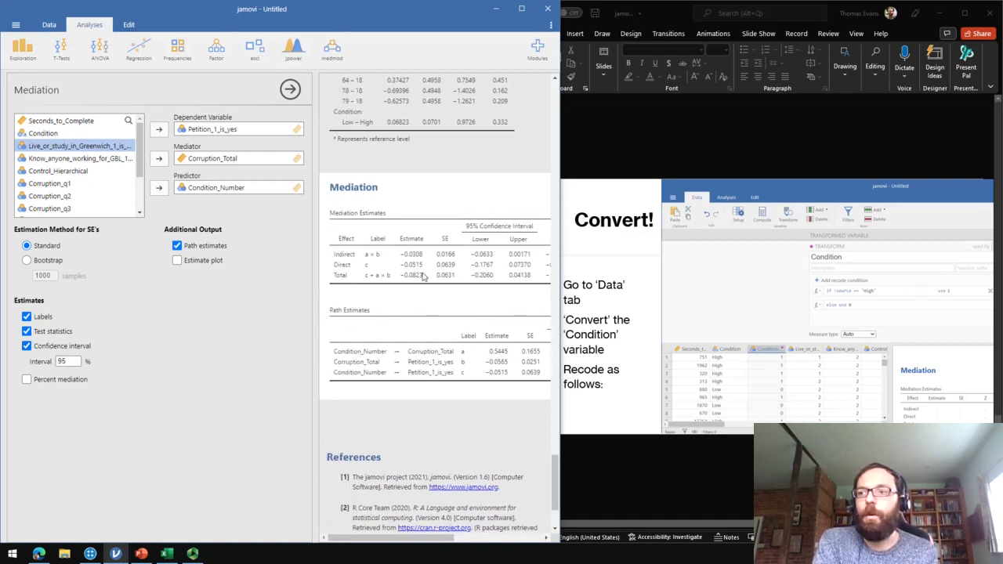
Widen the jamovi window and examine the Mediation Estimates and Path Estimates tables across to their p columns
{"action": "left_click_drag", "start_coordinate": [559, 278], "coordinate": [665, 279]}
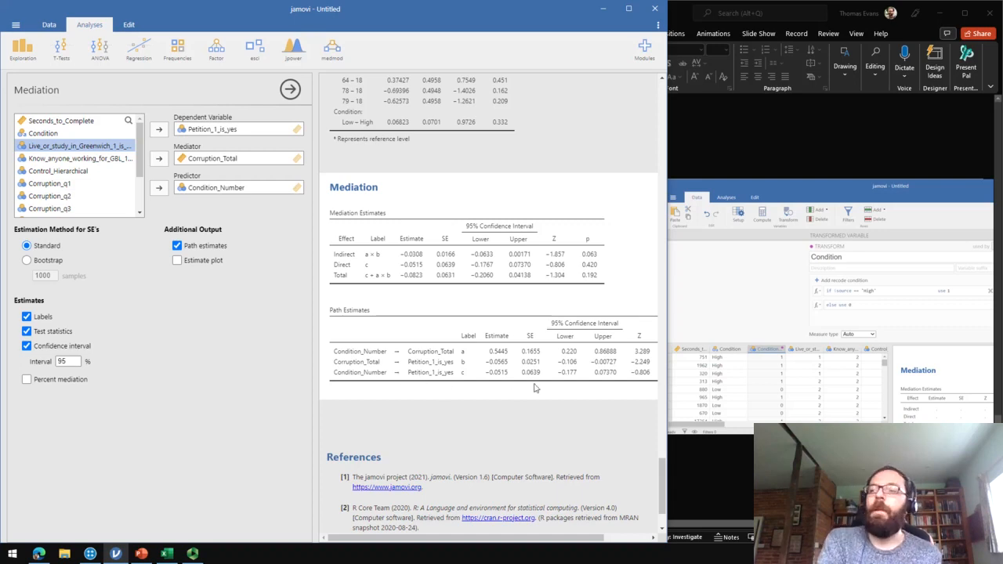
{"action": "scroll", "coordinate": [535, 387], "scroll_direction": "right", "scroll_amount": 3}
{"action": "scroll", "coordinate": [534, 387], "scroll_direction": "right", "scroll_amount": 1}
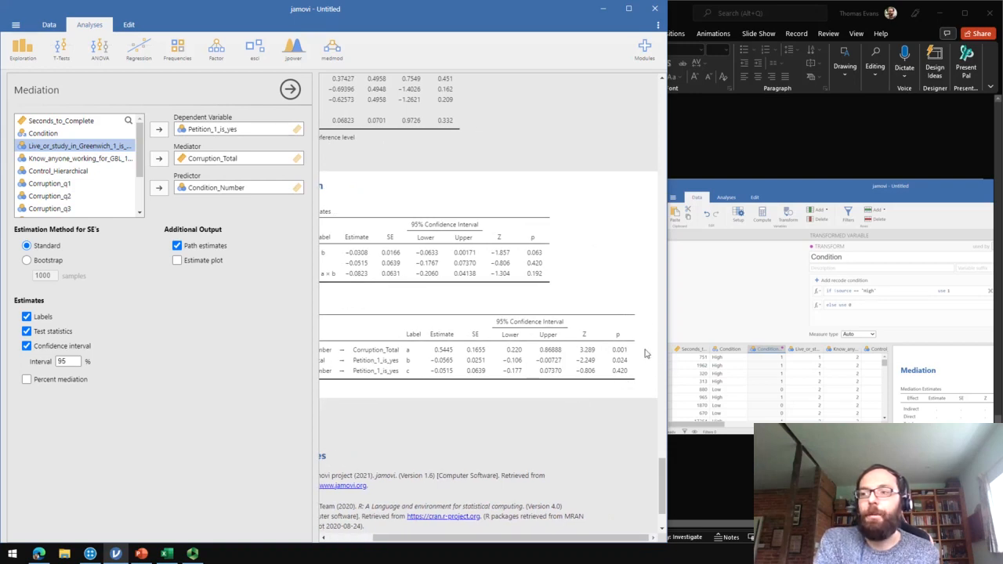
{"action": "scroll", "coordinate": [641, 380], "scroll_direction": "left", "scroll_amount": 3}
{"action": "scroll", "coordinate": [641, 380], "scroll_direction": "left", "scroll_amount": 1}
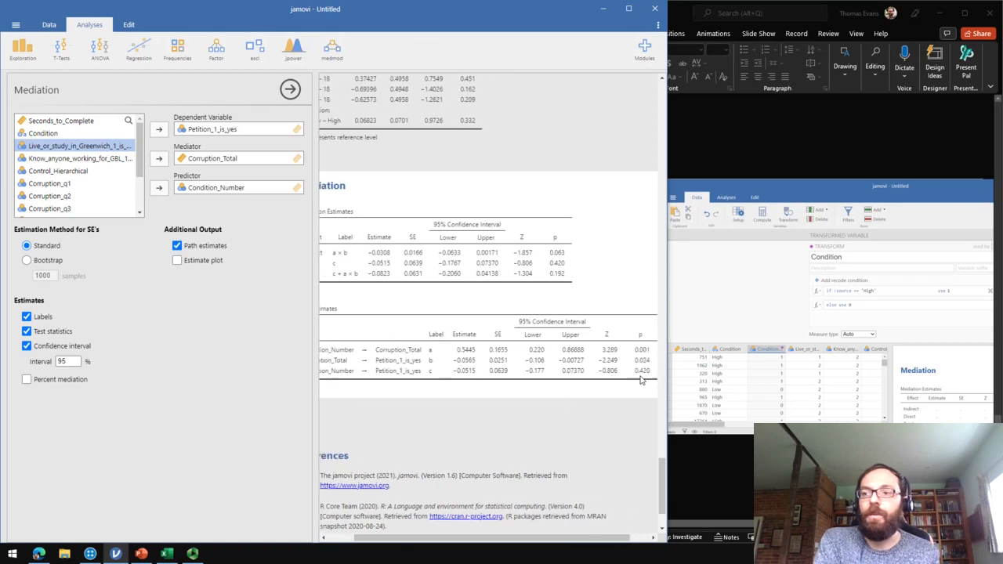
{"action": "scroll", "coordinate": [641, 380], "scroll_direction": "right", "scroll_amount": 3}
{"action": "scroll", "coordinate": [641, 380], "scroll_direction": "left", "scroll_amount": 3}
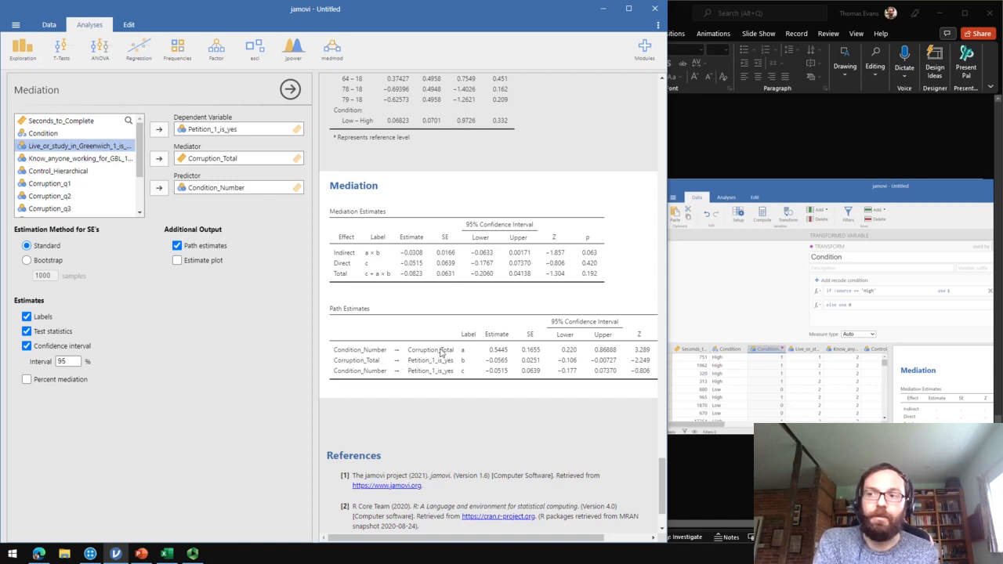
{"action": "scroll", "coordinate": [591, 381], "scroll_direction": "right", "scroll_amount": 2}
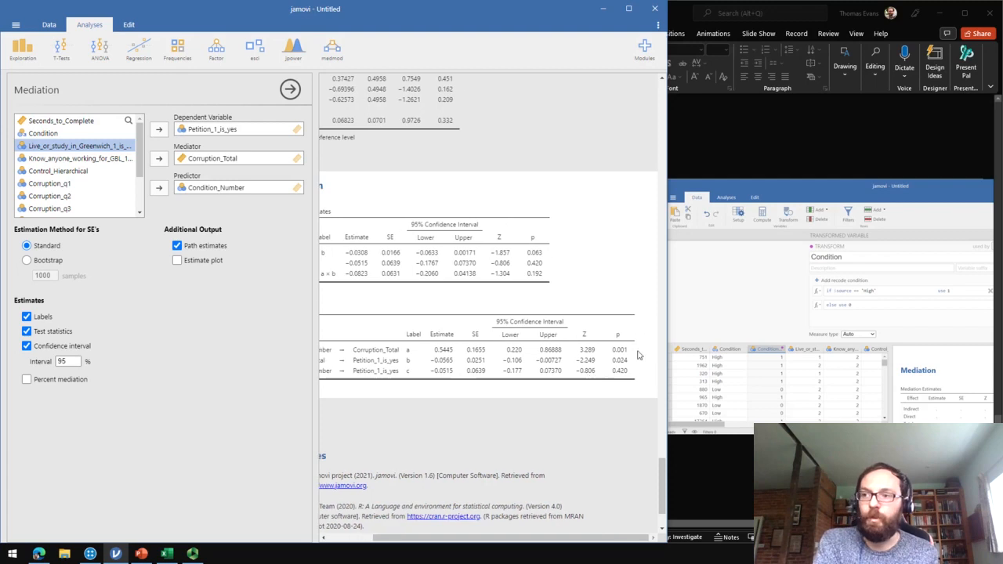
{"action": "scroll", "coordinate": [638, 353], "scroll_direction": "left", "scroll_amount": 2}
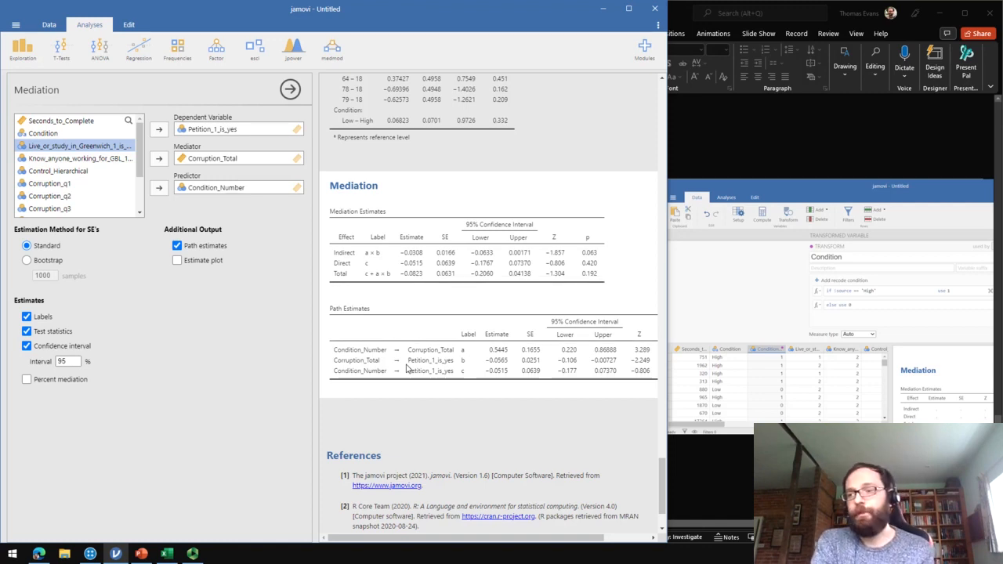
{"action": "scroll", "coordinate": [427, 382], "scroll_direction": "right", "scroll_amount": 3}
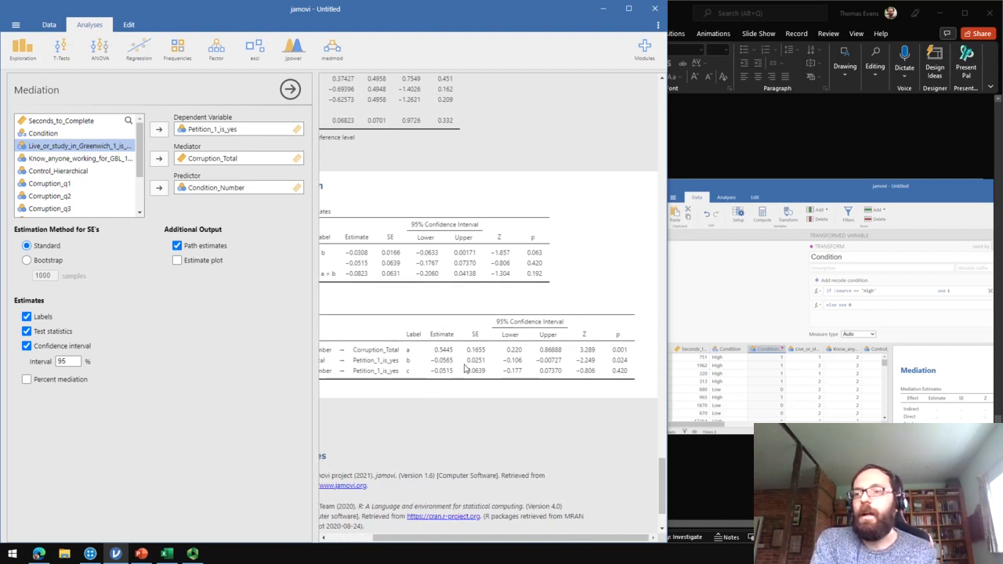
{"action": "scroll", "coordinate": [517, 384], "scroll_direction": "left", "scroll_amount": 3}
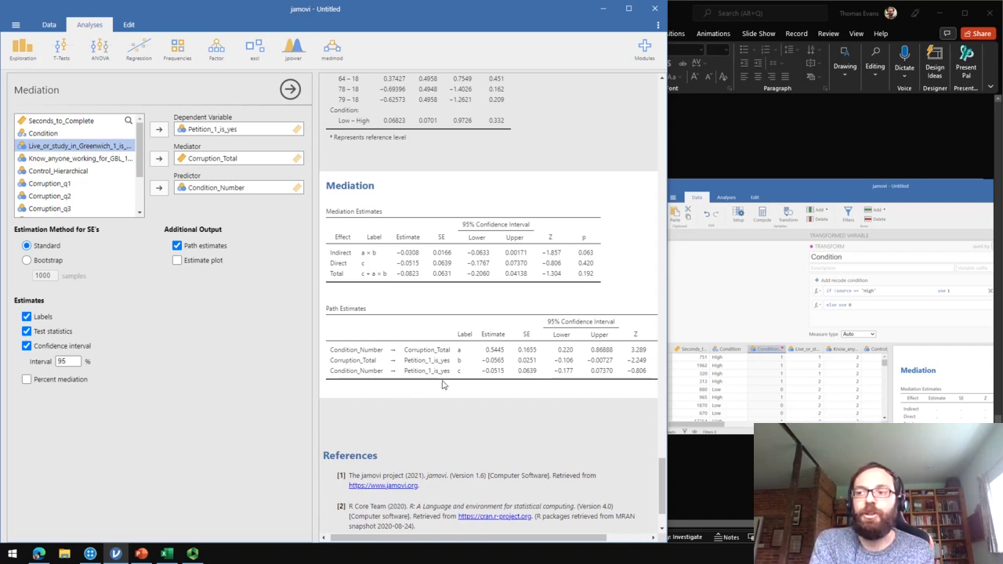
{"action": "scroll", "coordinate": [514, 396], "scroll_direction": "right", "scroll_amount": 3}
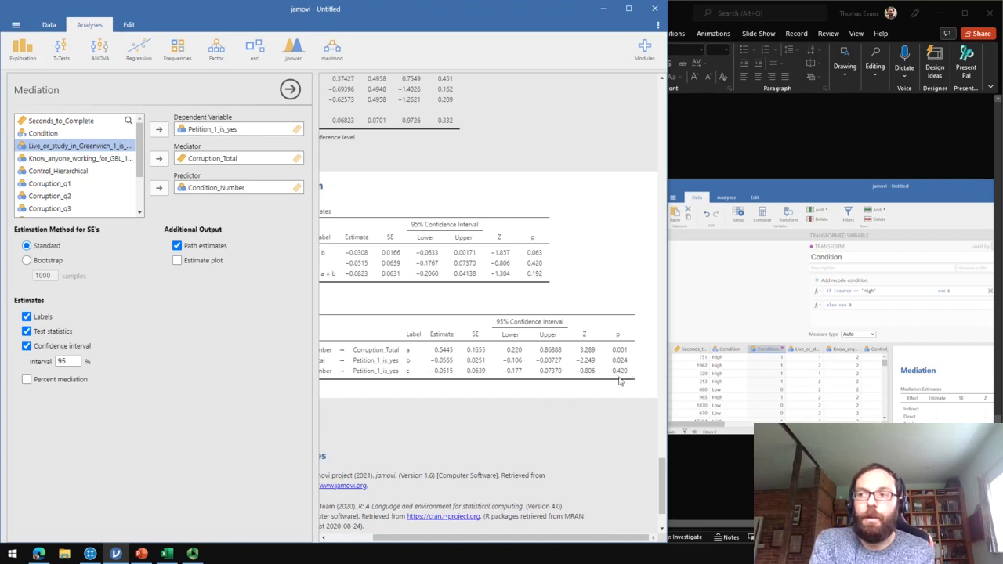
{"action": "scroll", "coordinate": [612, 370], "scroll_direction": "left", "scroll_amount": 3}
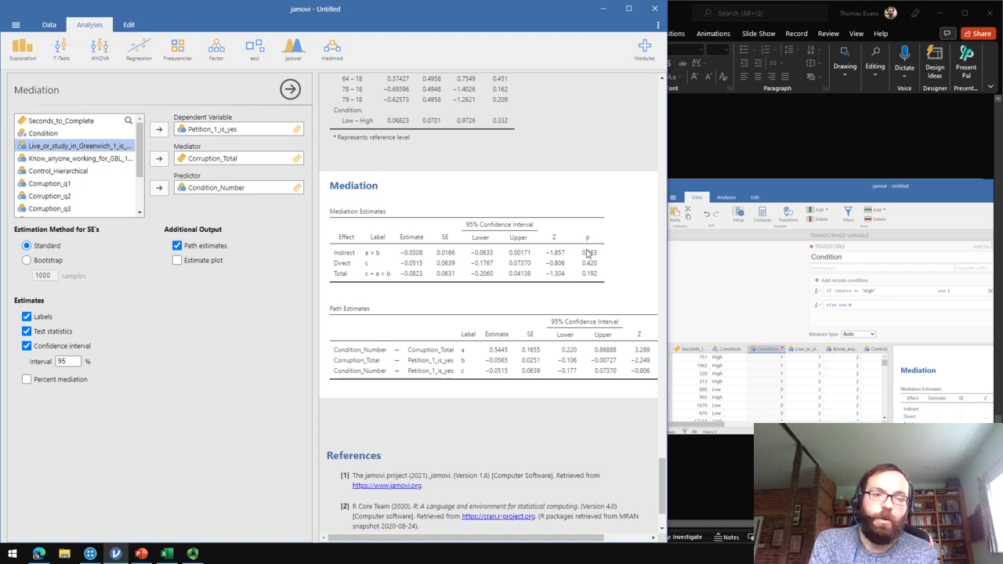
{"action": "scroll", "coordinate": [577, 321], "scroll_direction": "down", "scroll_amount": 1}
{"action": "scroll", "coordinate": [578, 322], "scroll_direction": "right", "scroll_amount": 2}
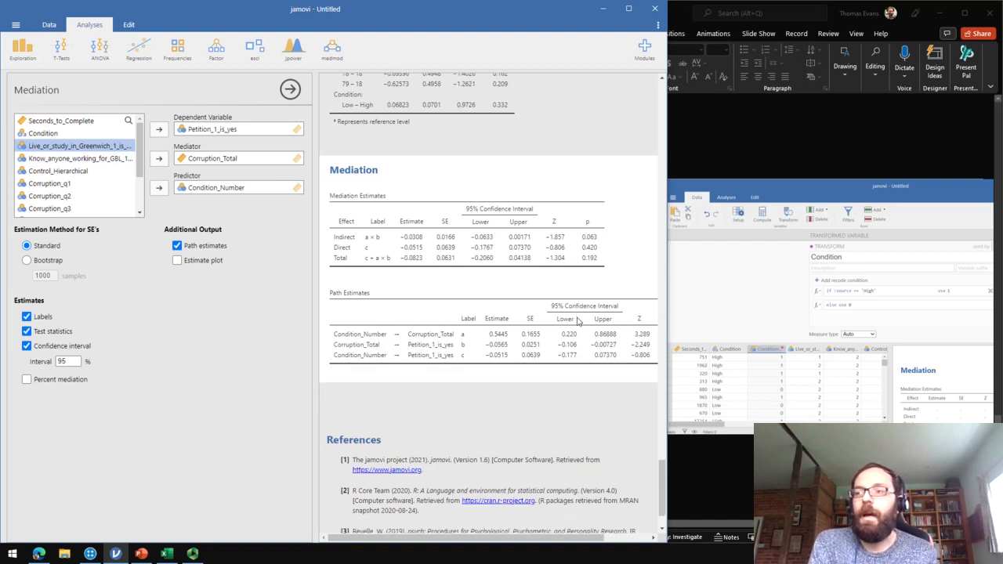
{"action": "scroll", "coordinate": [628, 217], "scroll_direction": "left", "scroll_amount": 2}
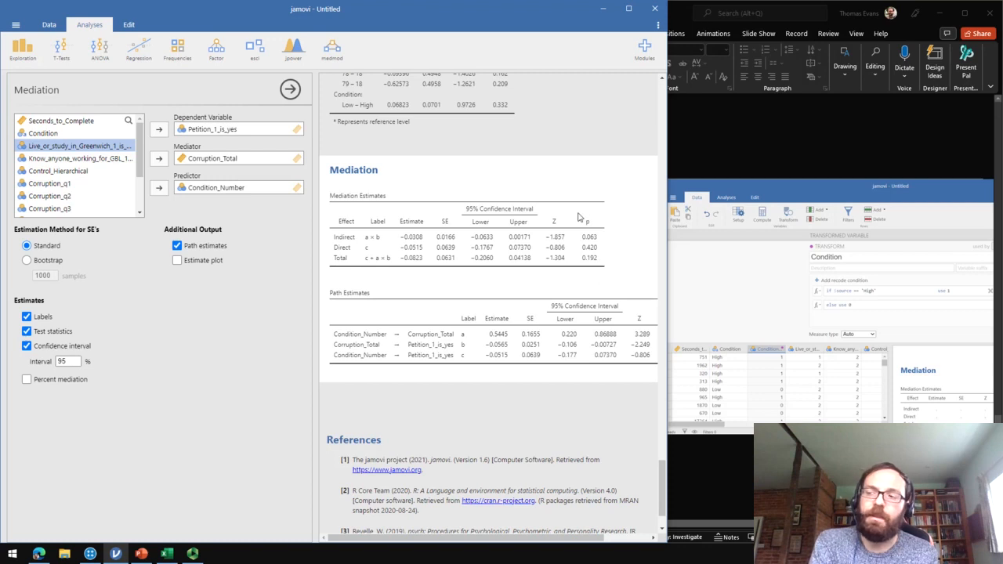
Review the Path Estimates table across to its p column, and switch to PowerPoint to advance to the "Go Further! Analyses to try..." slide
{"action": "scroll", "coordinate": [592, 292], "scroll_direction": "right", "scroll_amount": 2}
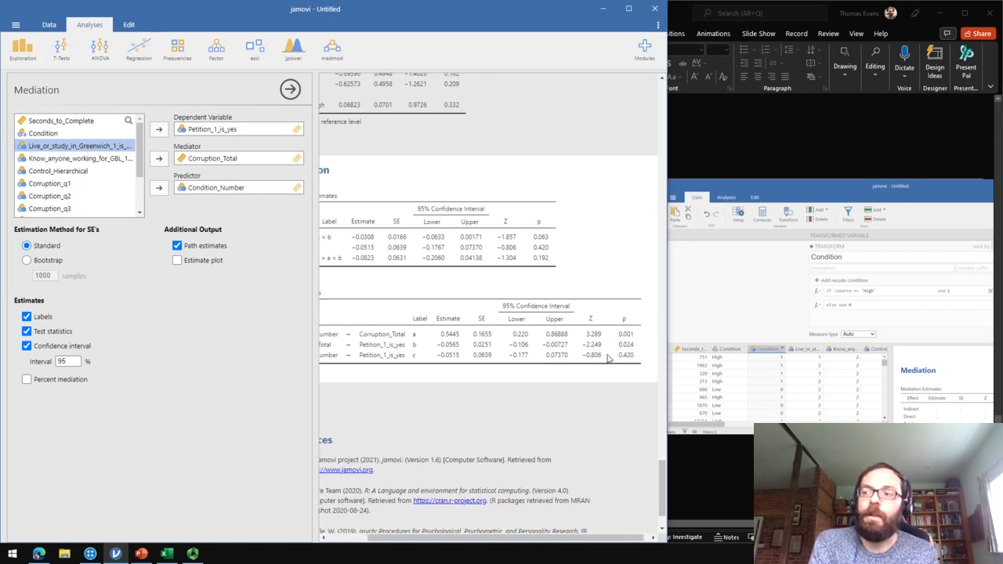
{"action": "scroll", "coordinate": [605, 407], "scroll_direction": "left", "scroll_amount": 2}
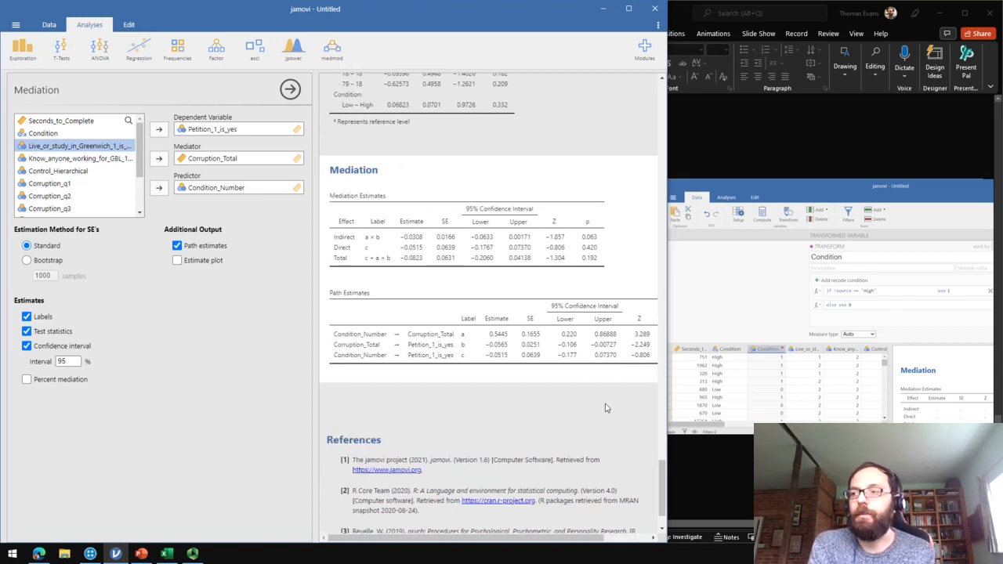
{"action": "left_click", "coordinate": [709, 469]}
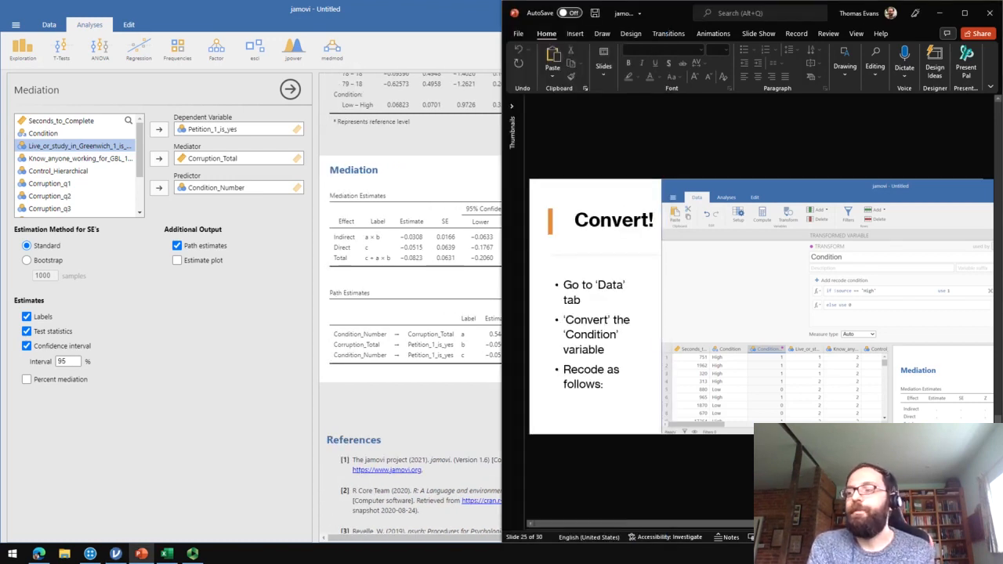
{"action": "key", "text": "Page_Down"}
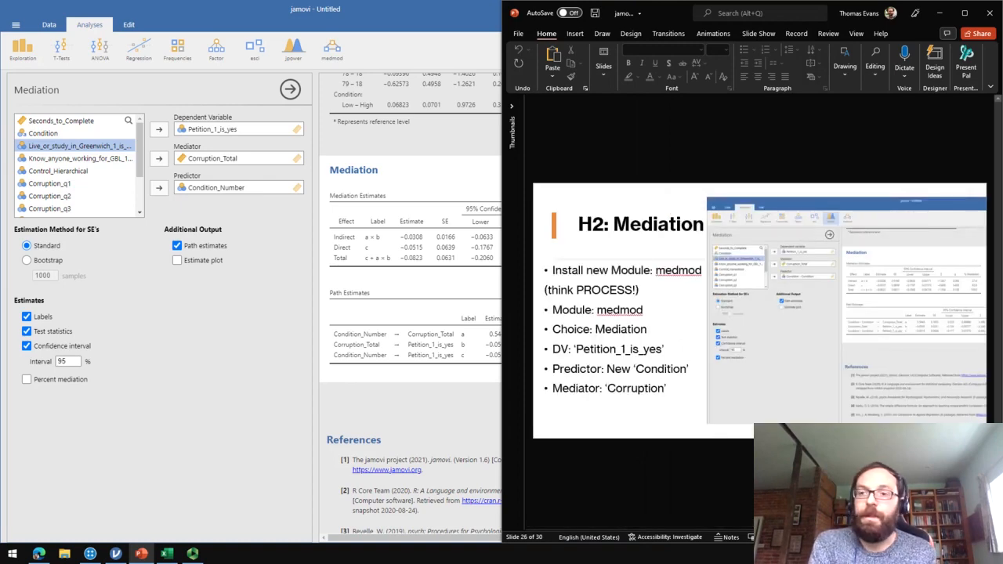
{"action": "key", "text": "Page_Down"}
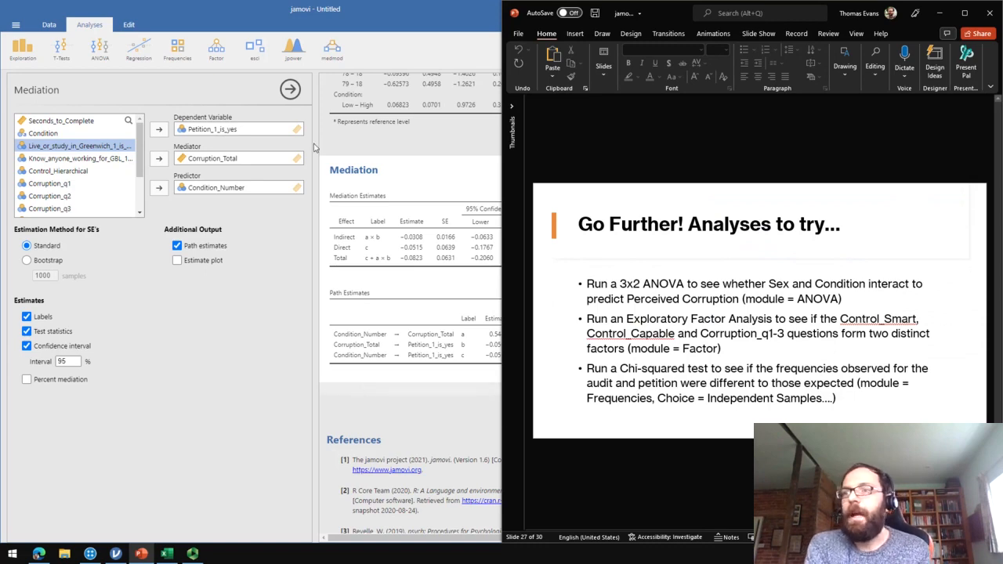
Close the Mediation analysis options in jamovi to bring back the data sheet, and return to the PowerPoint slide
{"action": "left_click", "coordinate": [290, 90]}
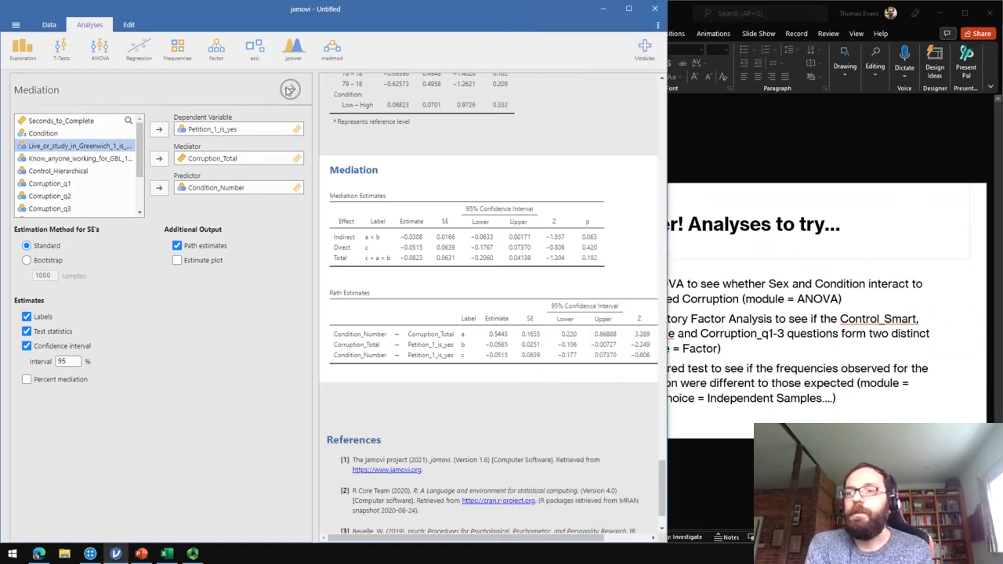
{"action": "left_click", "coordinate": [704, 243]}
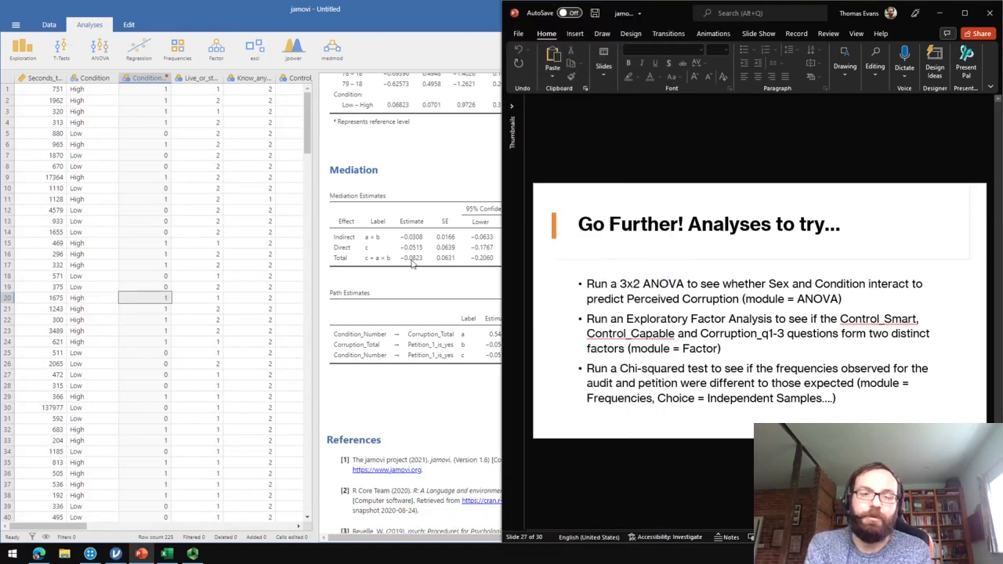